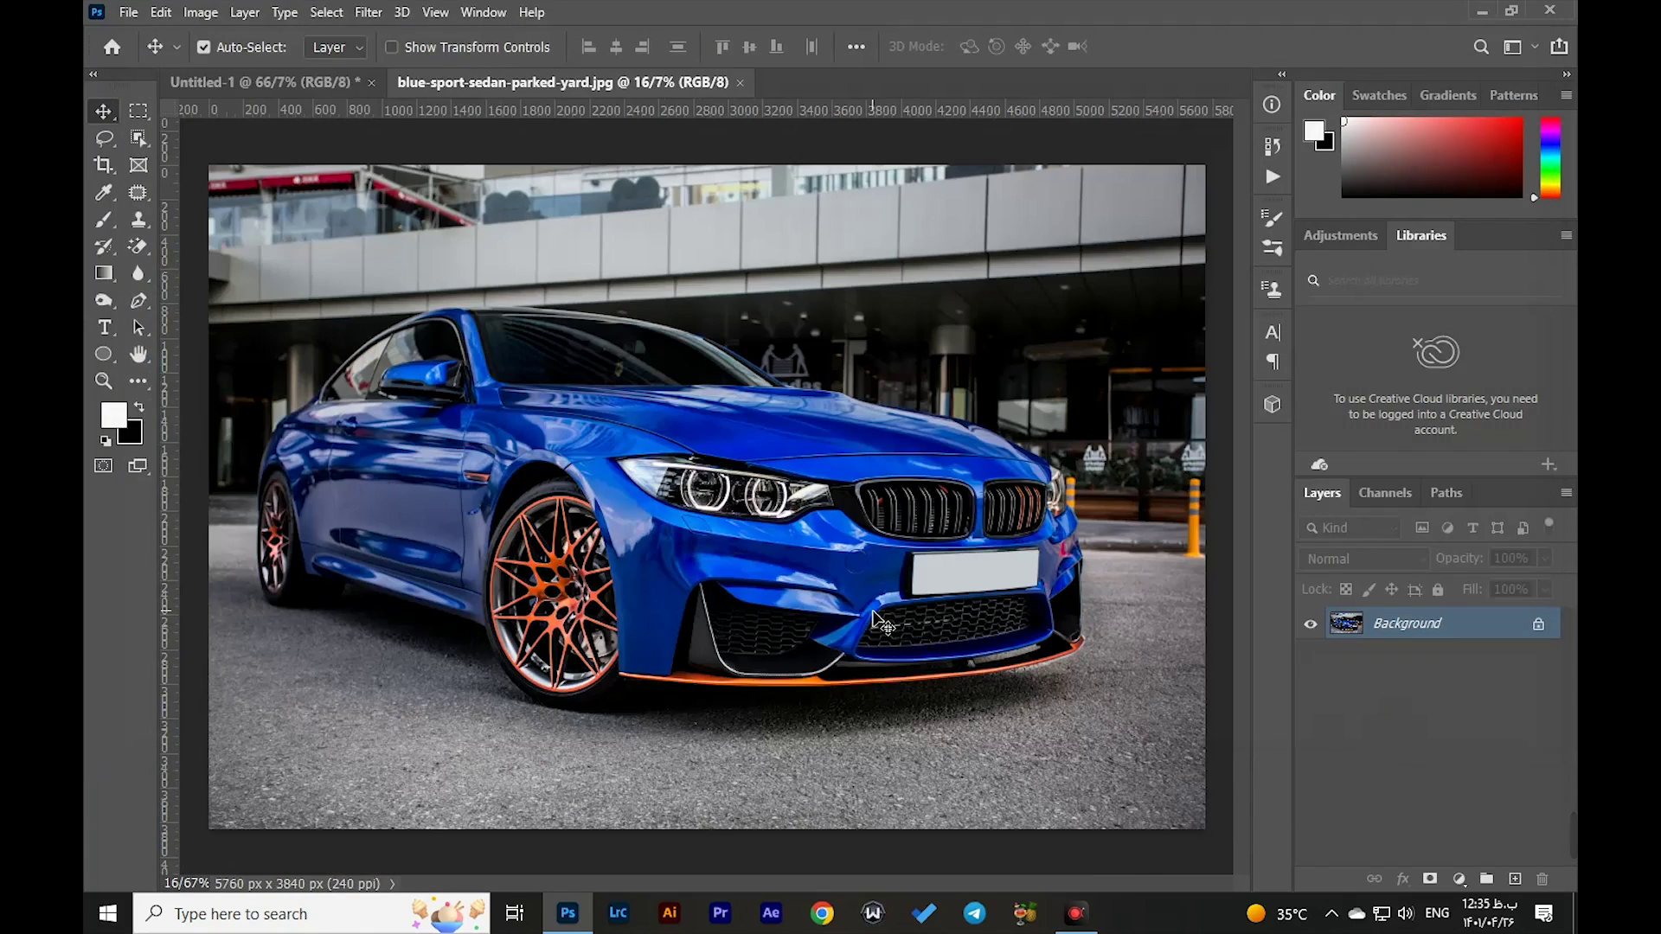
Add a Hue/Saturation adjustment layer, sample the car's blue paint as its target range, and add further blue shades to that range
{"action": "left_click", "coordinate": [1459, 879]}
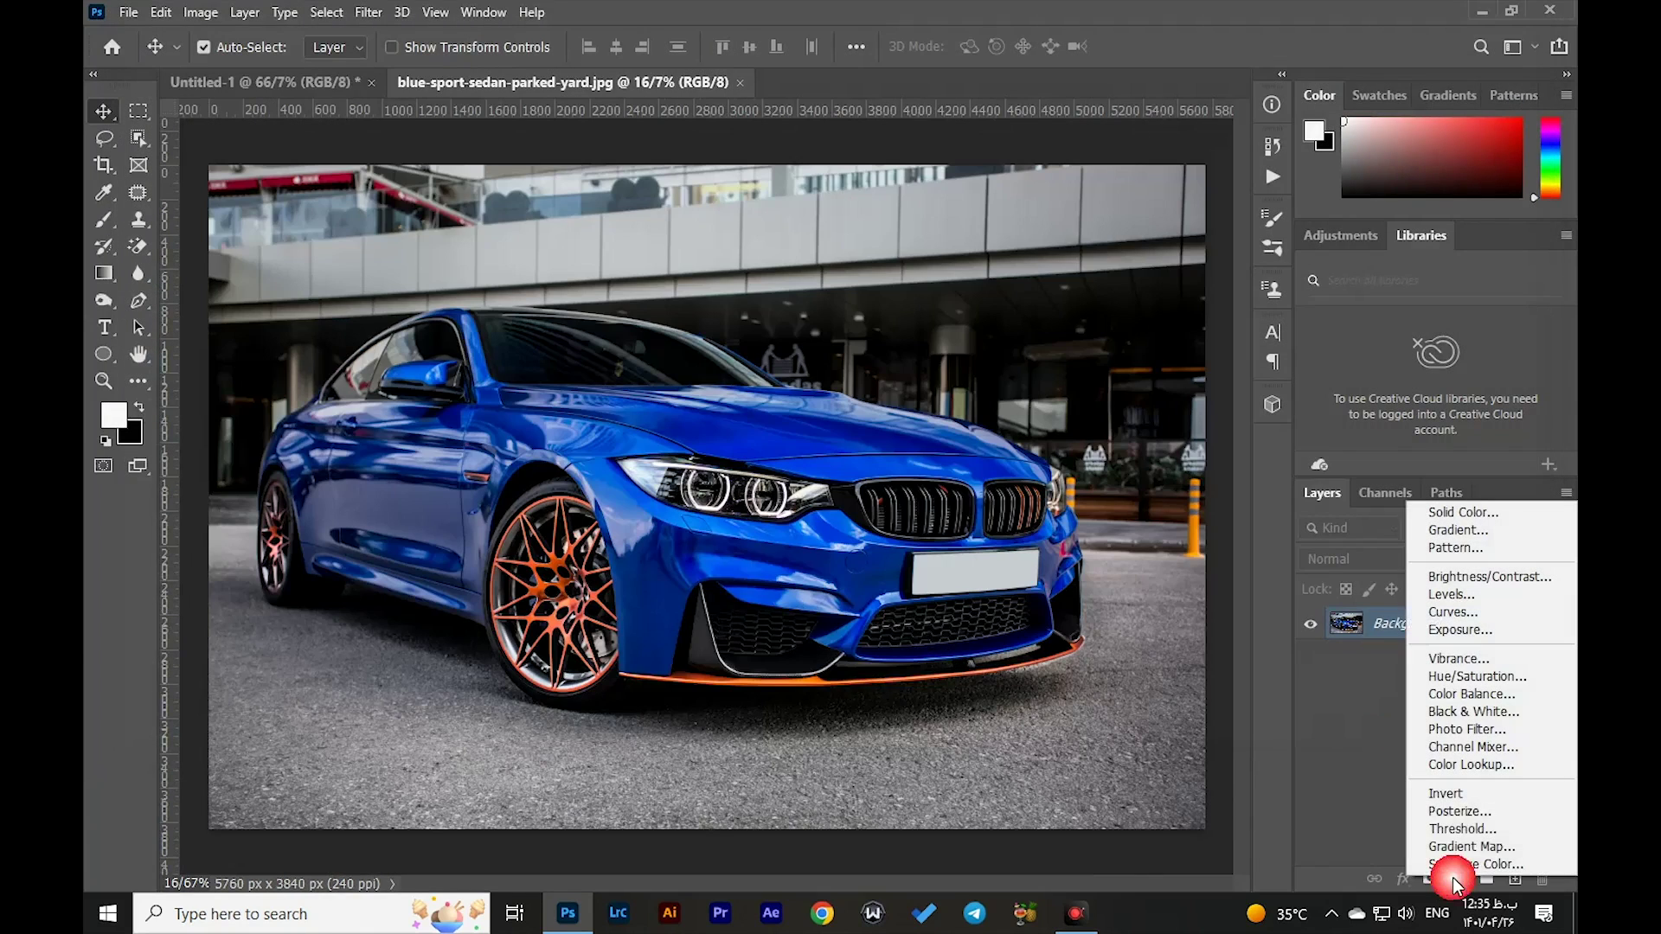
{"action": "left_click", "coordinate": [1546, 683]}
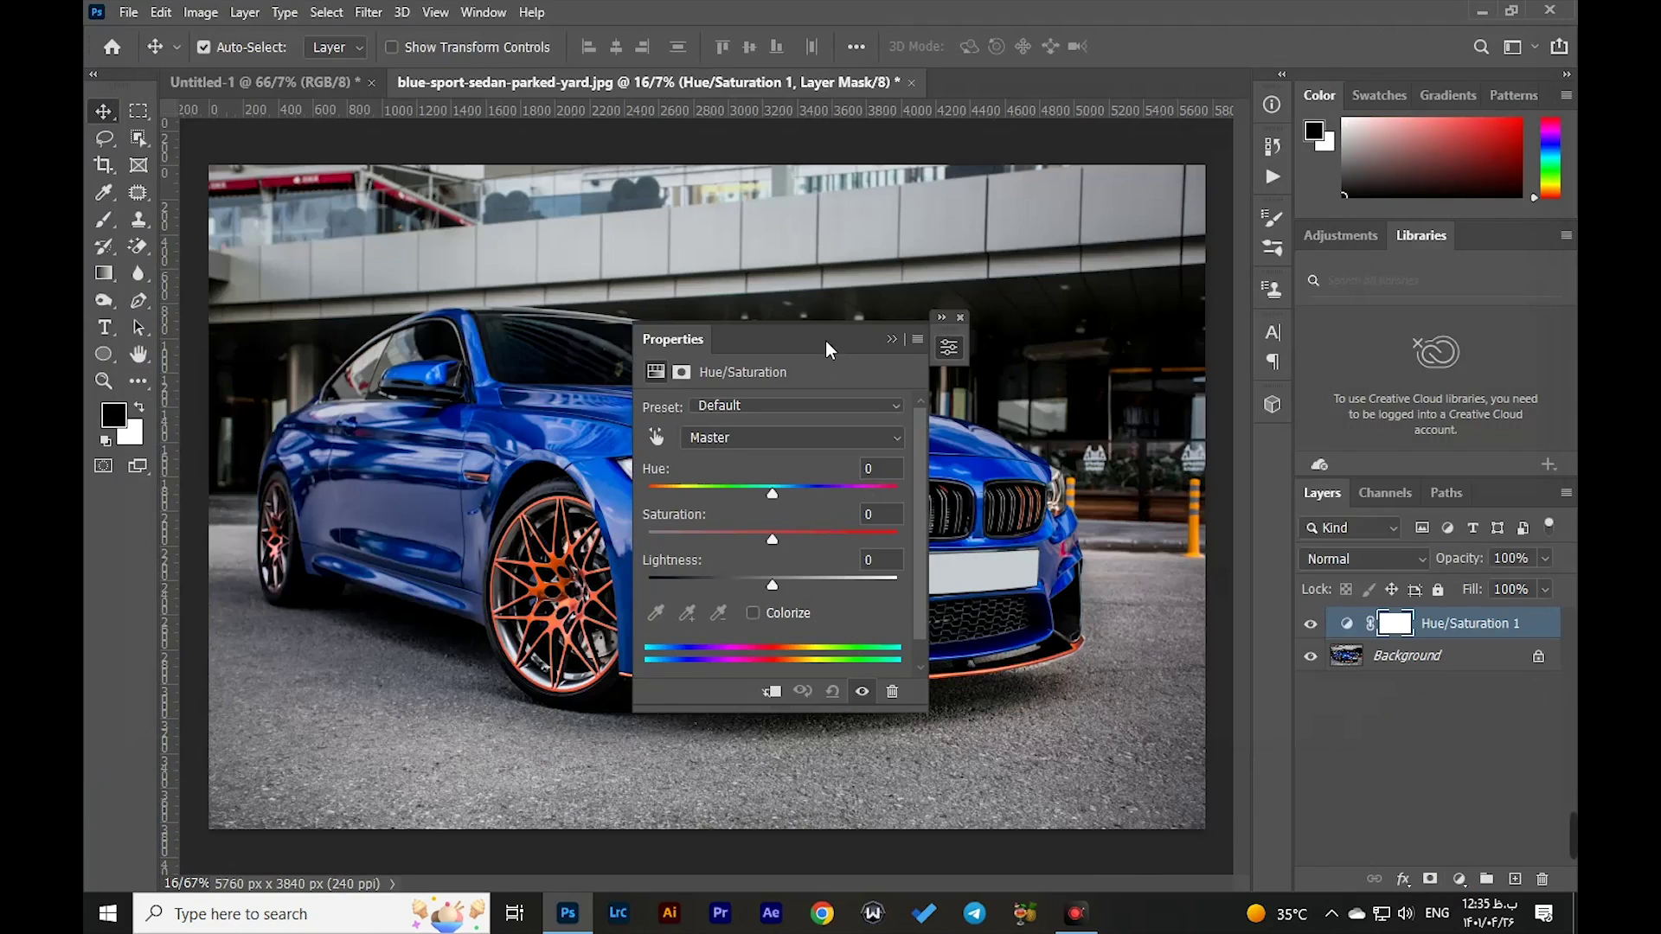
{"action": "left_click_drag", "start_coordinate": [825, 340], "coordinate": [1286, 377]}
{"action": "left_click_drag", "start_coordinate": [1150, 95], "coordinate": [1154, 307]}
{"action": "left_click", "coordinate": [1015, 401]}
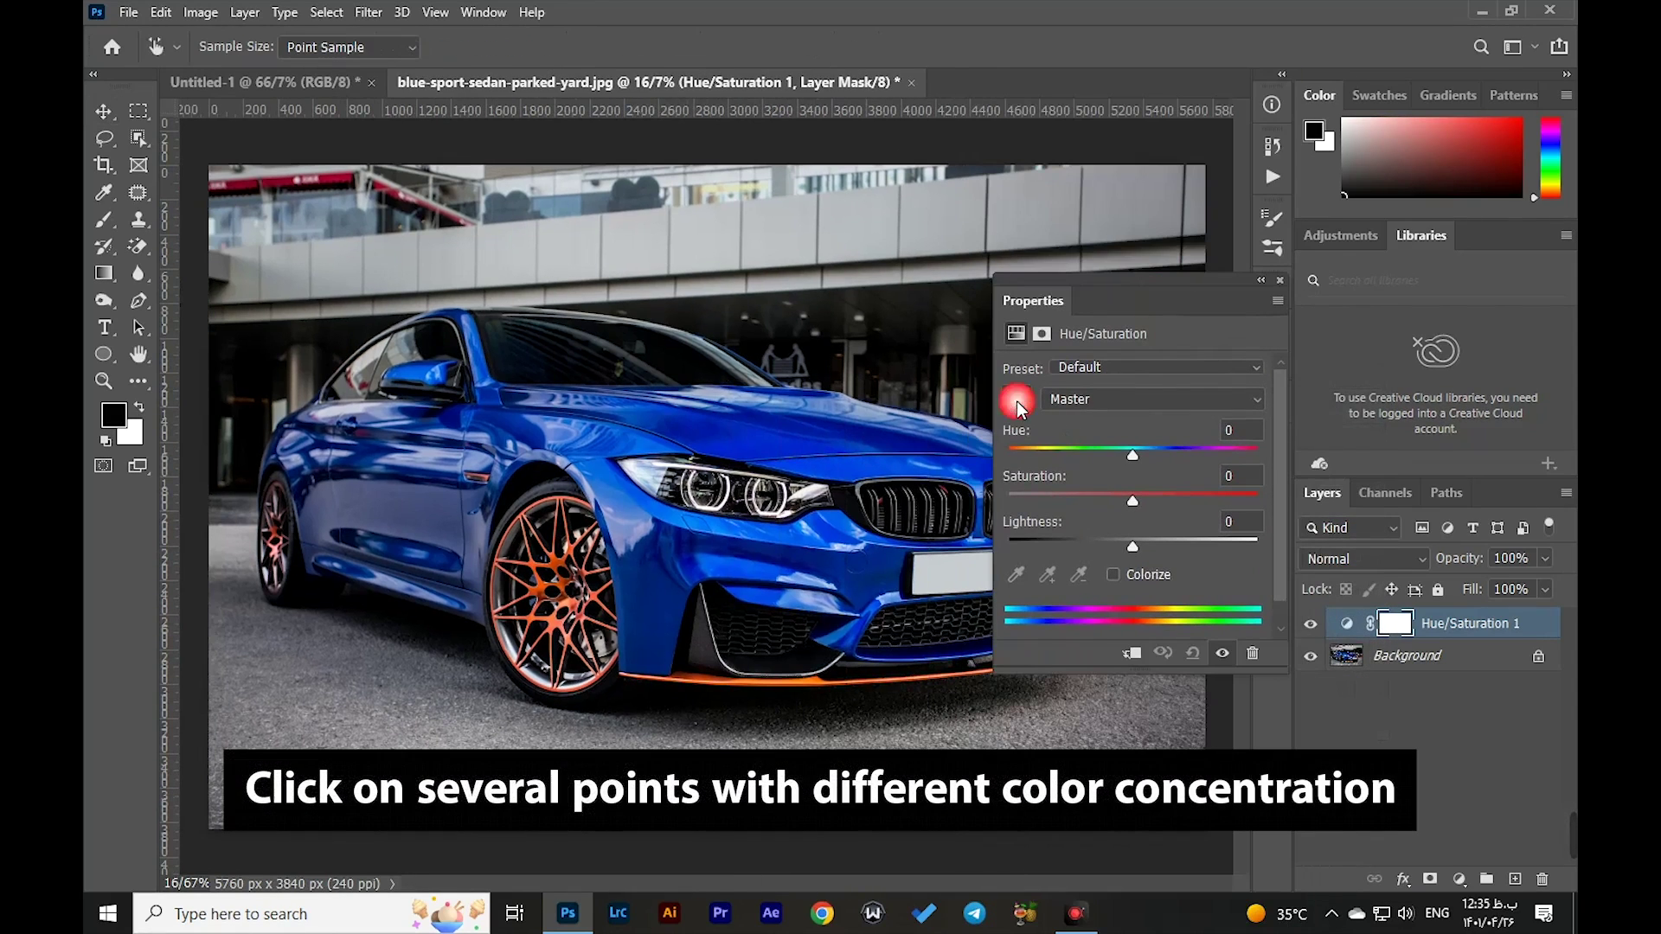
{"action": "left_click", "coordinate": [882, 581]}
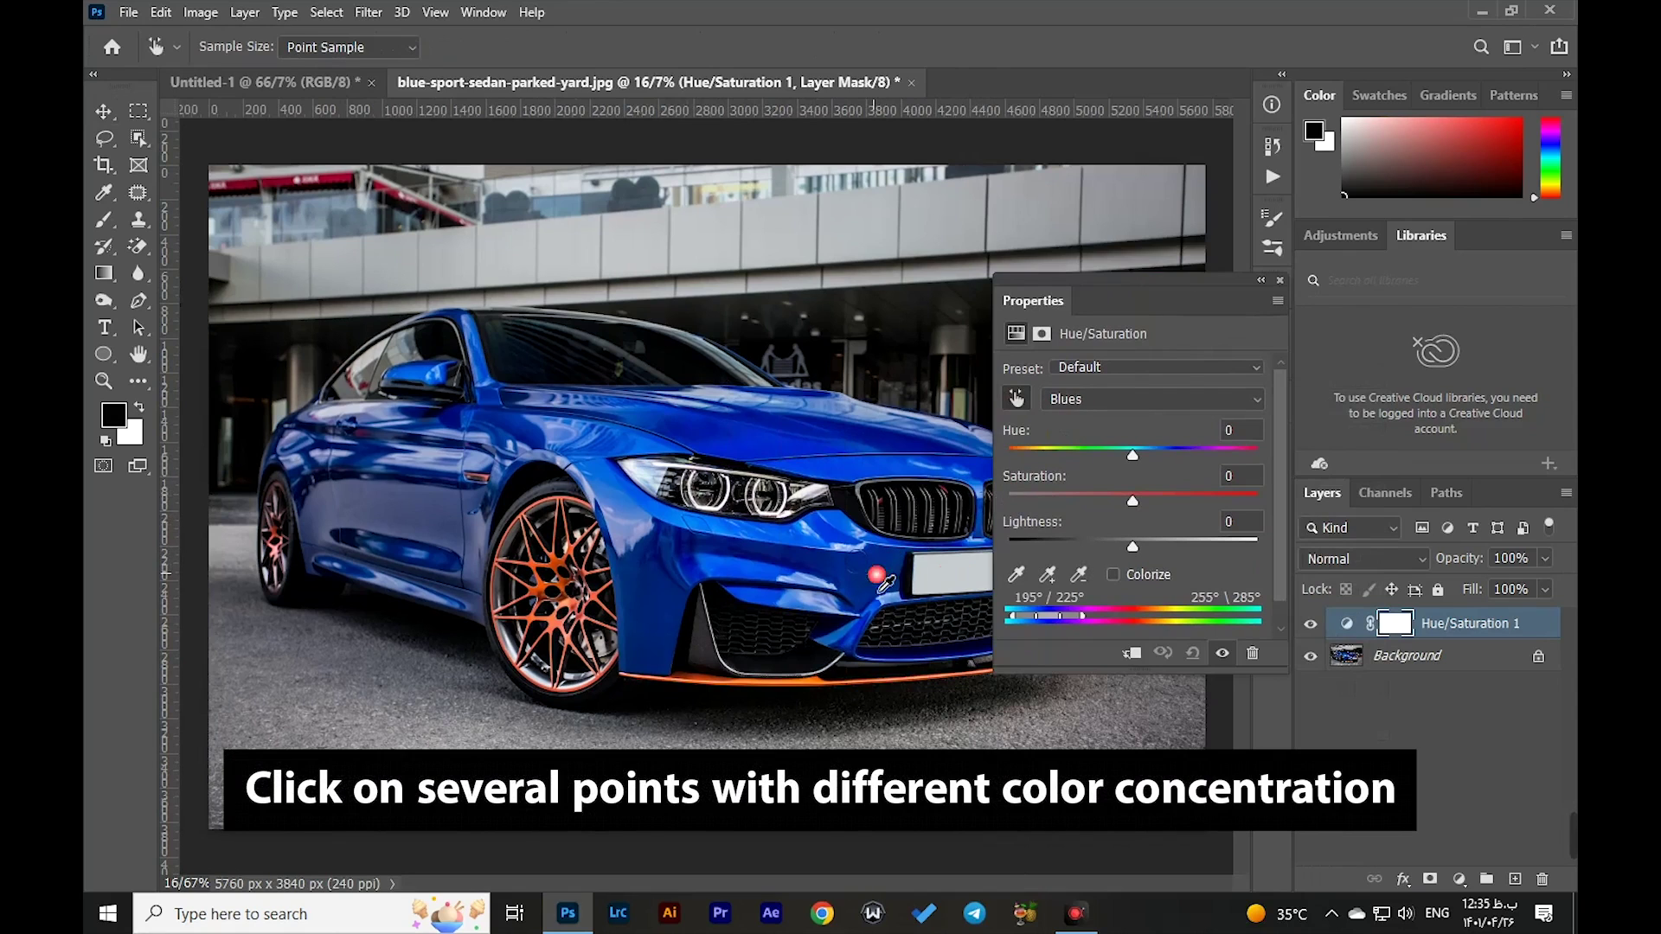
{"action": "left_click", "coordinate": [1047, 576]}
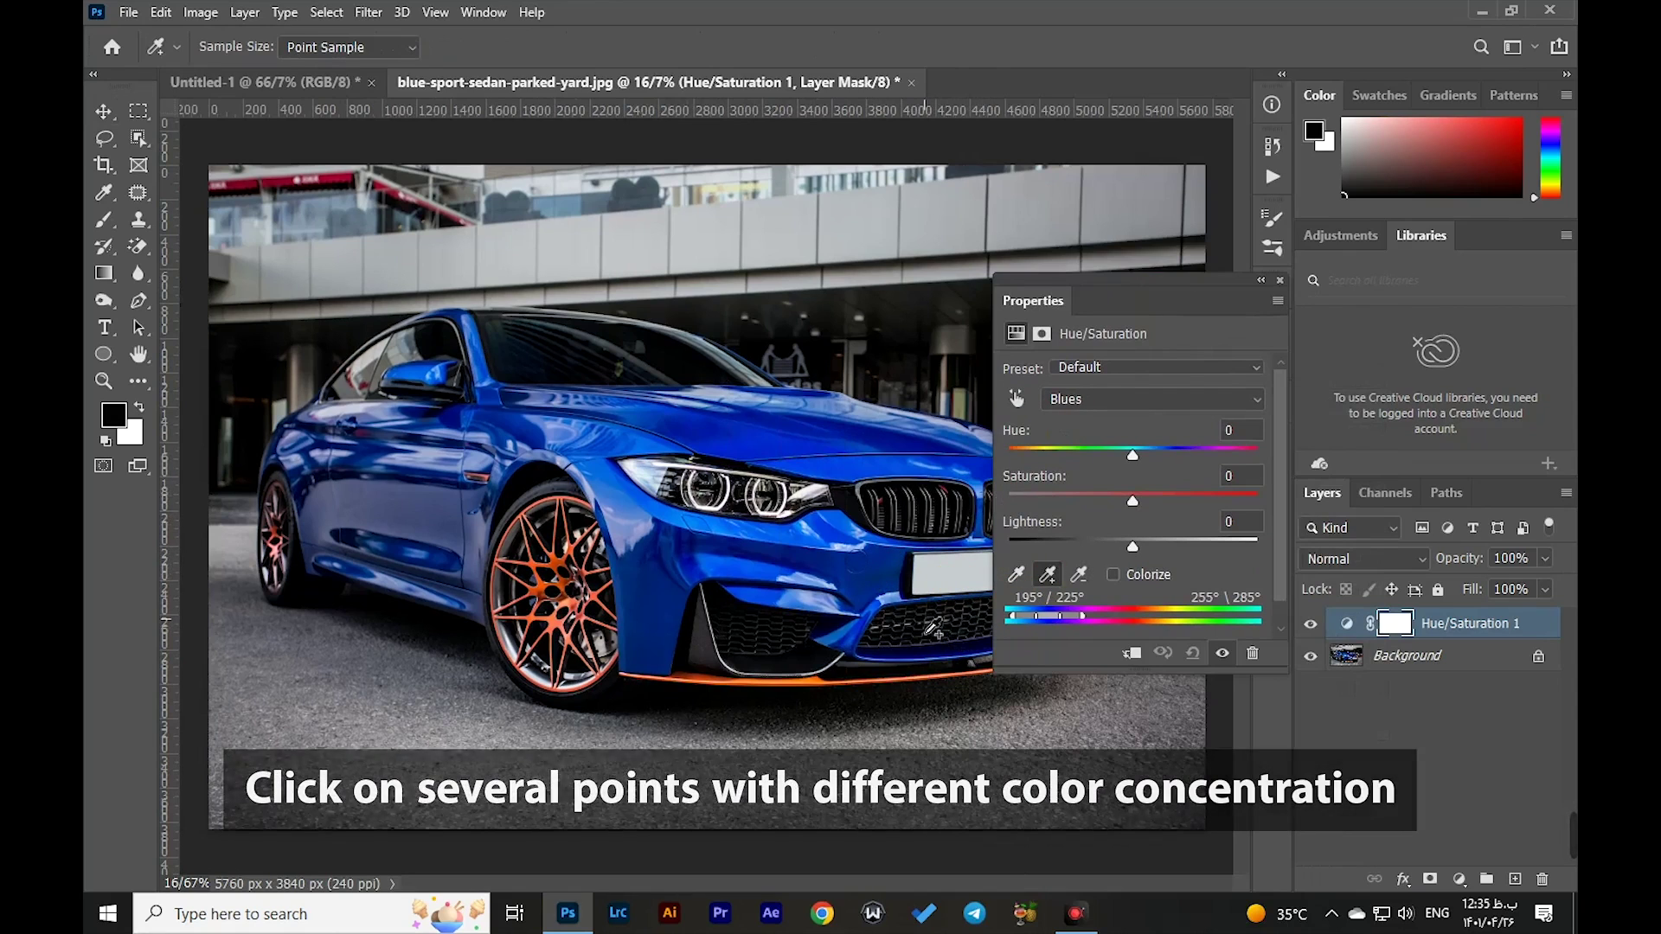
{"action": "left_click", "coordinate": [899, 611]}
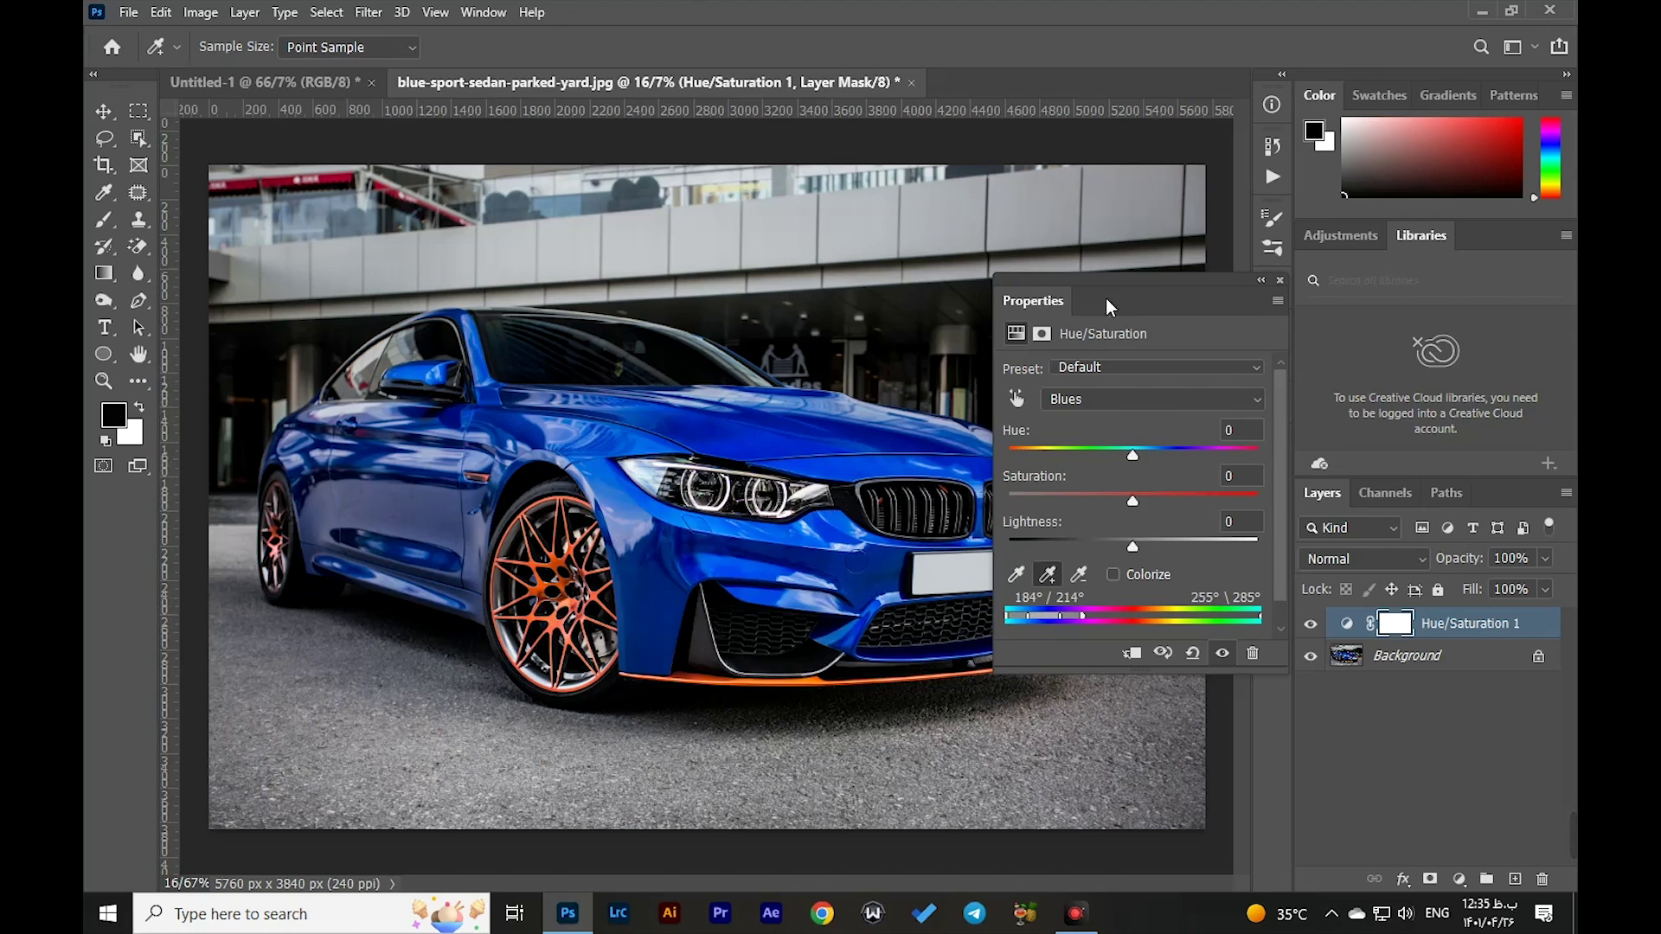
Set the Blues to Hue -92, Saturation -4 and Lightness -33, and compare the car with and without the adjustment
{"action": "left_click_drag", "start_coordinate": [1109, 307], "coordinate": [1165, 525]}
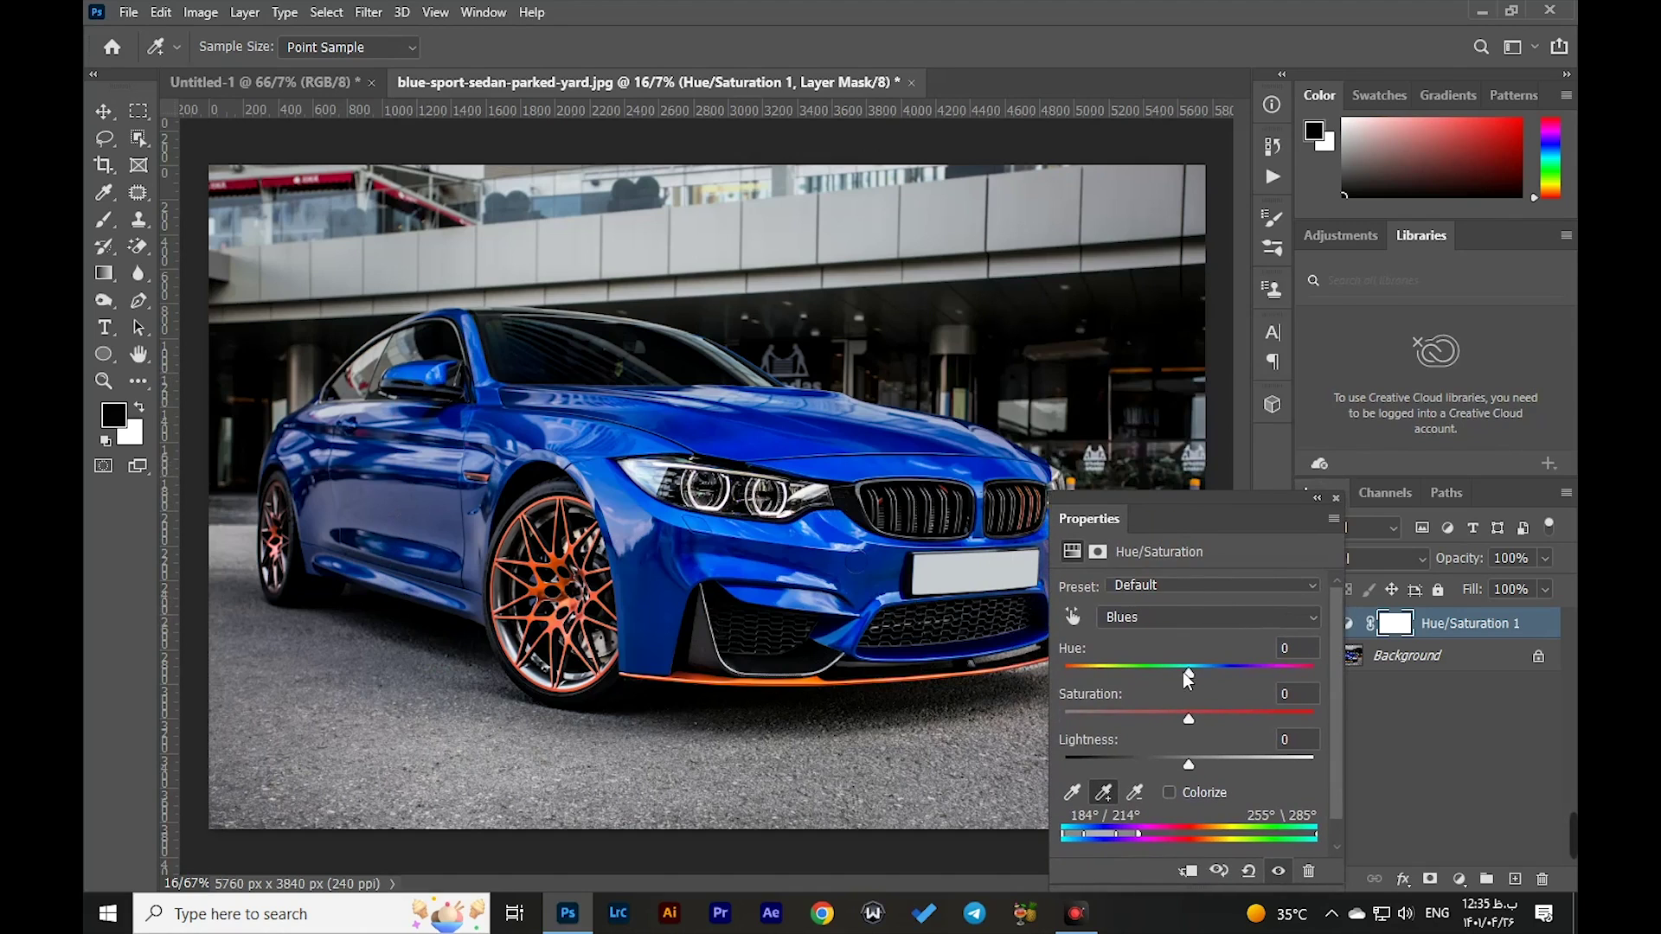
{"action": "left_click_drag", "start_coordinate": [1186, 675], "coordinate": [1129, 673]}
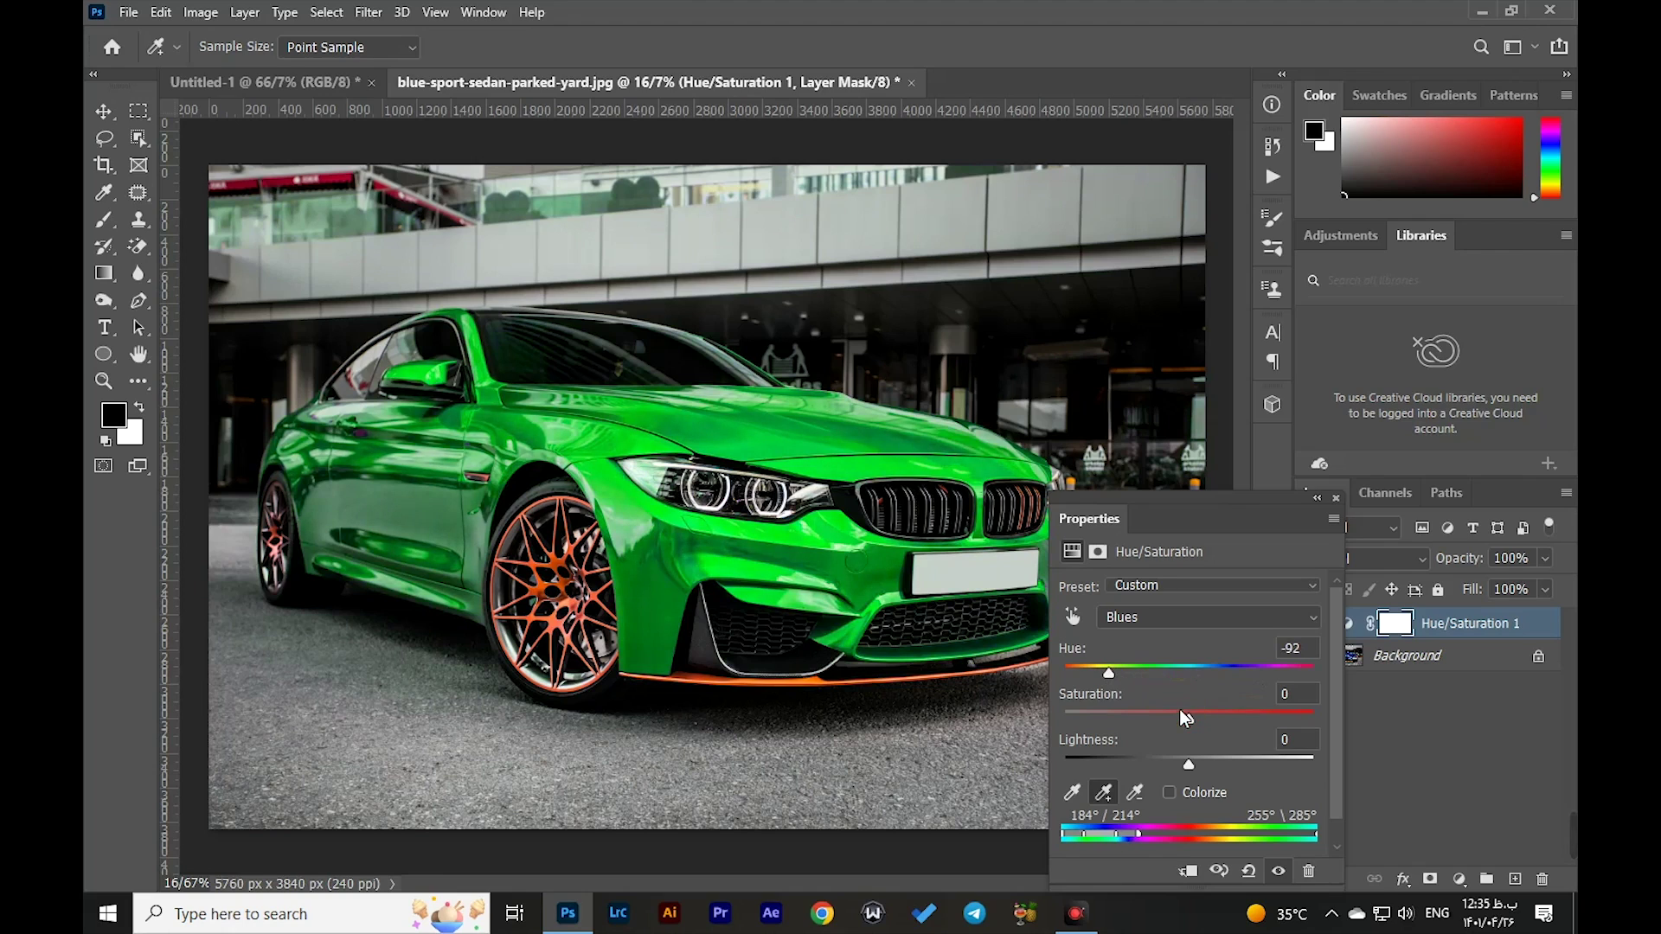
{"action": "left_click_drag", "start_coordinate": [1200, 727], "coordinate": [1149, 767]}
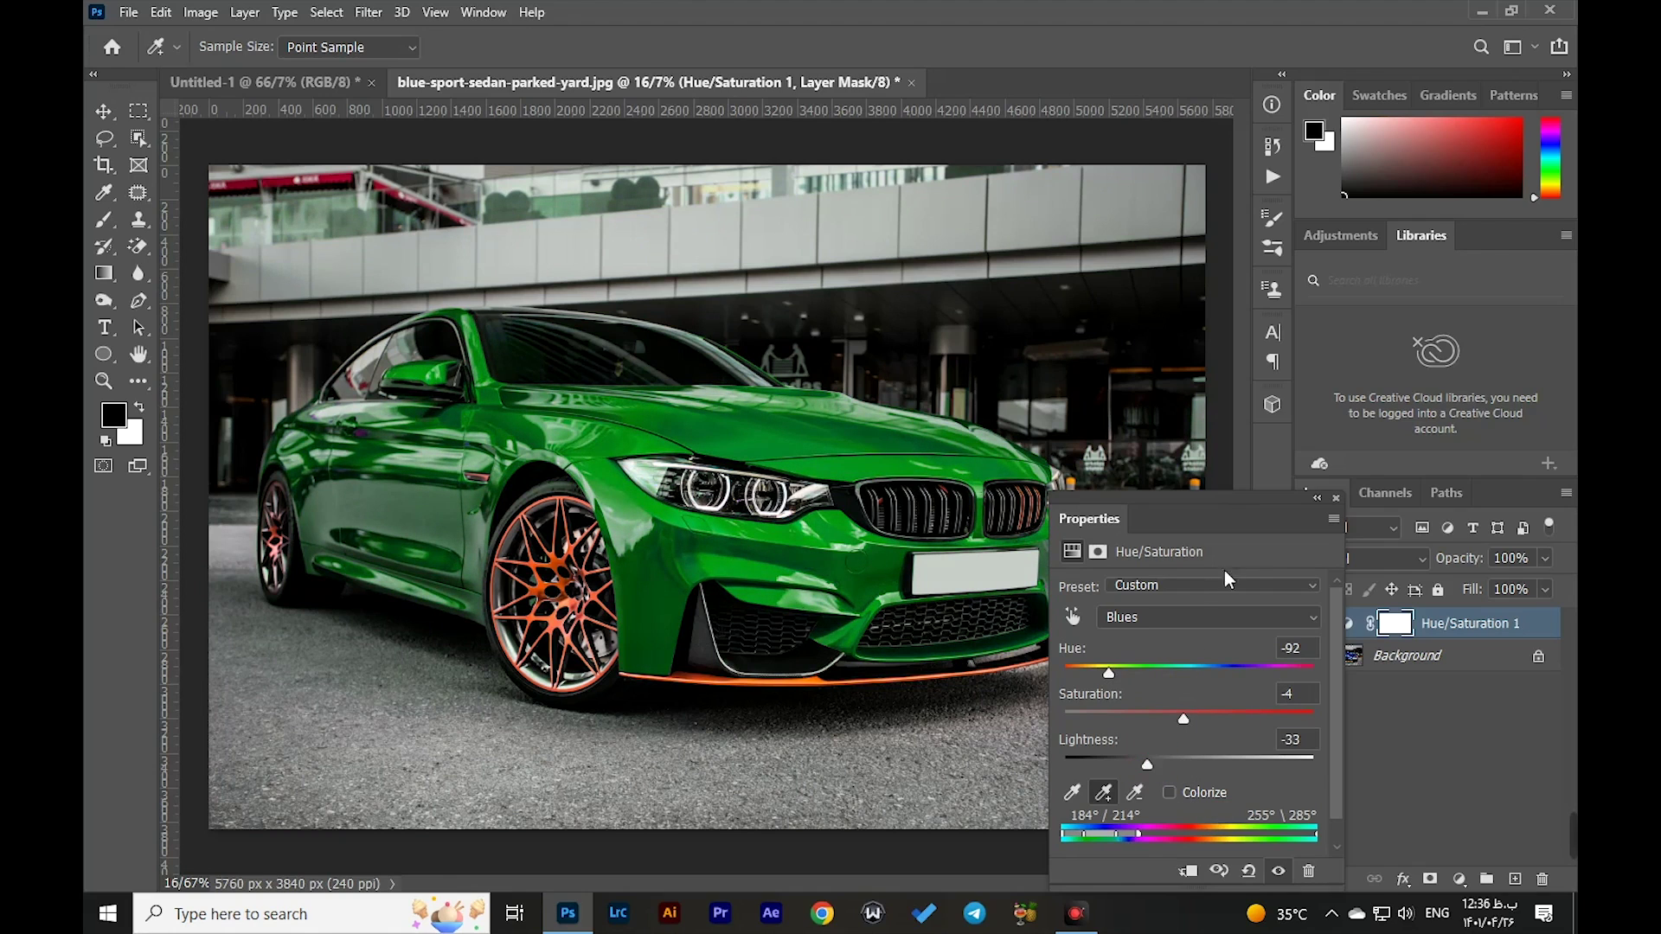
{"action": "left_click", "coordinate": [1318, 500]}
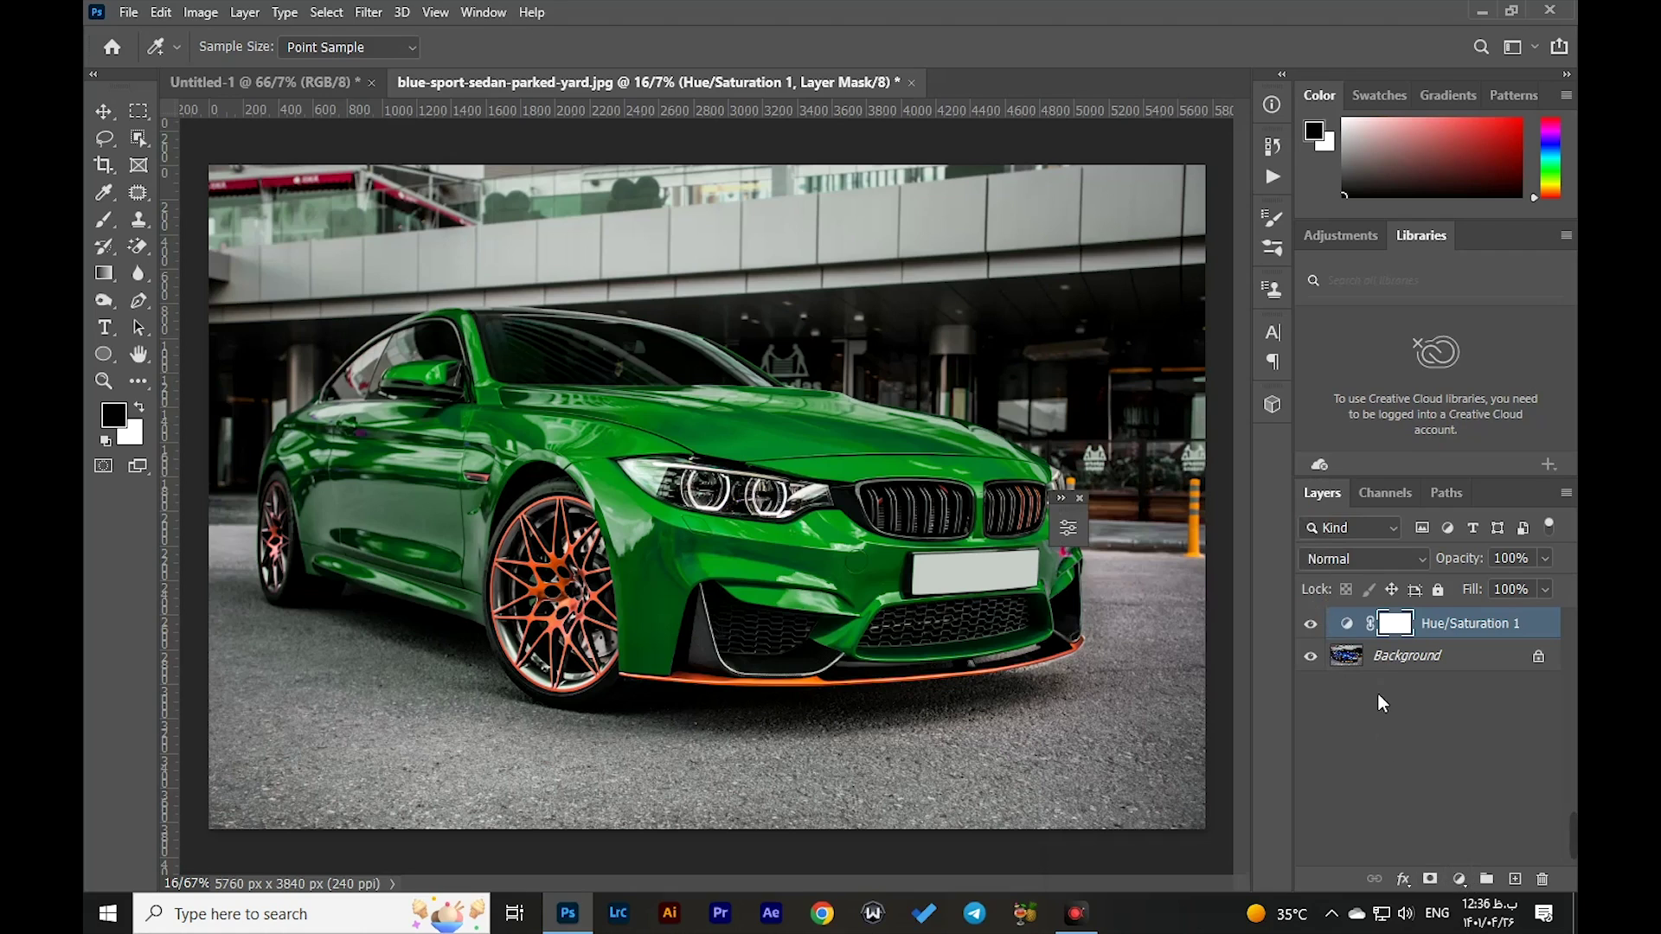
{"action": "left_click", "coordinate": [1311, 625]}
{"action": "left_click", "coordinate": [1311, 625]}
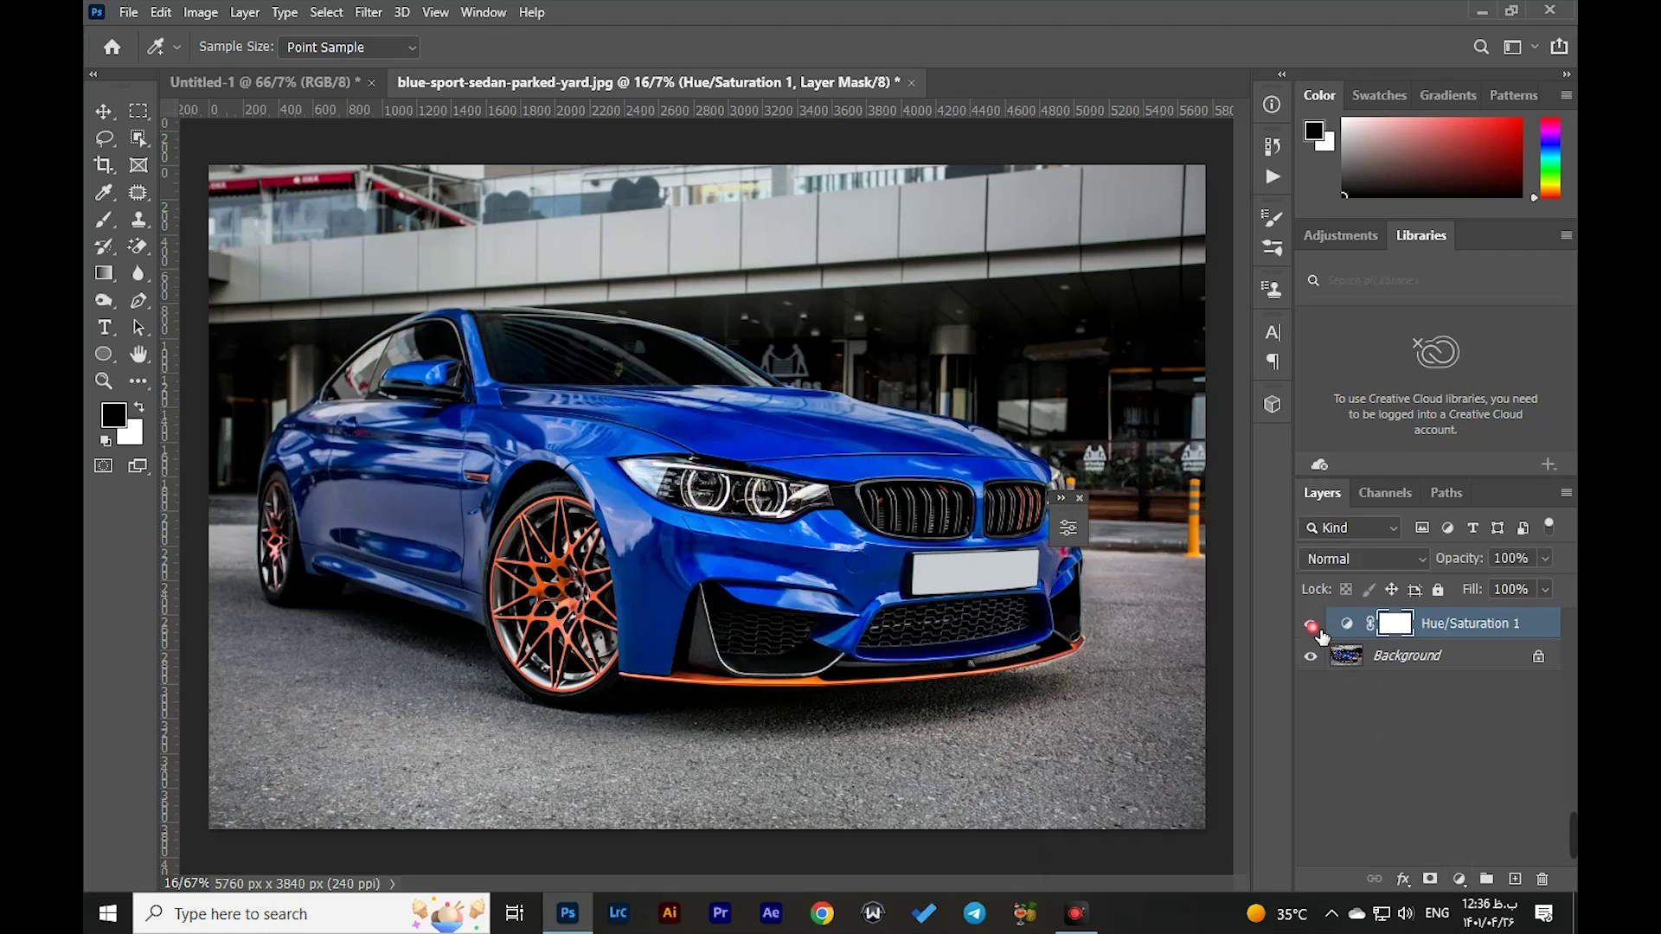
Add a second Hue/Saturation adjustment layer, target the orange of the wheel rims, and add more orange shades to the sampled Reds range
{"action": "left_click", "coordinate": [1459, 879]}
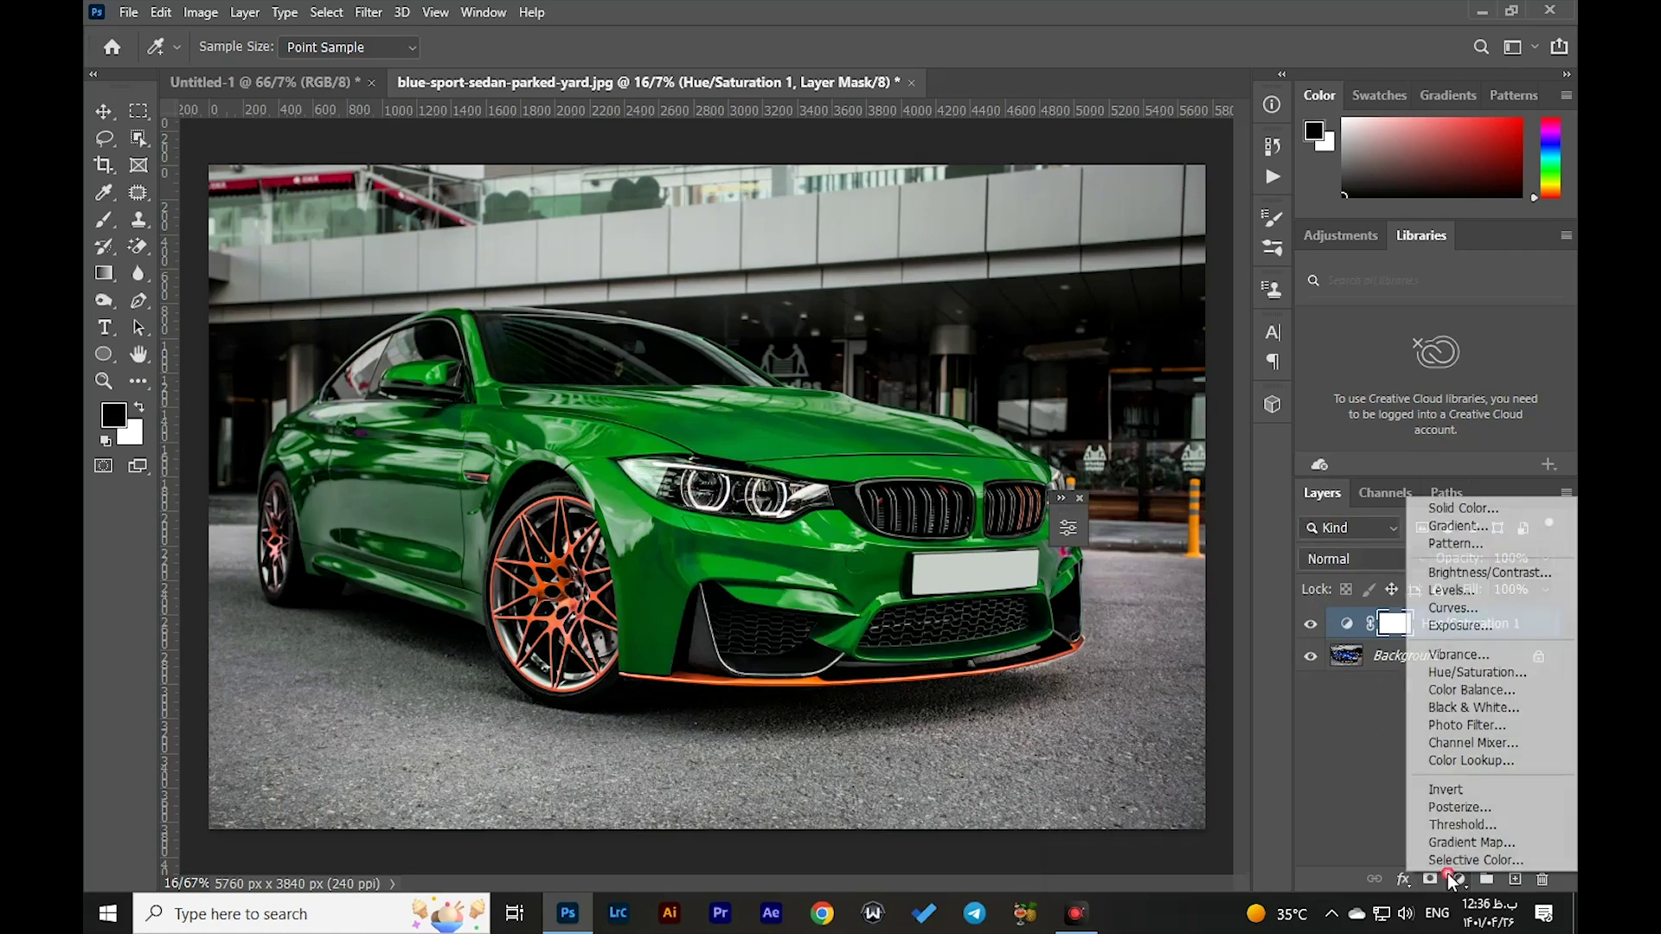
{"action": "left_click", "coordinate": [1450, 674]}
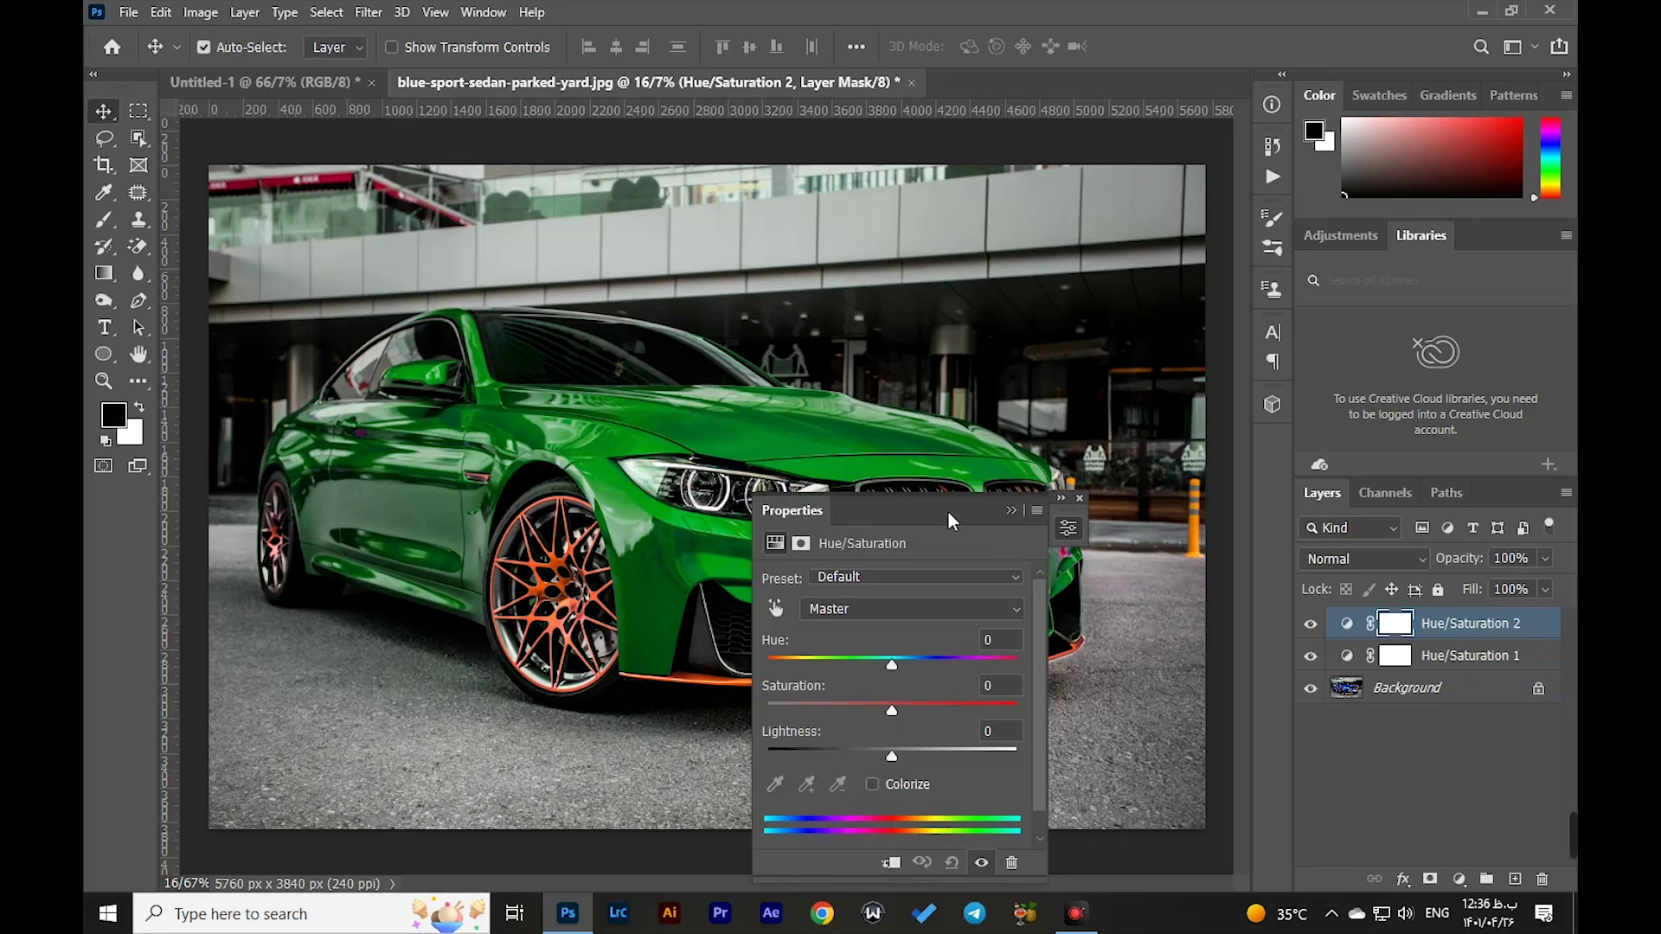
{"action": "left_click_drag", "start_coordinate": [948, 512], "coordinate": [1107, 465]}
{"action": "left_click", "coordinate": [987, 590]}
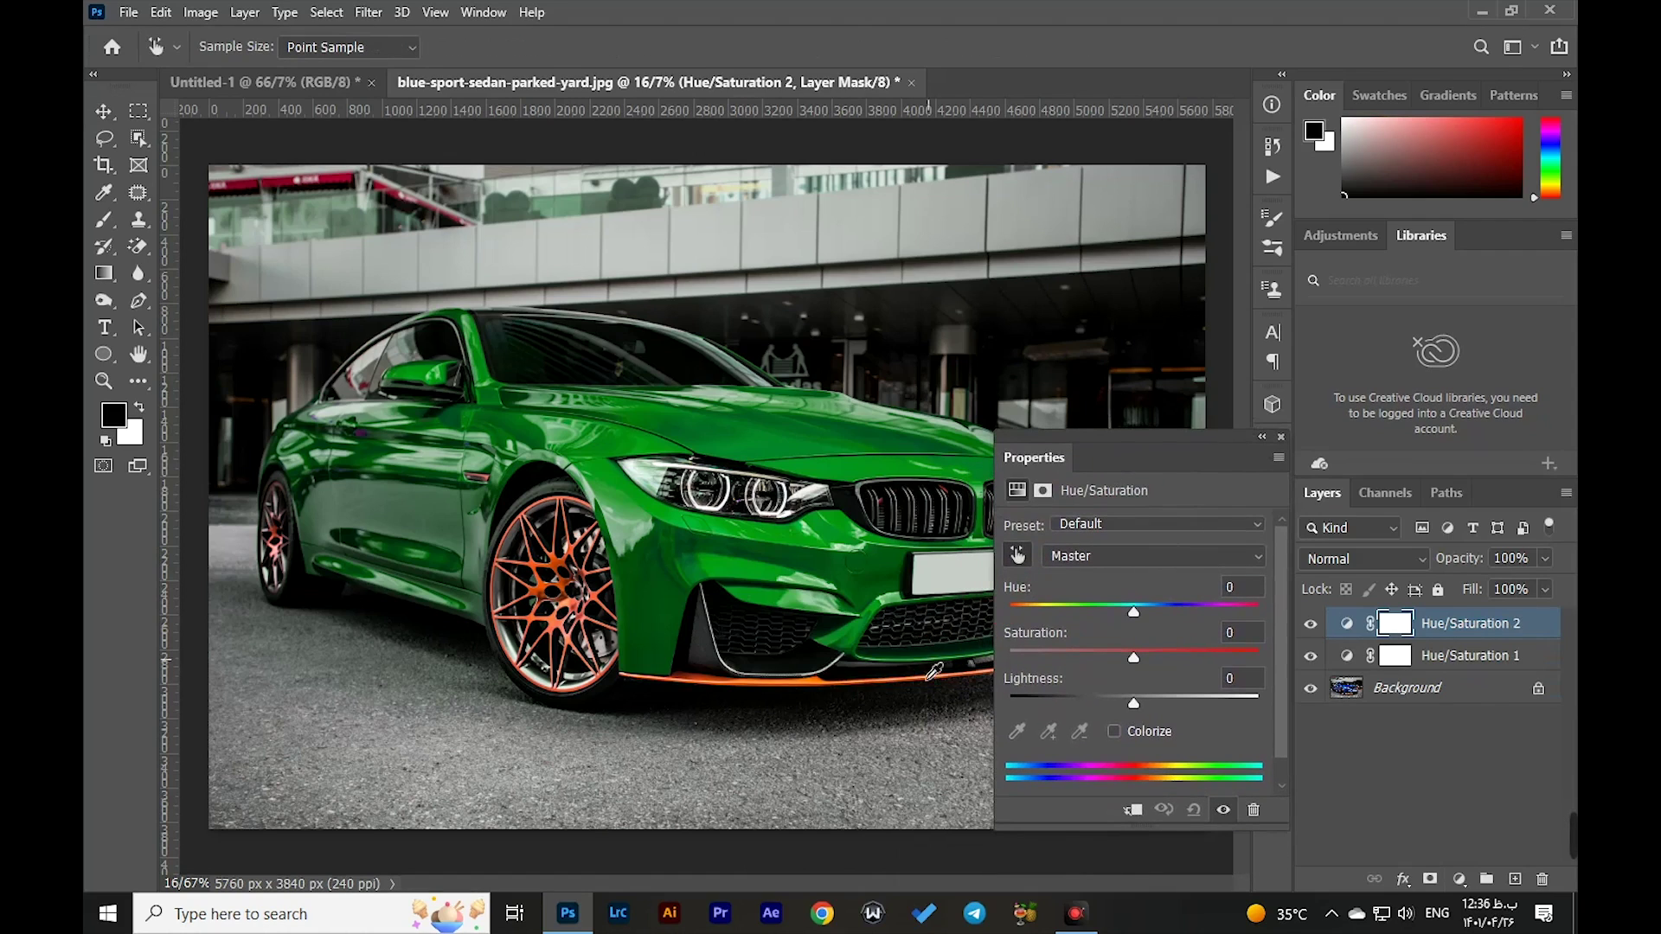
{"action": "left_click", "coordinate": [572, 616]}
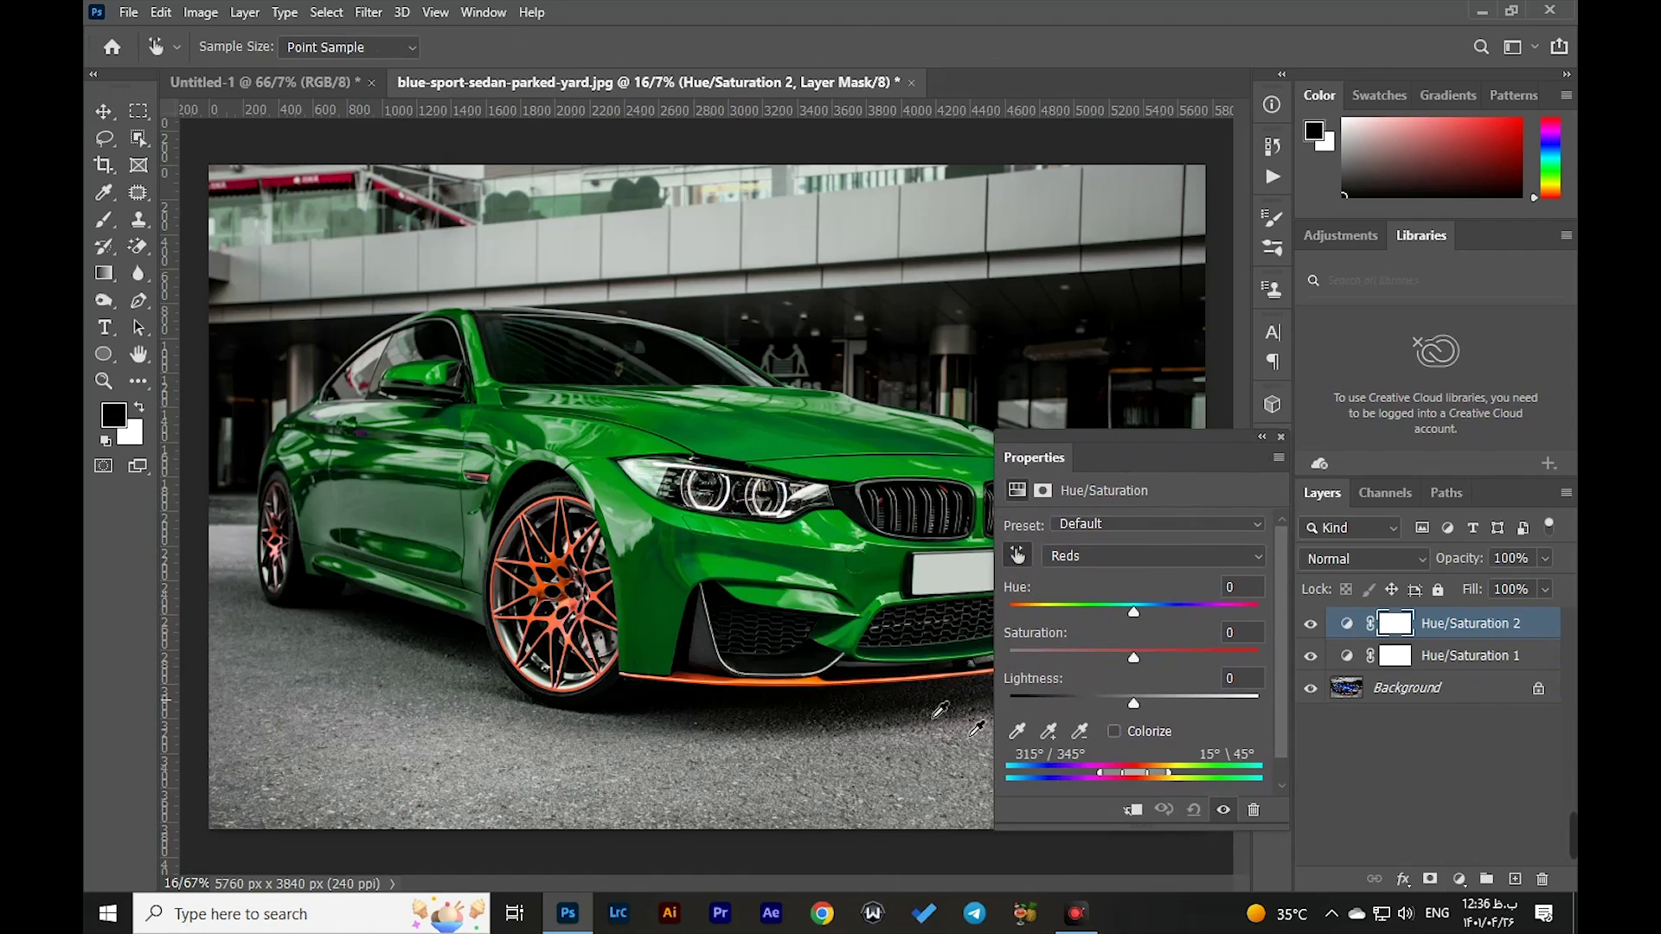
{"action": "left_click", "coordinate": [1027, 732]}
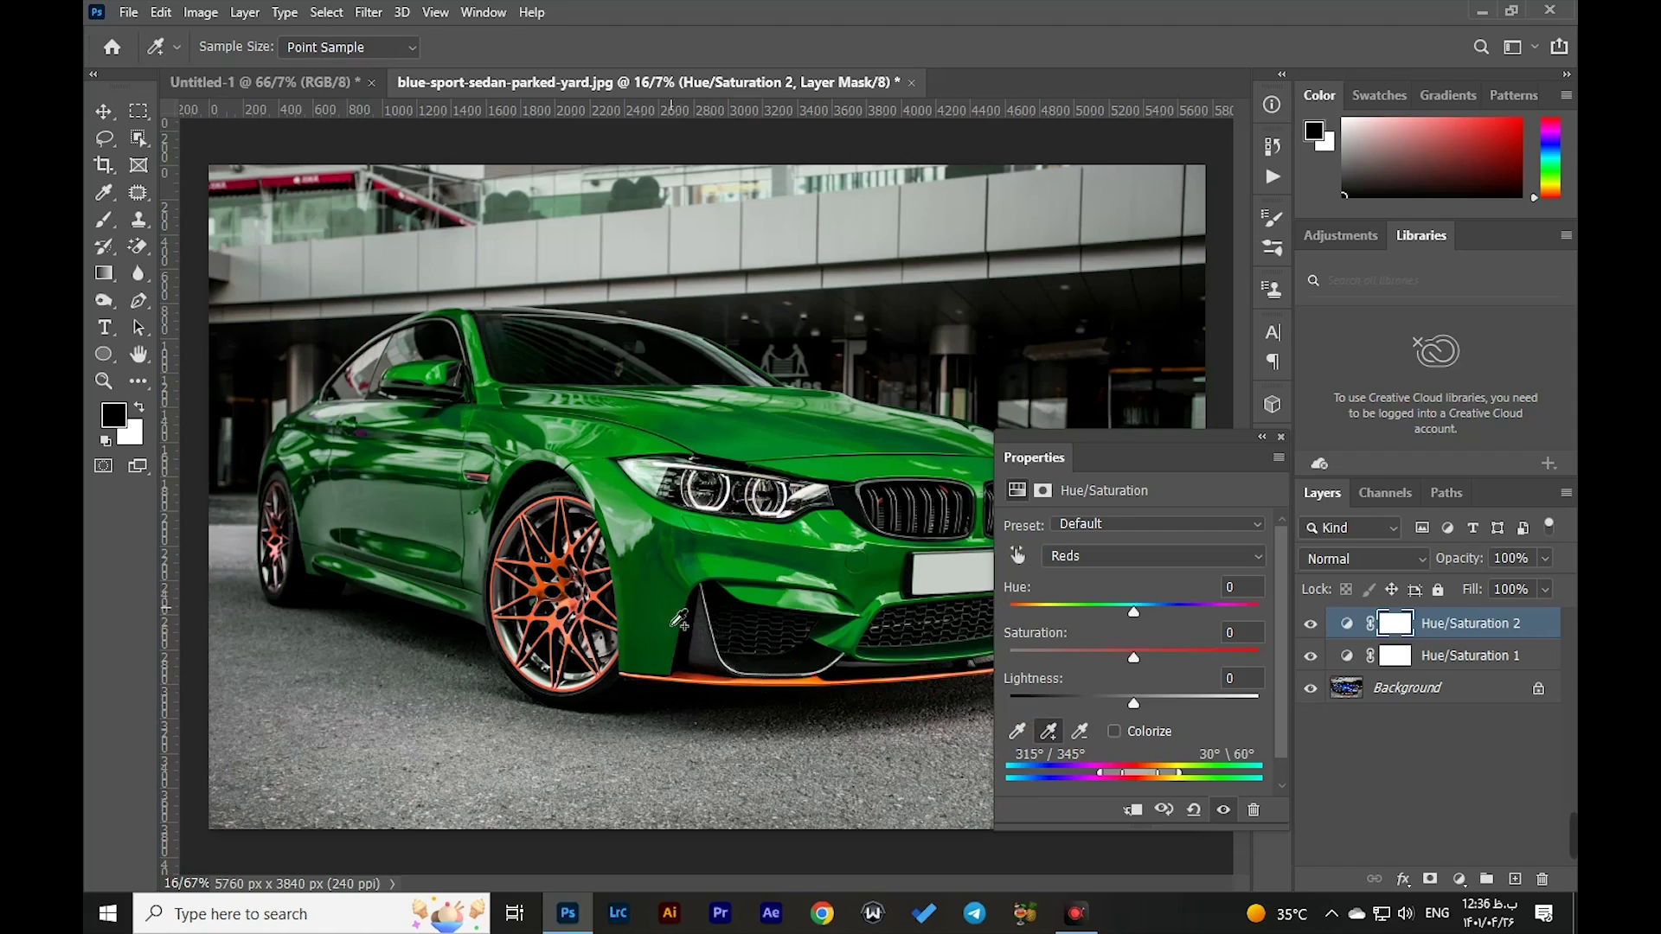
{"action": "left_click", "coordinate": [927, 735]}
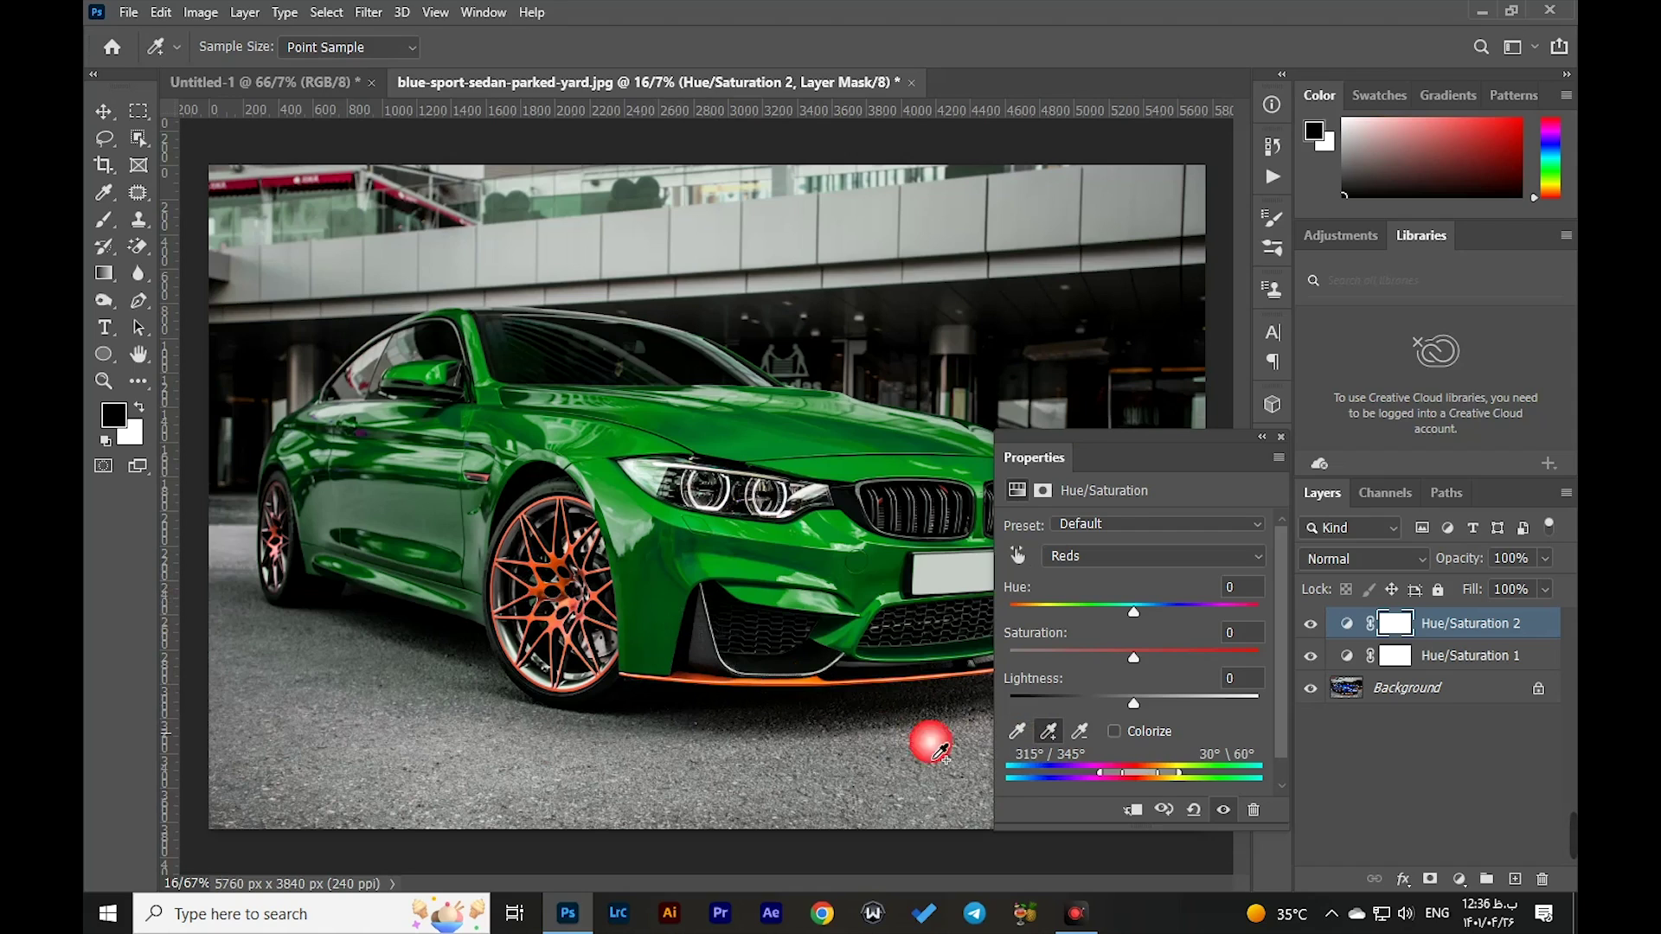
Set the Reds of the second adjustment to Hue +180, Saturation +53 and Lightness -43
{"action": "left_click_drag", "start_coordinate": [1133, 611], "coordinate": [1264, 644]}
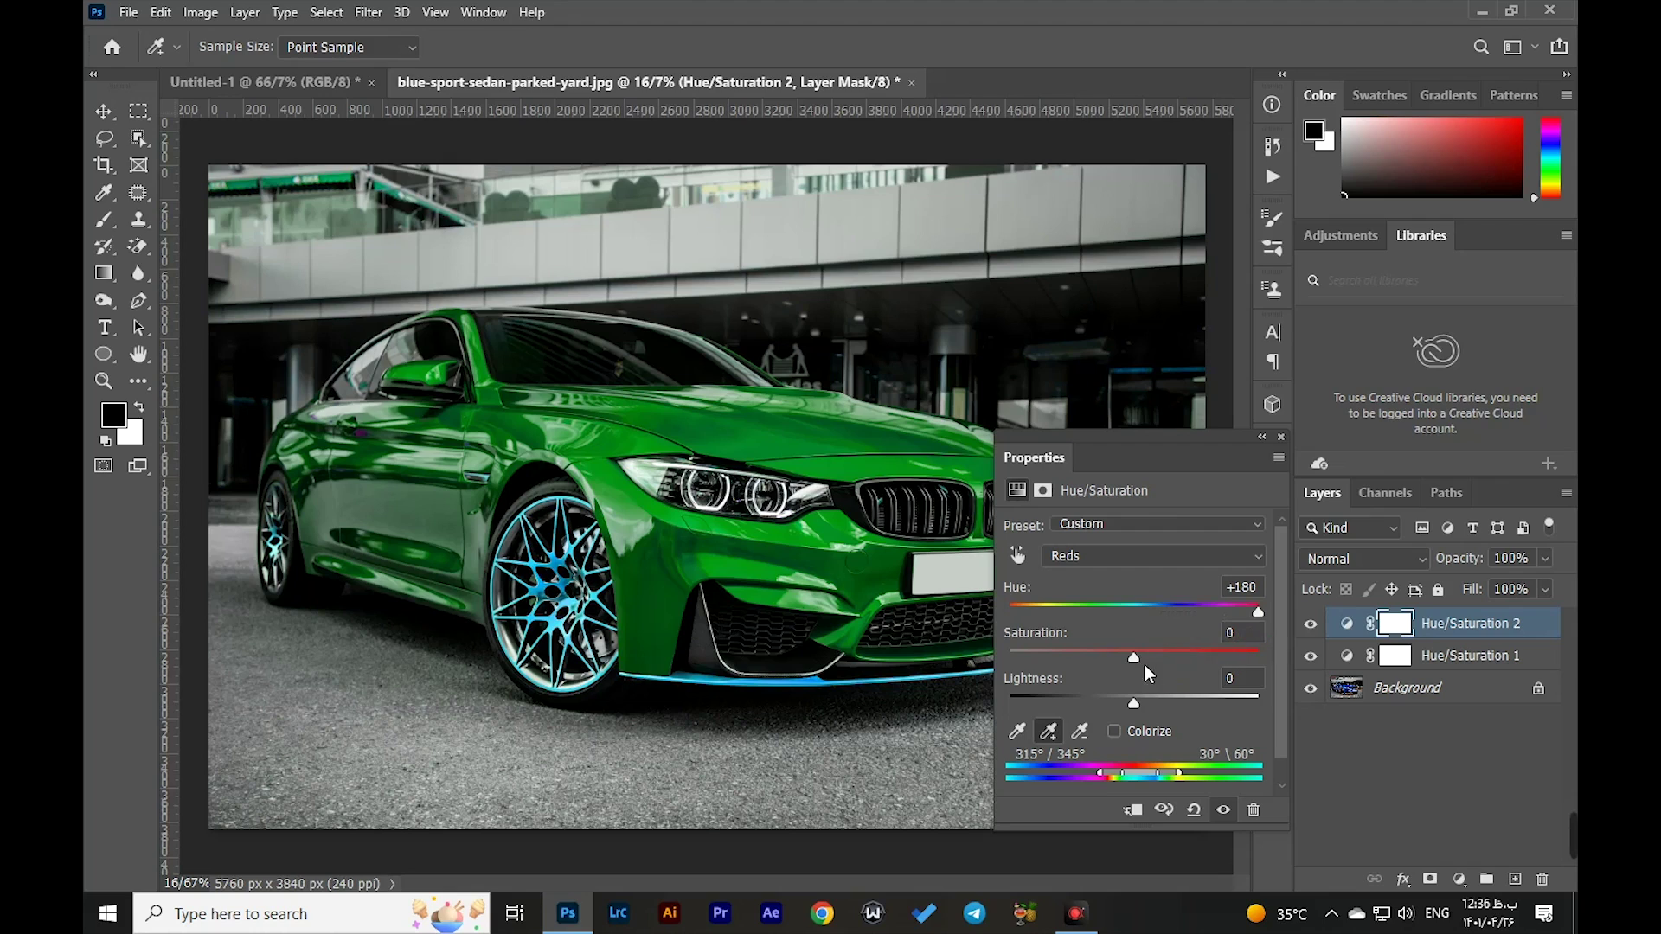
{"action": "left_click_drag", "start_coordinate": [1133, 657], "coordinate": [1089, 703]}
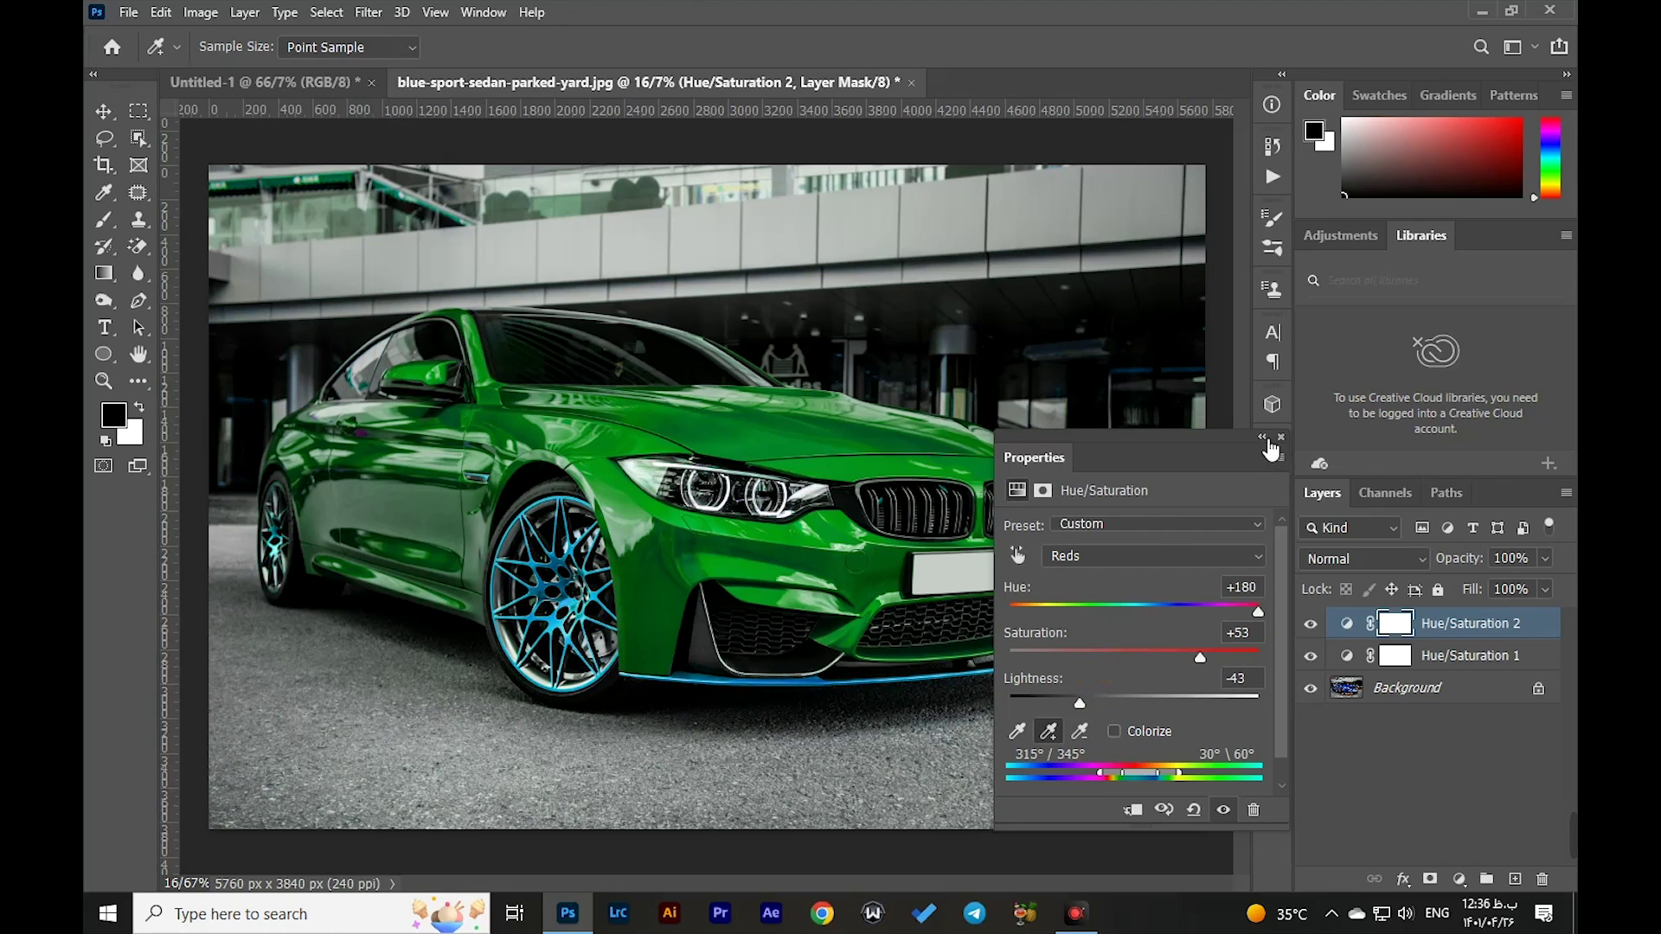
{"action": "left_click", "coordinate": [1262, 439]}
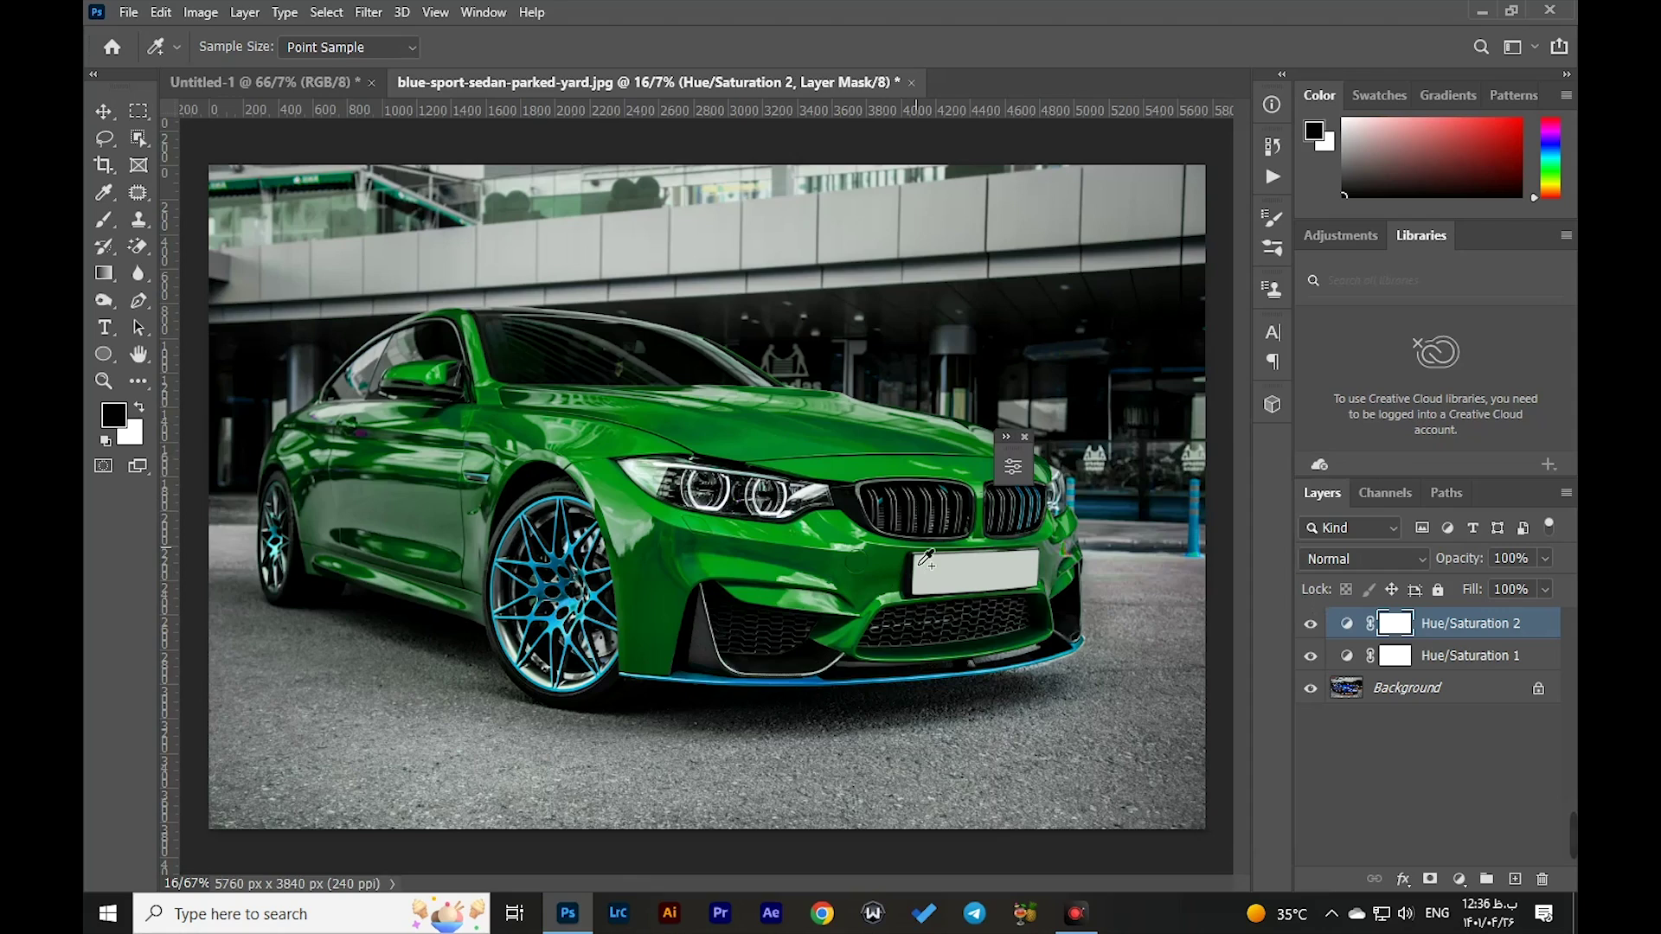
Paint black with the Brush on the Hue/Saturation 2 mask over the bollards and building beside the car's front to restore their original colours
{"action": "key", "text": "ctrl+plus"}
{"action": "key", "text": "ctrl+plus"}
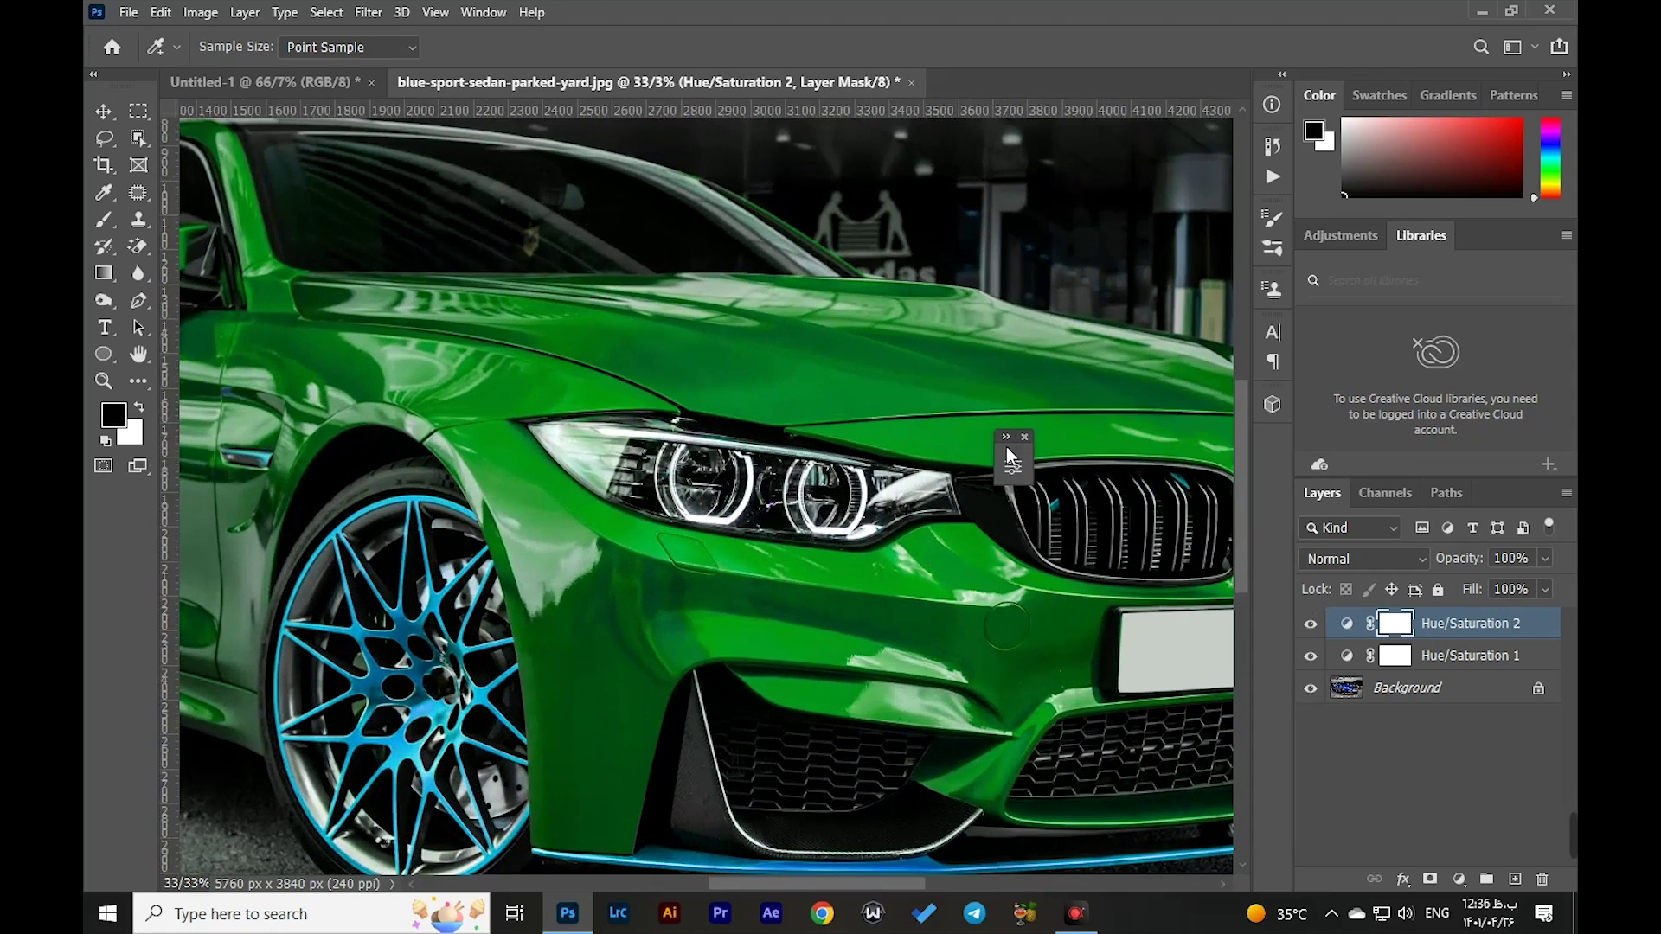
{"action": "left_click_drag", "start_coordinate": [856, 884], "coordinate": [1000, 863]}
{"action": "left_click", "coordinate": [1310, 625]}
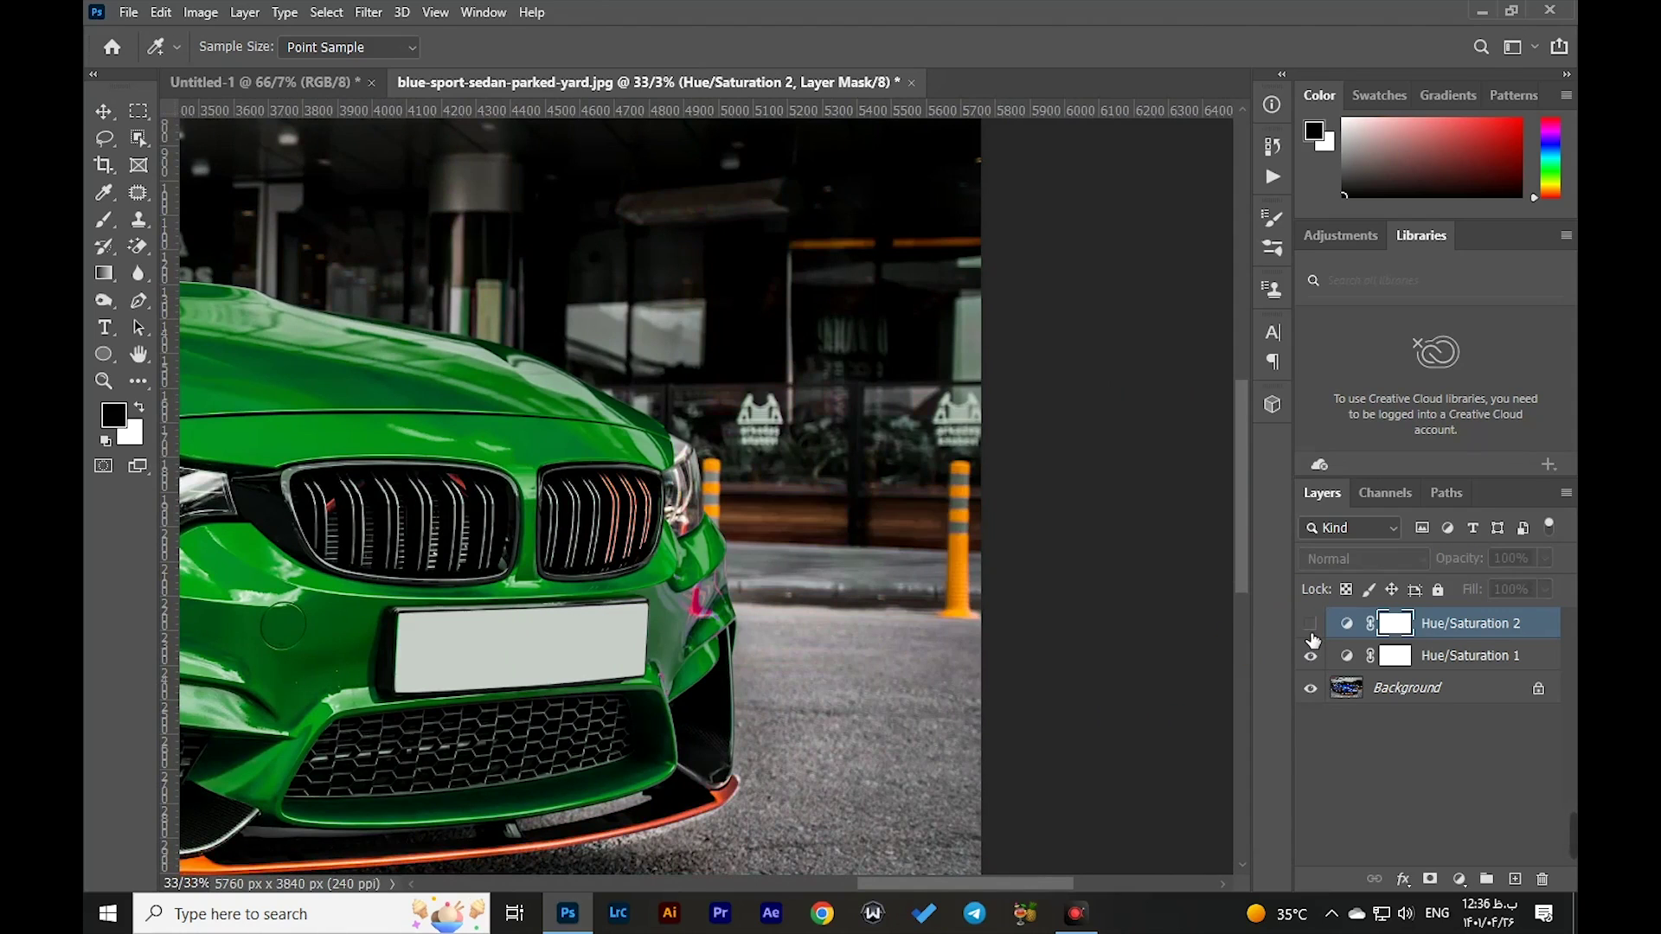
{"action": "left_click", "coordinate": [1310, 624]}
{"action": "scroll", "coordinate": [1237, 625], "scroll_direction": "up", "scroll_amount": 2}
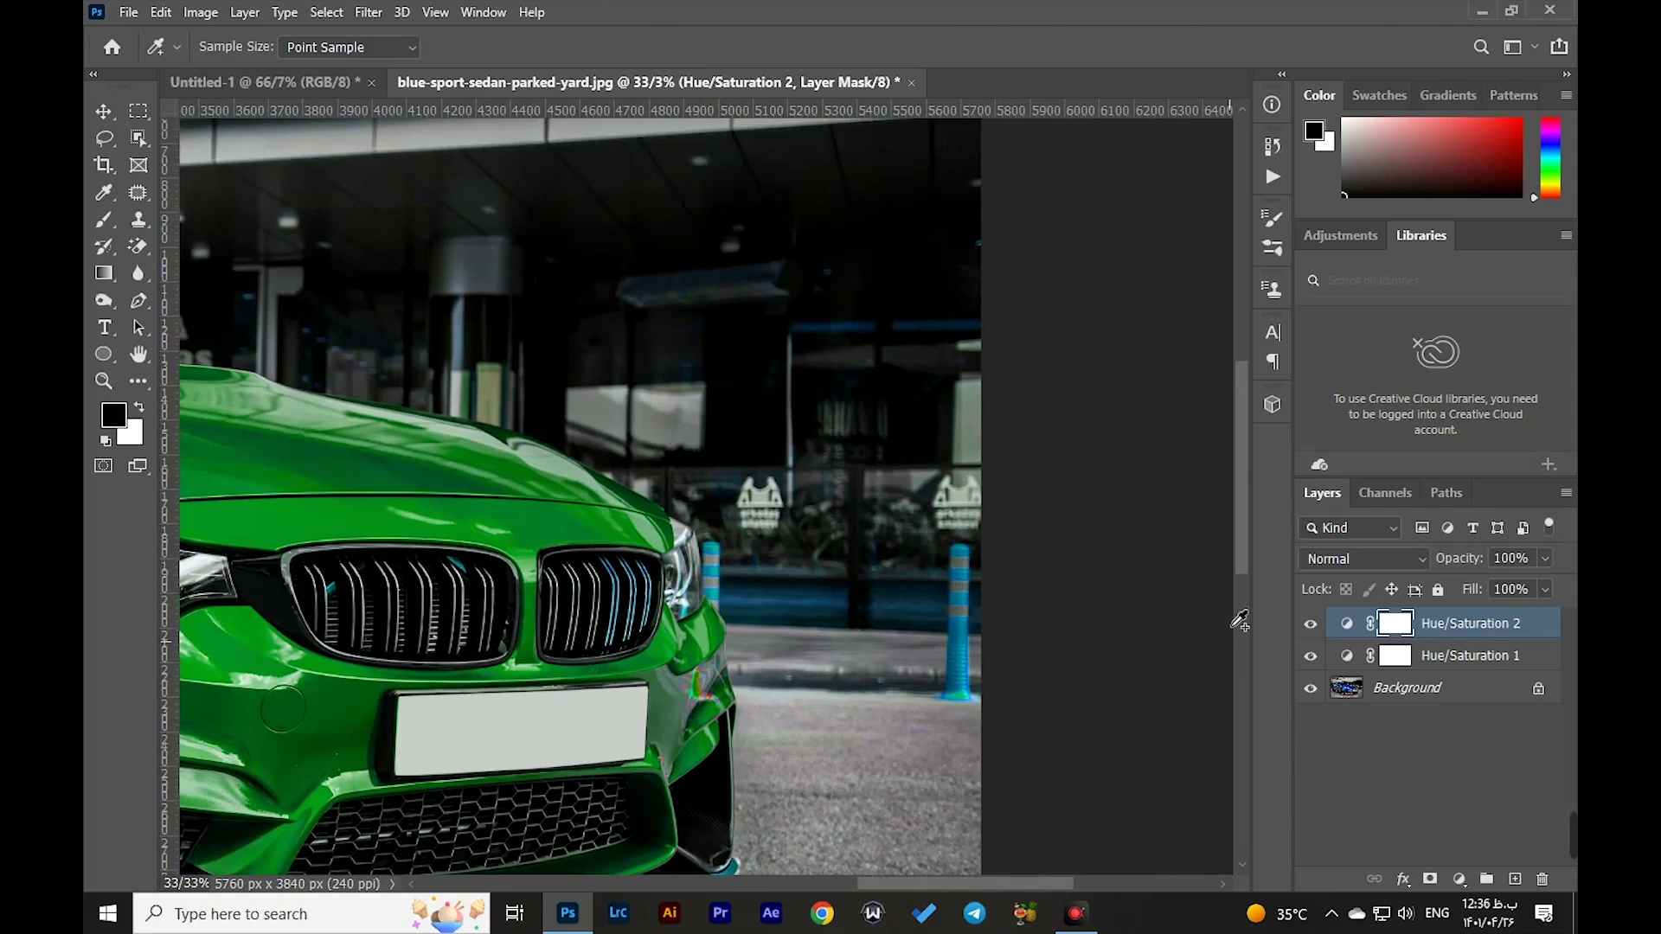
{"action": "left_click", "coordinate": [104, 220]}
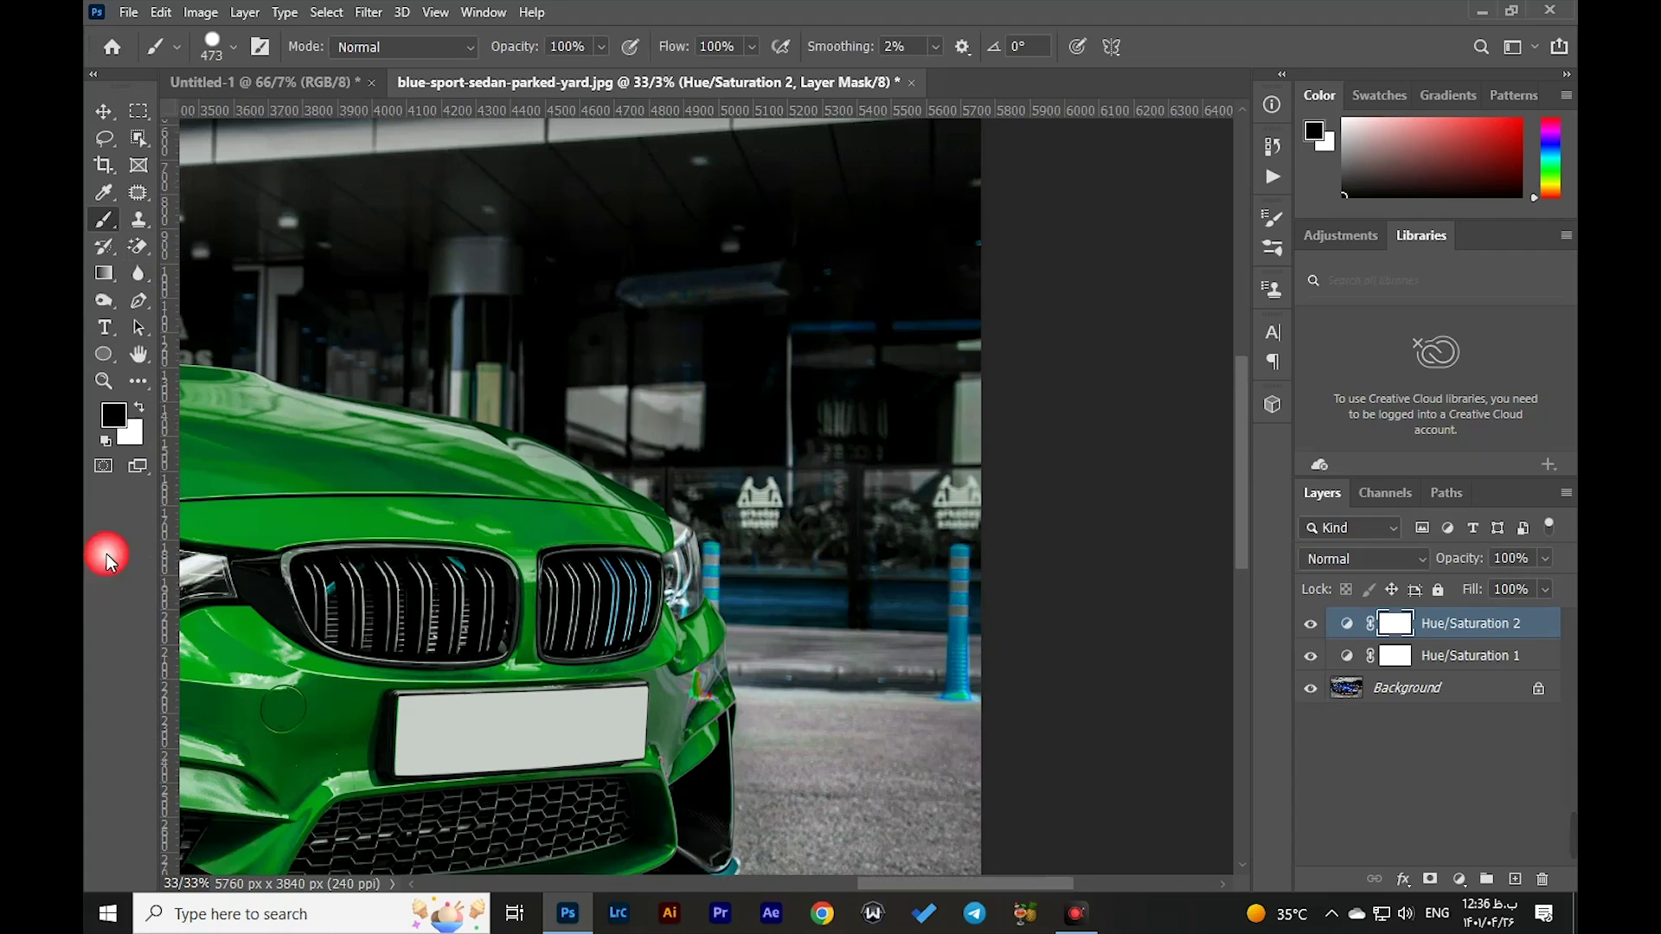
{"action": "left_click", "coordinate": [113, 417]}
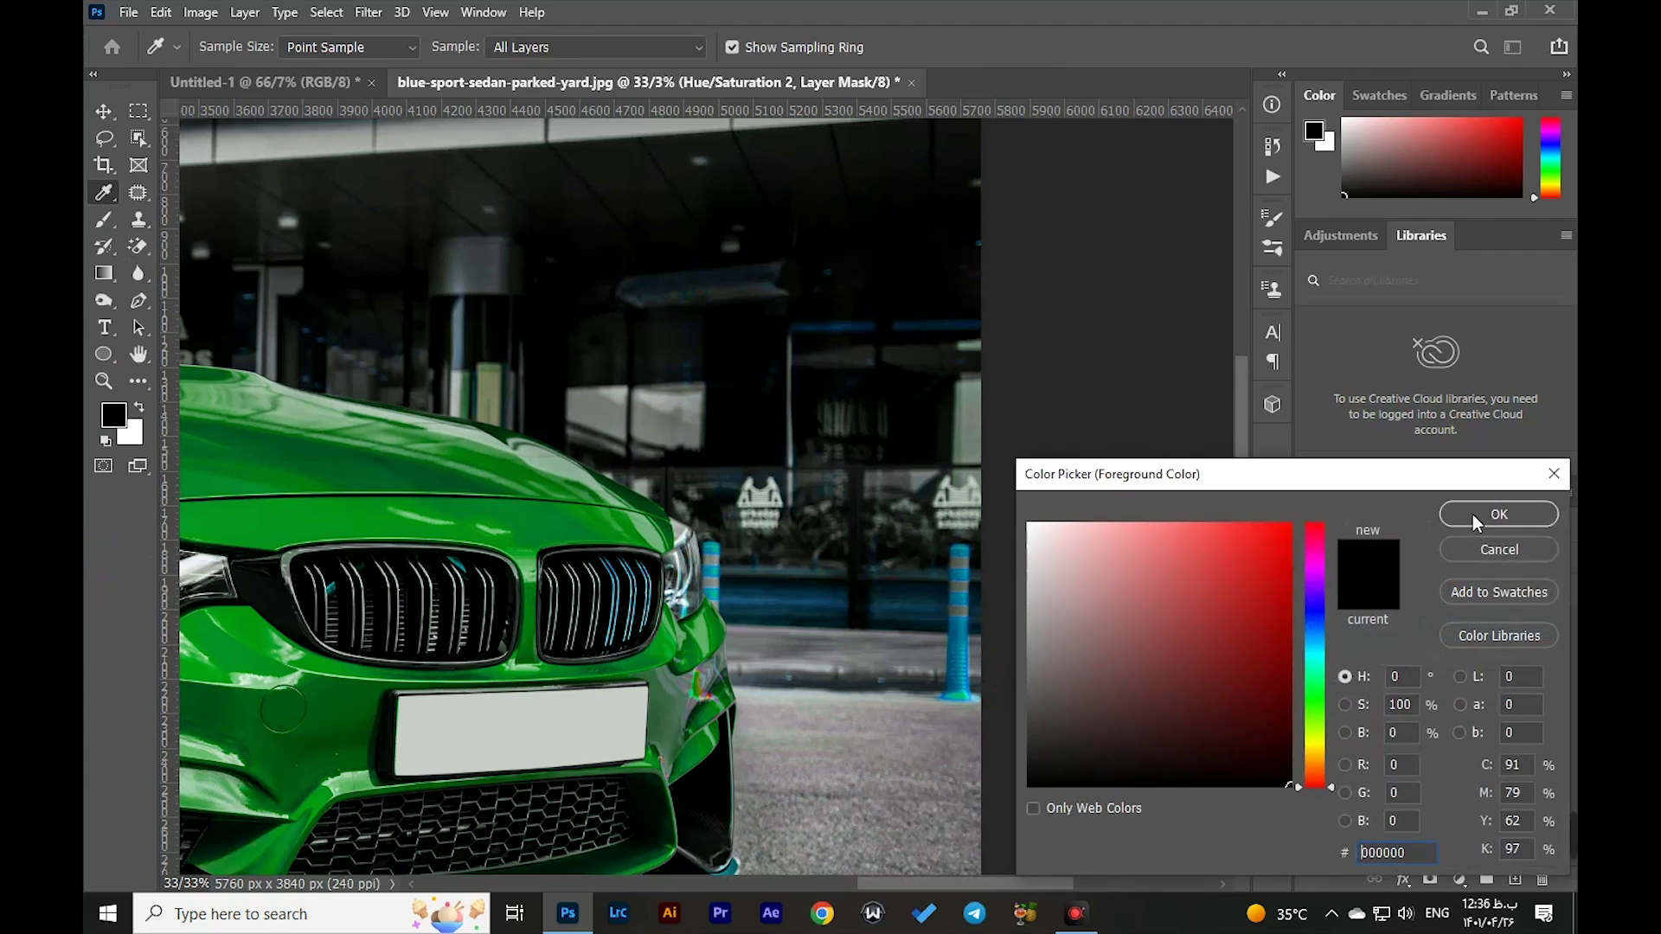
{"action": "left_click", "coordinate": [1475, 515]}
{"action": "left_click_drag", "start_coordinate": [1069, 605], "coordinate": [1044, 781]}
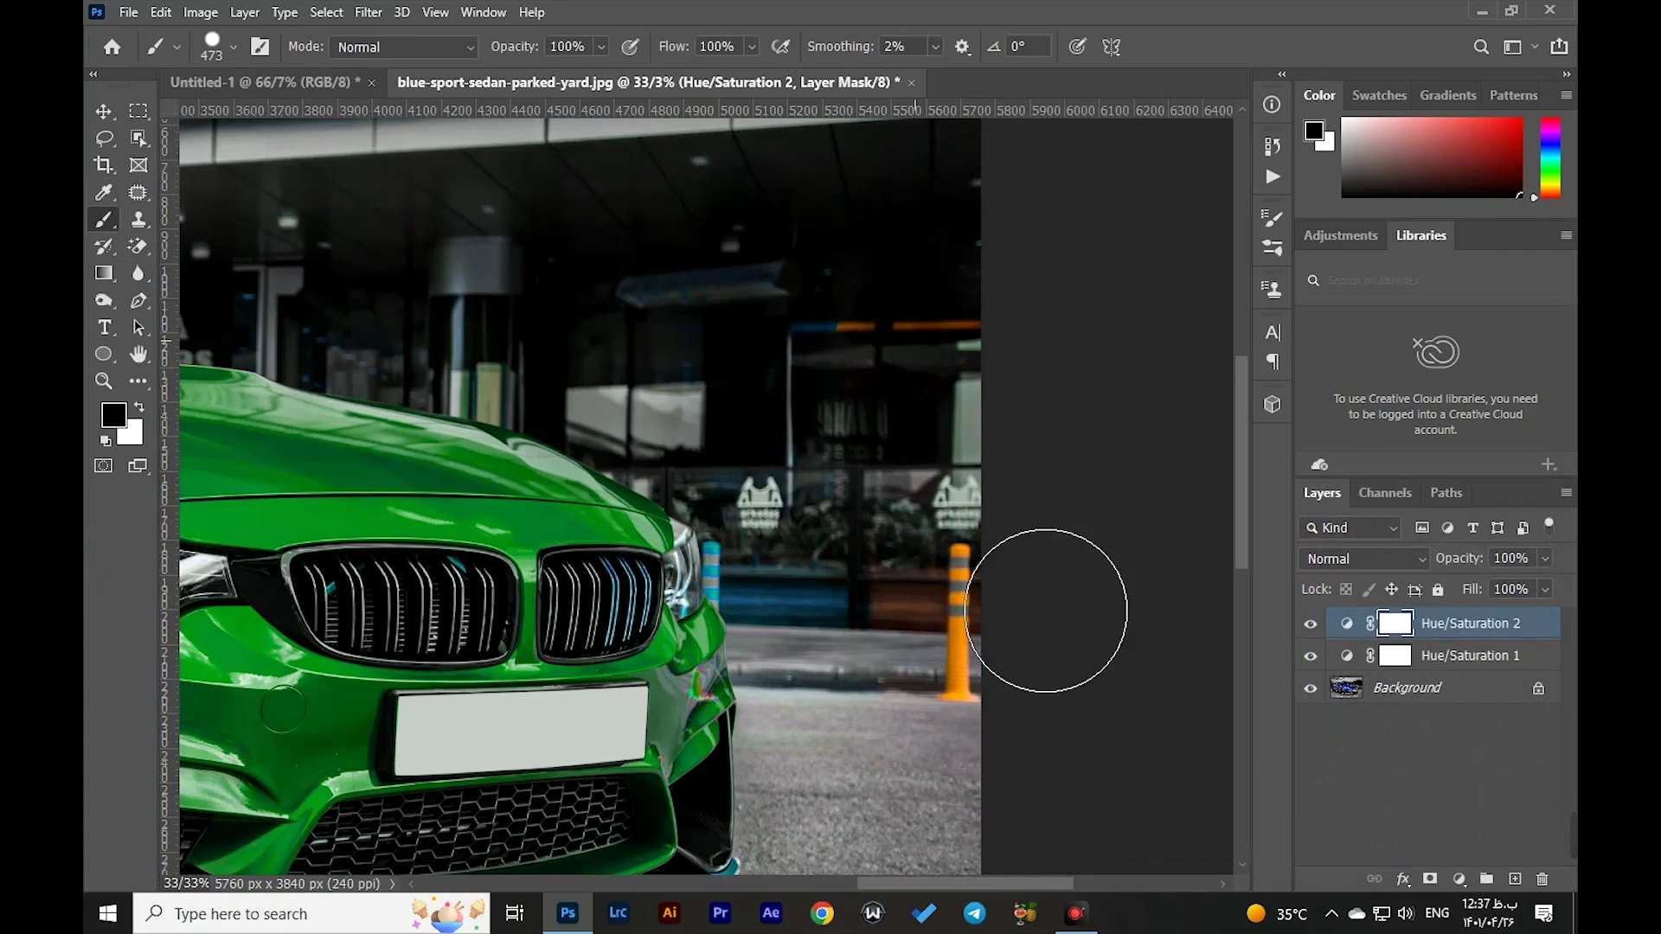
{"action": "mouse_move", "coordinate": [1046, 611]}
{"action": "left_mouse_down"}
{"action": "mouse_move", "coordinate": [1069, 445]}
{"action": "mouse_move", "coordinate": [845, 268]}
{"action": "mouse_move", "coordinate": [1071, 384]}
{"action": "mouse_move", "coordinate": [934, 331]}
{"action": "mouse_move", "coordinate": [818, 337]}
{"action": "mouse_move", "coordinate": [793, 369]}
{"action": "mouse_move", "coordinate": [930, 428]}
{"action": "mouse_move", "coordinate": [881, 399]}
{"action": "mouse_move", "coordinate": [952, 557]}
{"action": "mouse_move", "coordinate": [899, 489]}
{"action": "mouse_move", "coordinate": [922, 591]}
{"action": "mouse_move", "coordinate": [879, 510]}
{"action": "mouse_move", "coordinate": [944, 619]}
{"action": "mouse_move", "coordinate": [899, 601]}
{"action": "mouse_move", "coordinate": [883, 643]}
{"action": "mouse_move", "coordinate": [860, 634]}
{"action": "mouse_move", "coordinate": [868, 673]}
{"action": "mouse_move", "coordinate": [822, 579]}
{"action": "mouse_move", "coordinate": [701, 490]}
{"action": "mouse_move", "coordinate": [824, 512]}
{"action": "mouse_move", "coordinate": [1001, 506]}
{"action": "mouse_move", "coordinate": [1021, 421]}
{"action": "mouse_move", "coordinate": [933, 526]}
{"action": "mouse_move", "coordinate": [907, 669]}
{"action": "mouse_move", "coordinate": [966, 710]}
{"action": "mouse_move", "coordinate": [879, 754]}
{"action": "left_mouse_up"}
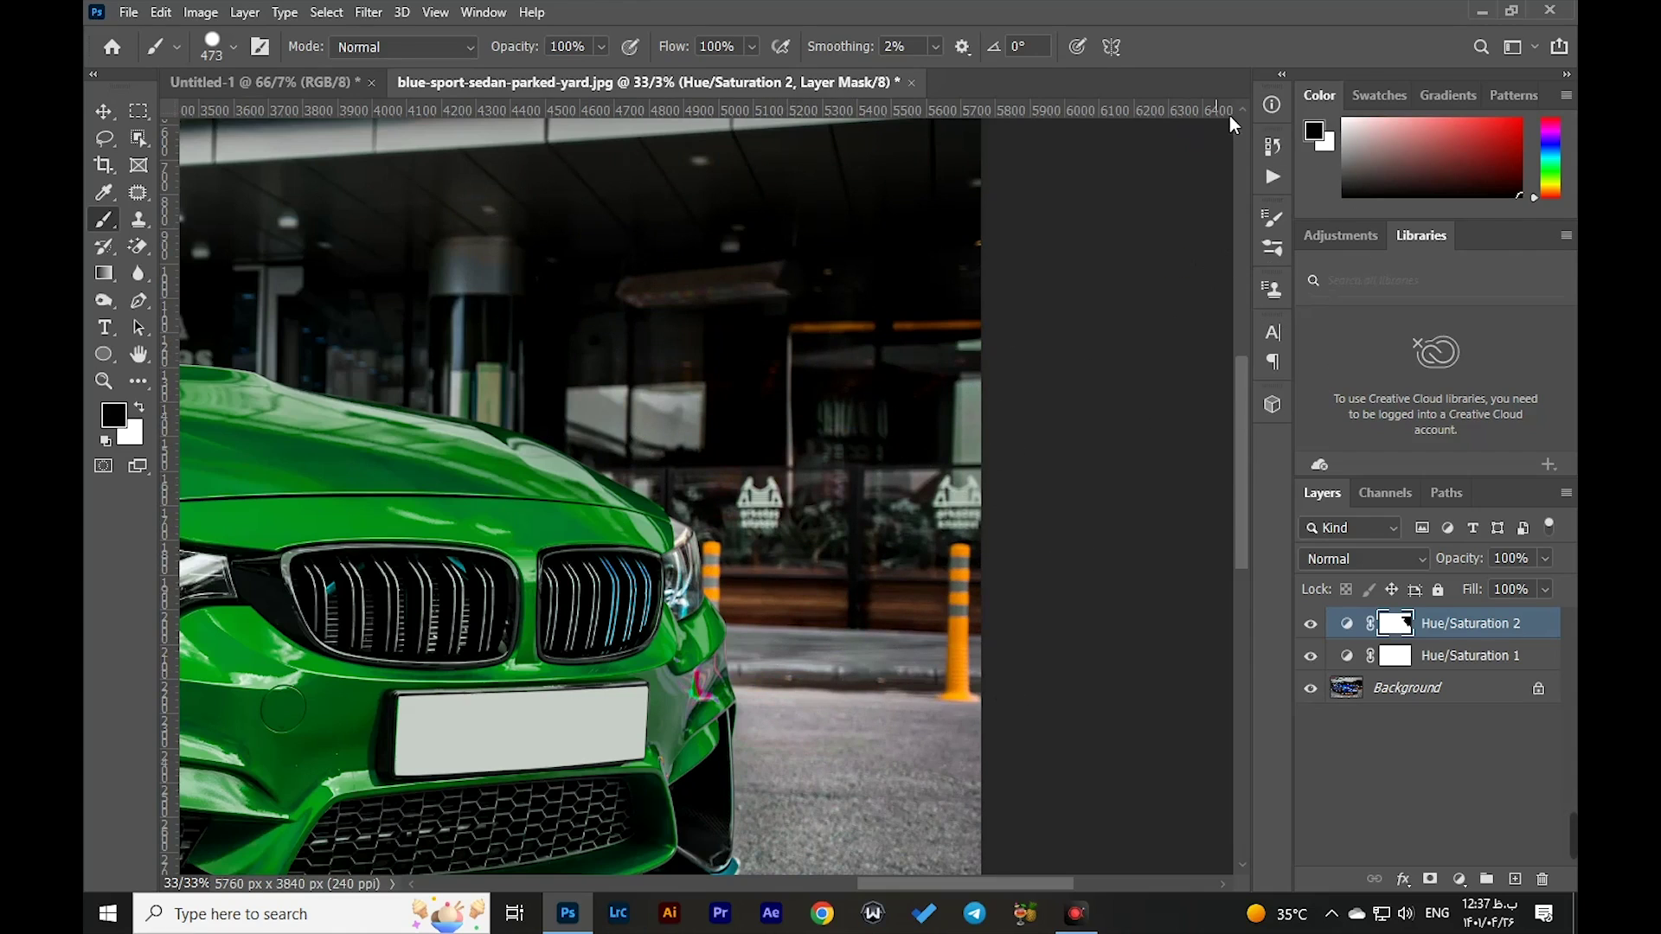
Revert the mask's last brush stroke through the history and repaint the background beside the car's front
{"action": "left_click", "coordinate": [1272, 144]}
{"action": "scroll", "coordinate": [1142, 225], "scroll_direction": "down", "scroll_amount": 4}
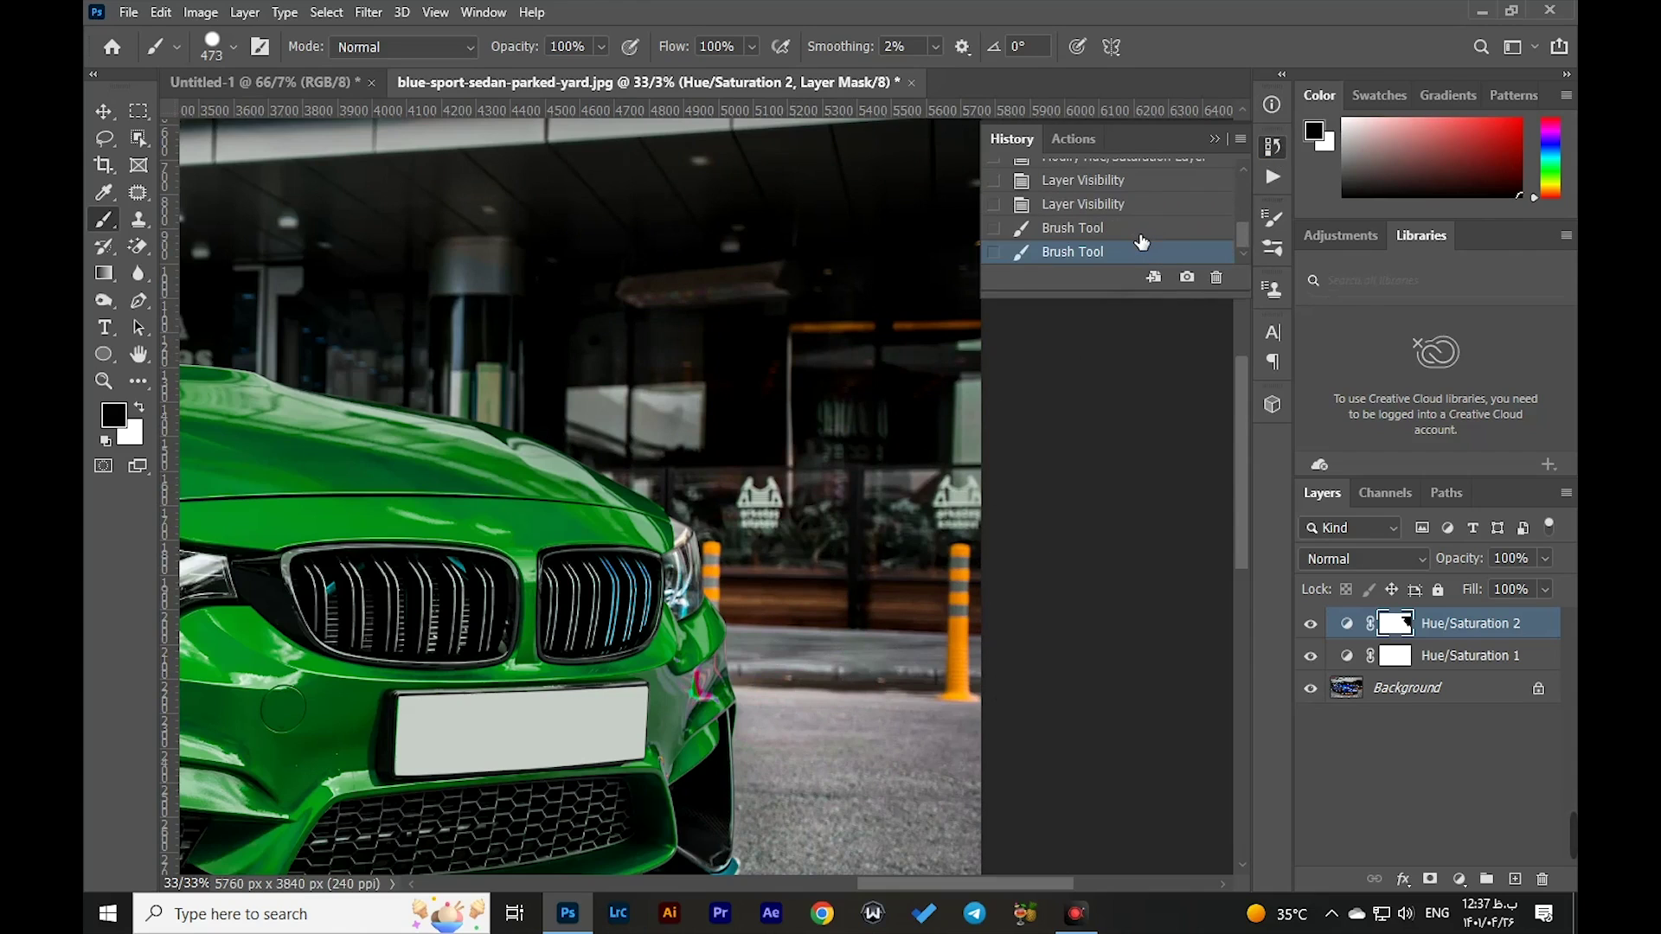
{"action": "left_click", "coordinate": [1125, 227]}
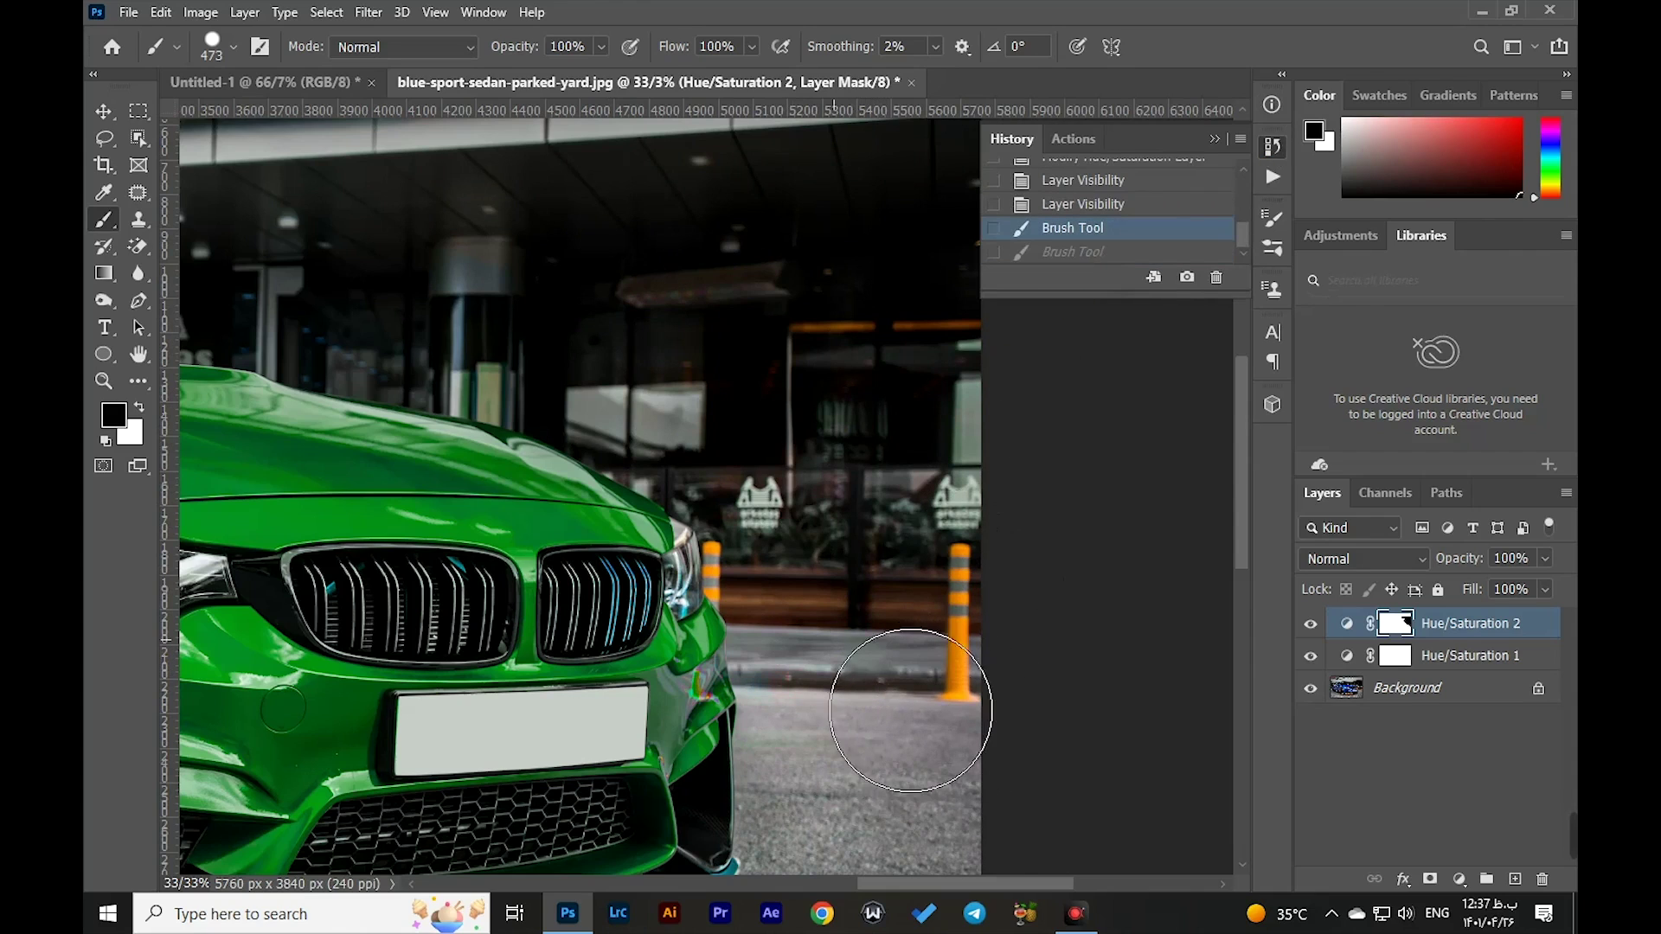
{"action": "left_click", "coordinate": [822, 638]}
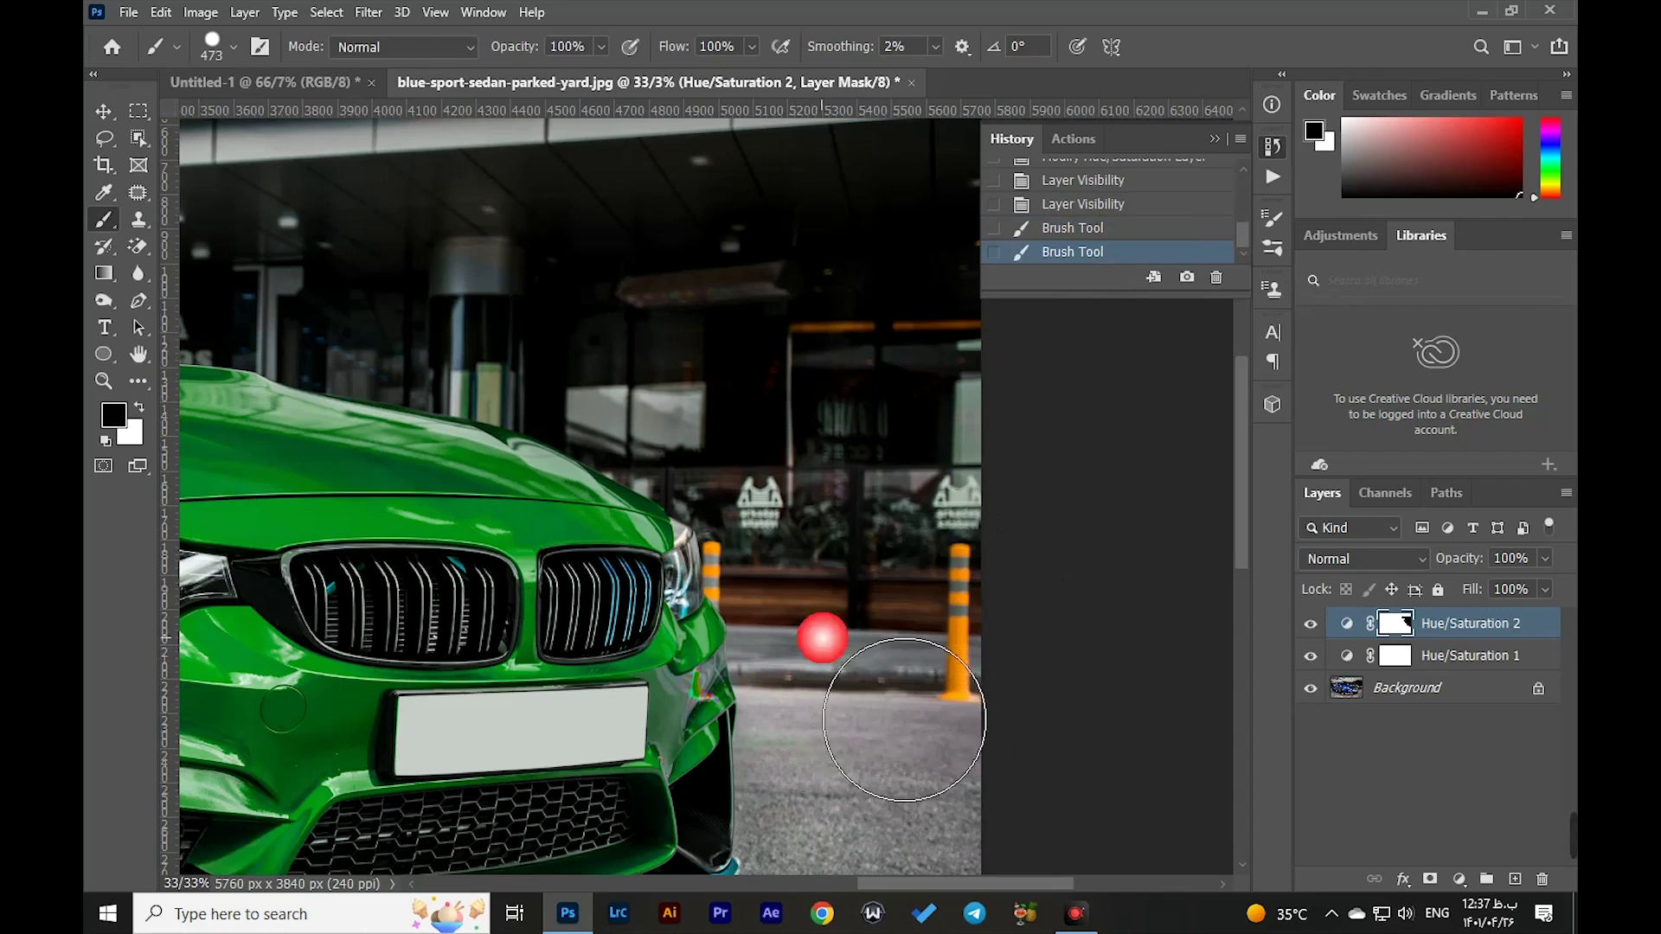
Paint black on the Hue/Saturation 2 mask over the building's upper glass and red strip above the car to restore their colours
{"action": "scroll", "coordinate": [915, 718], "scroll_direction": "up", "scroll_amount": 2}
{"action": "scroll", "coordinate": [914, 718], "scroll_direction": "up", "scroll_amount": 5}
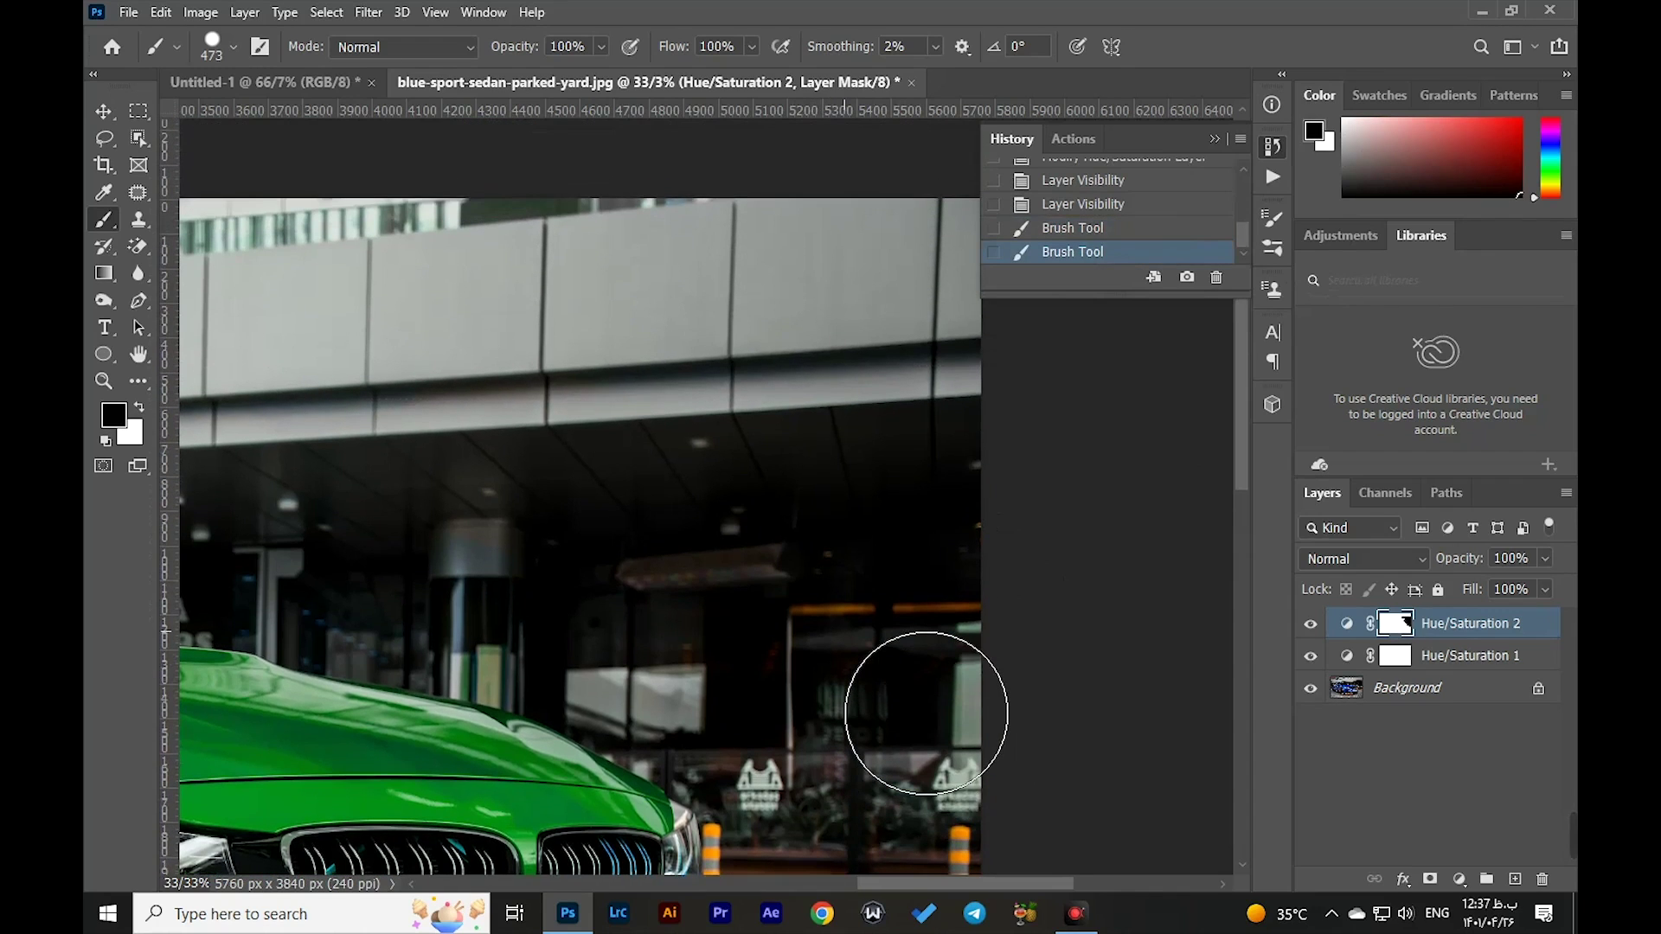
{"action": "scroll", "coordinate": [925, 713], "scroll_direction": "down", "scroll_amount": 2}
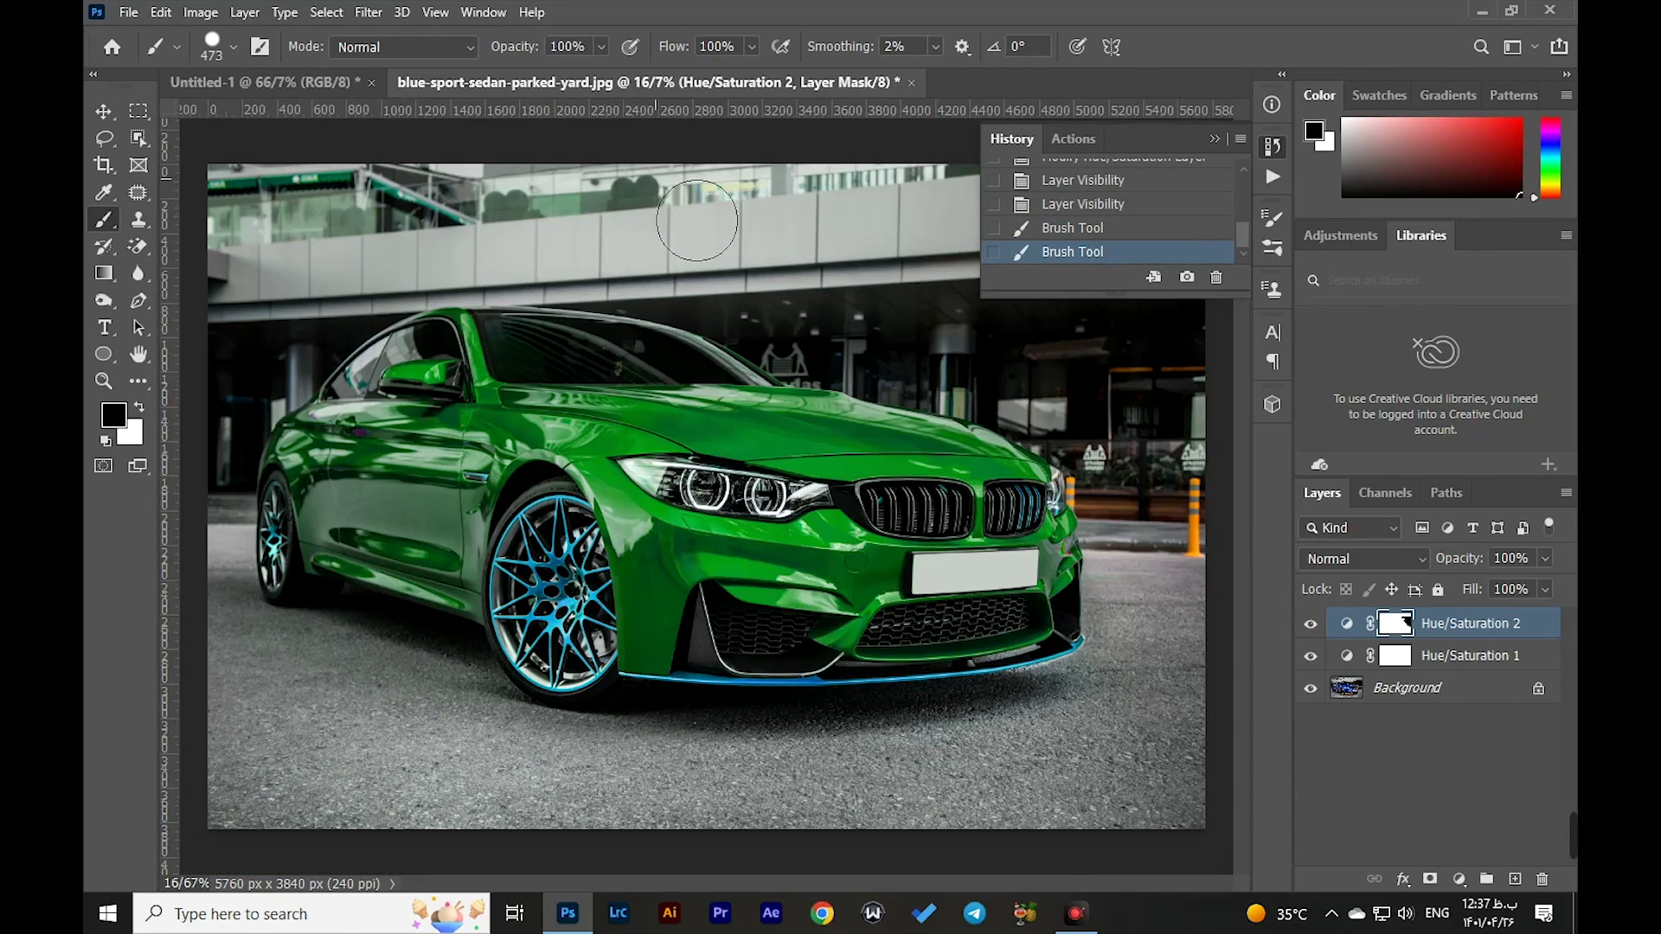
{"action": "mouse_move", "coordinate": [697, 221]}
{"action": "left_mouse_down"}
{"action": "mouse_move", "coordinate": [314, 213]}
{"action": "mouse_move", "coordinate": [478, 240]}
{"action": "mouse_move", "coordinate": [216, 238]}
{"action": "mouse_move", "coordinate": [293, 229]}
{"action": "mouse_move", "coordinate": [236, 269]}
{"action": "left_mouse_up"}
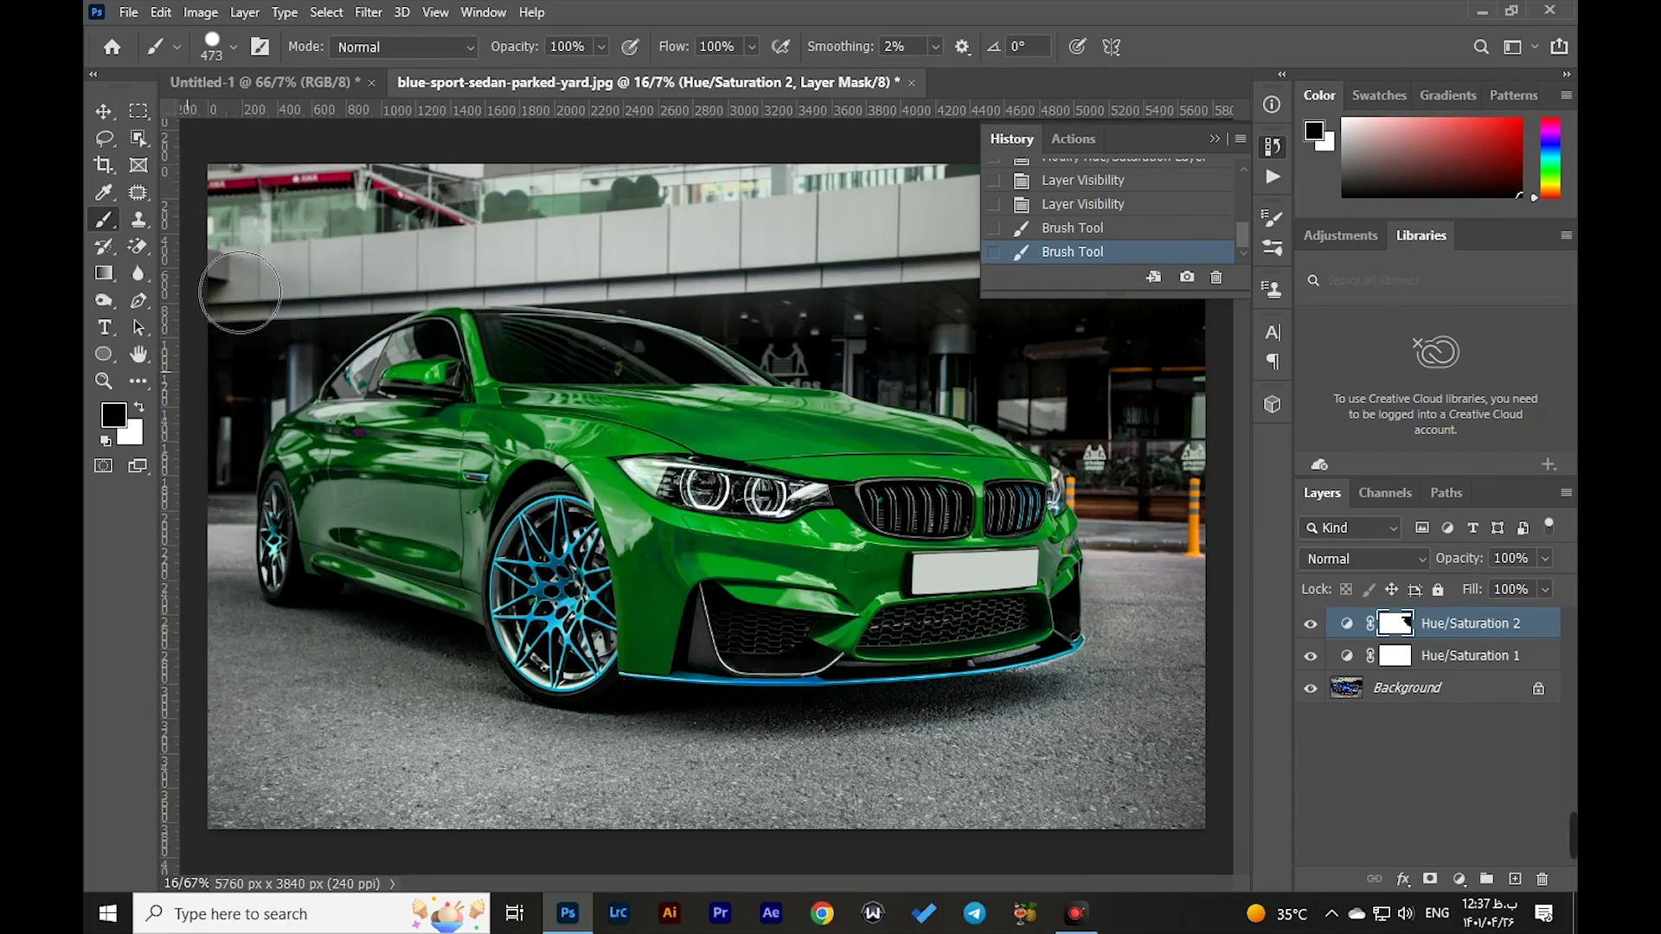
{"action": "left_click", "coordinate": [779, 464]}
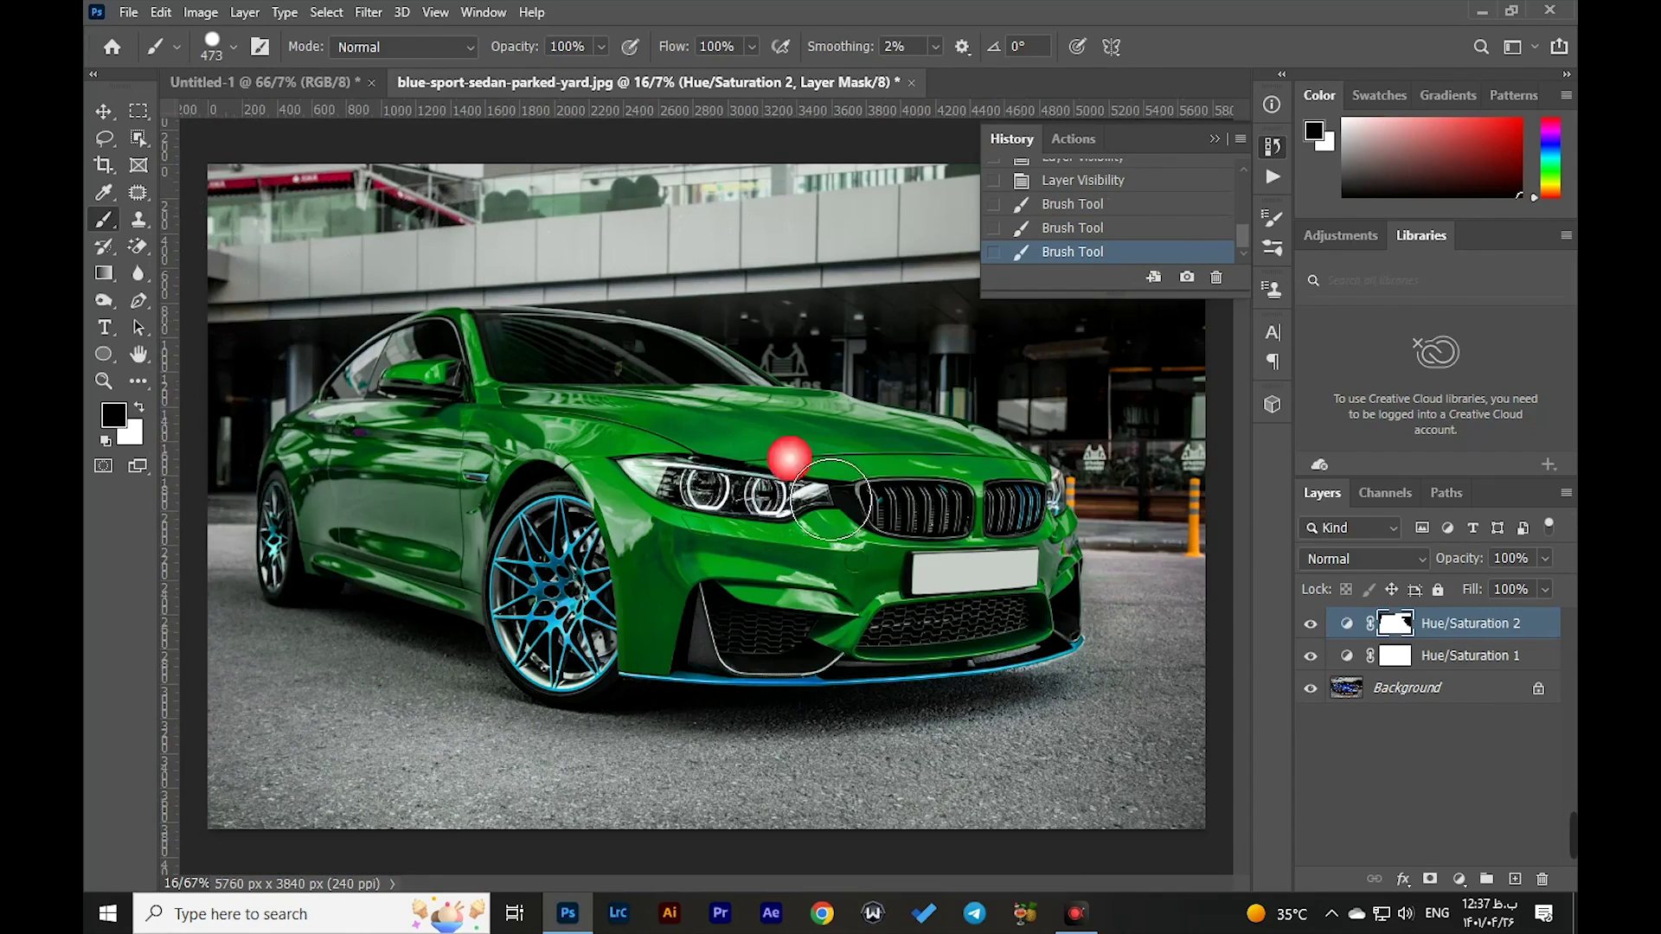
Temporarily hide Hue/Saturation 2 and paint black on the Hue/Saturation 1 mask over the building's upper glass and facade above the car
{"action": "left_click", "coordinate": [1311, 625]}
{"action": "left_click", "coordinate": [1314, 660]}
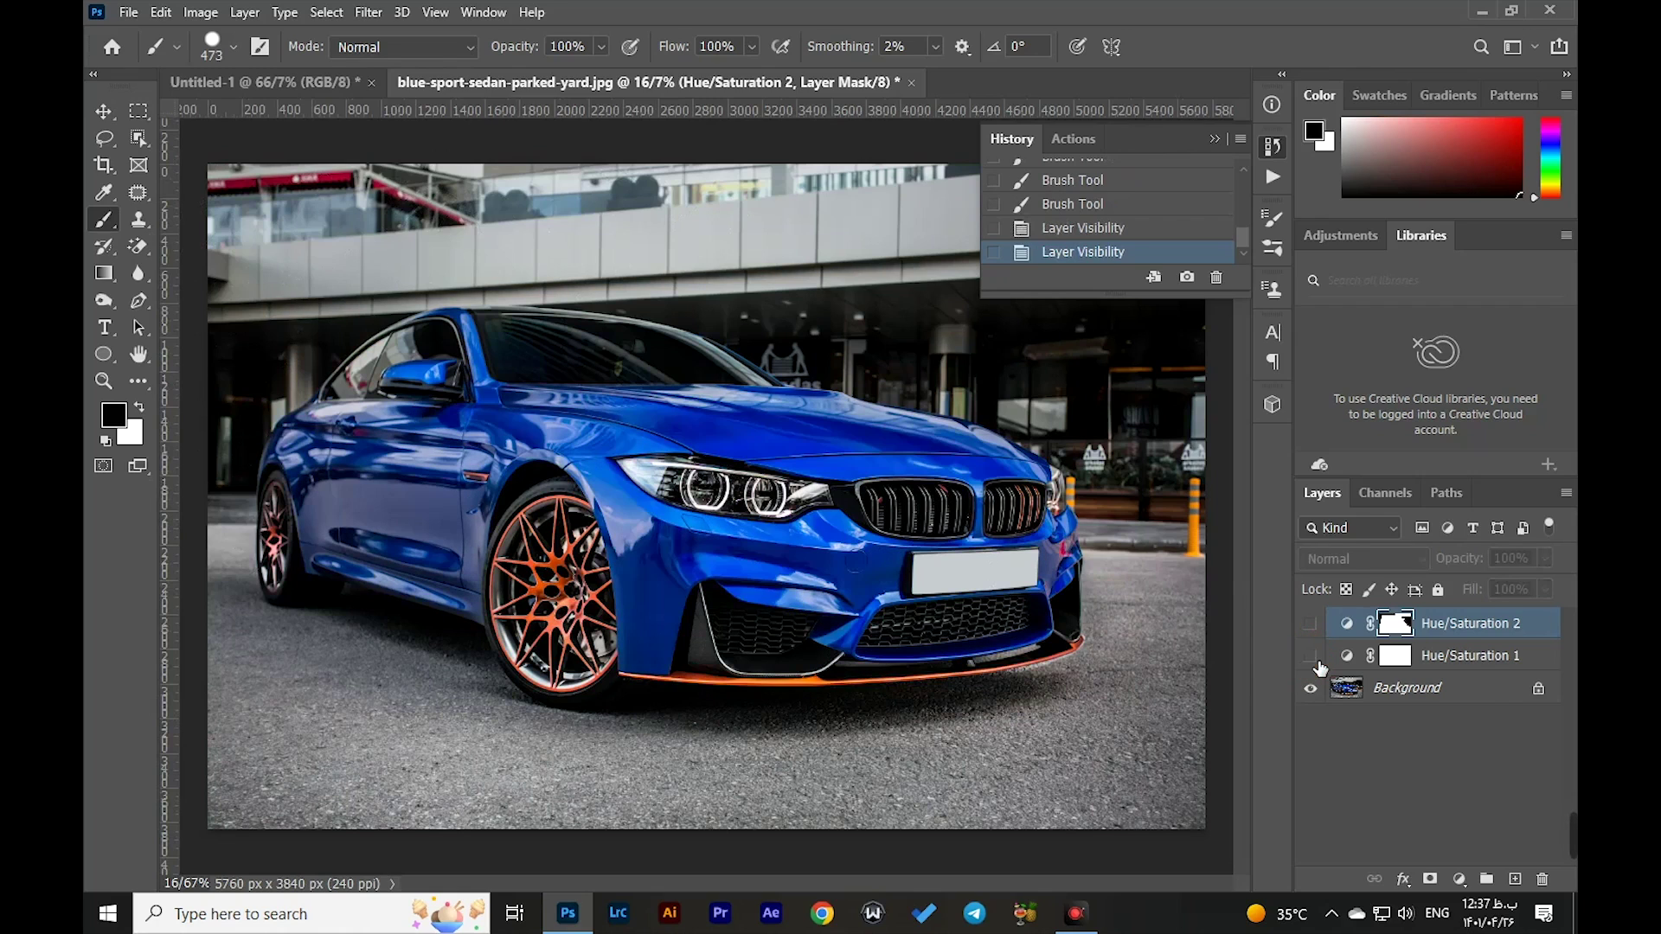
{"action": "left_click", "coordinate": [1315, 660]}
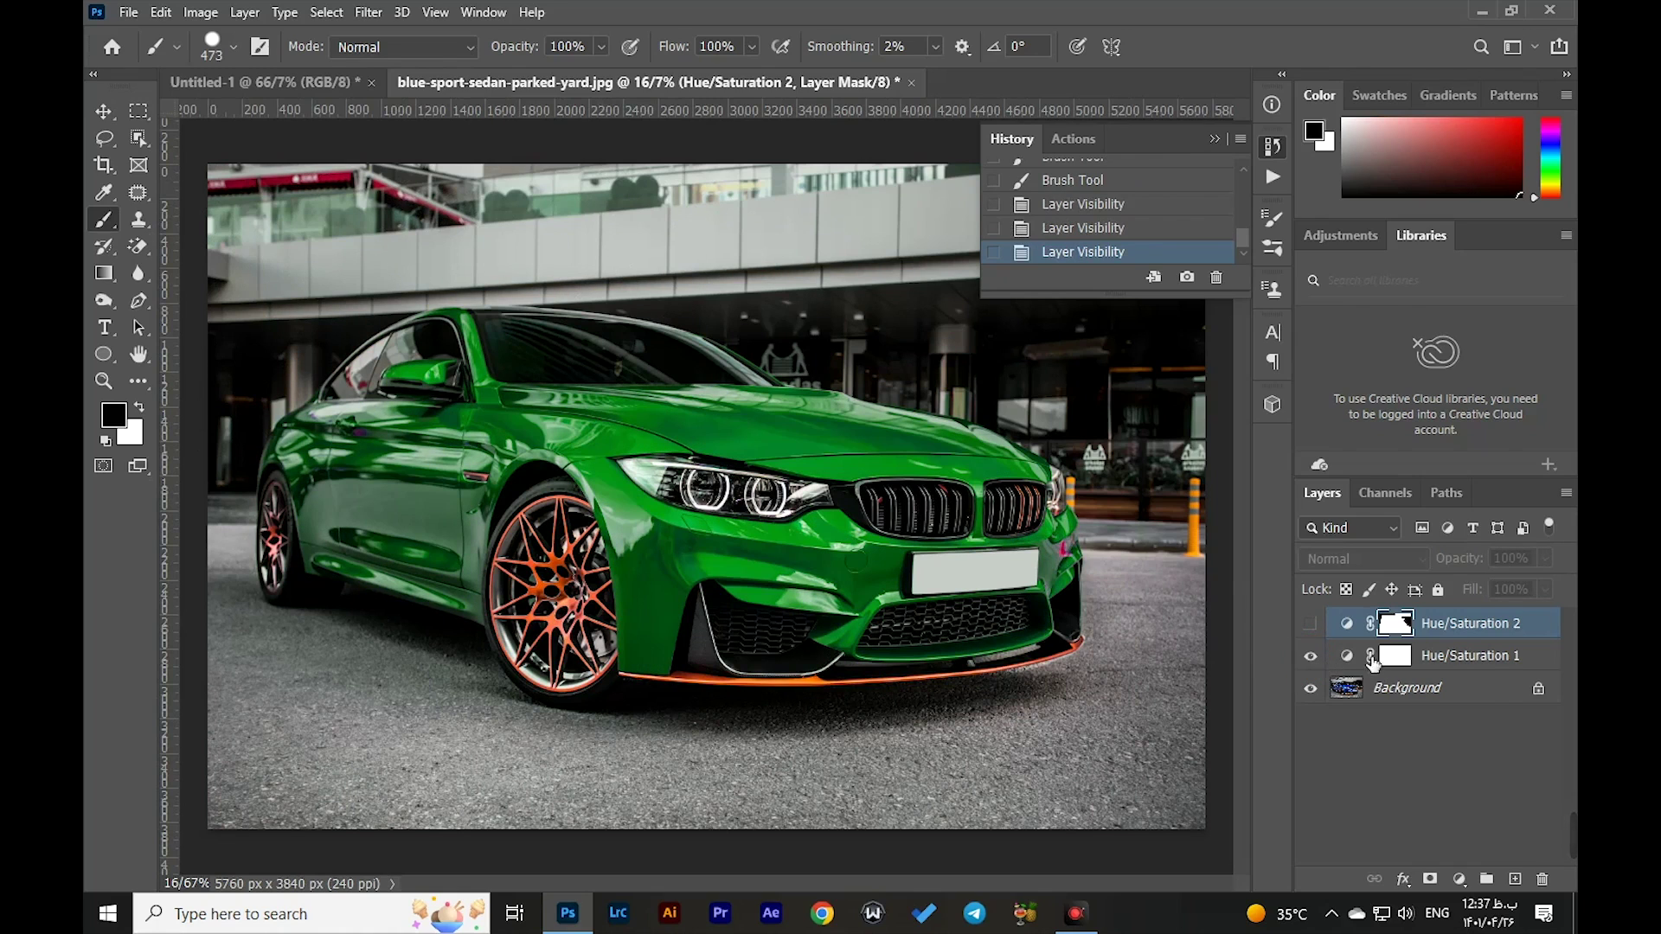
{"action": "left_click", "coordinate": [1394, 659]}
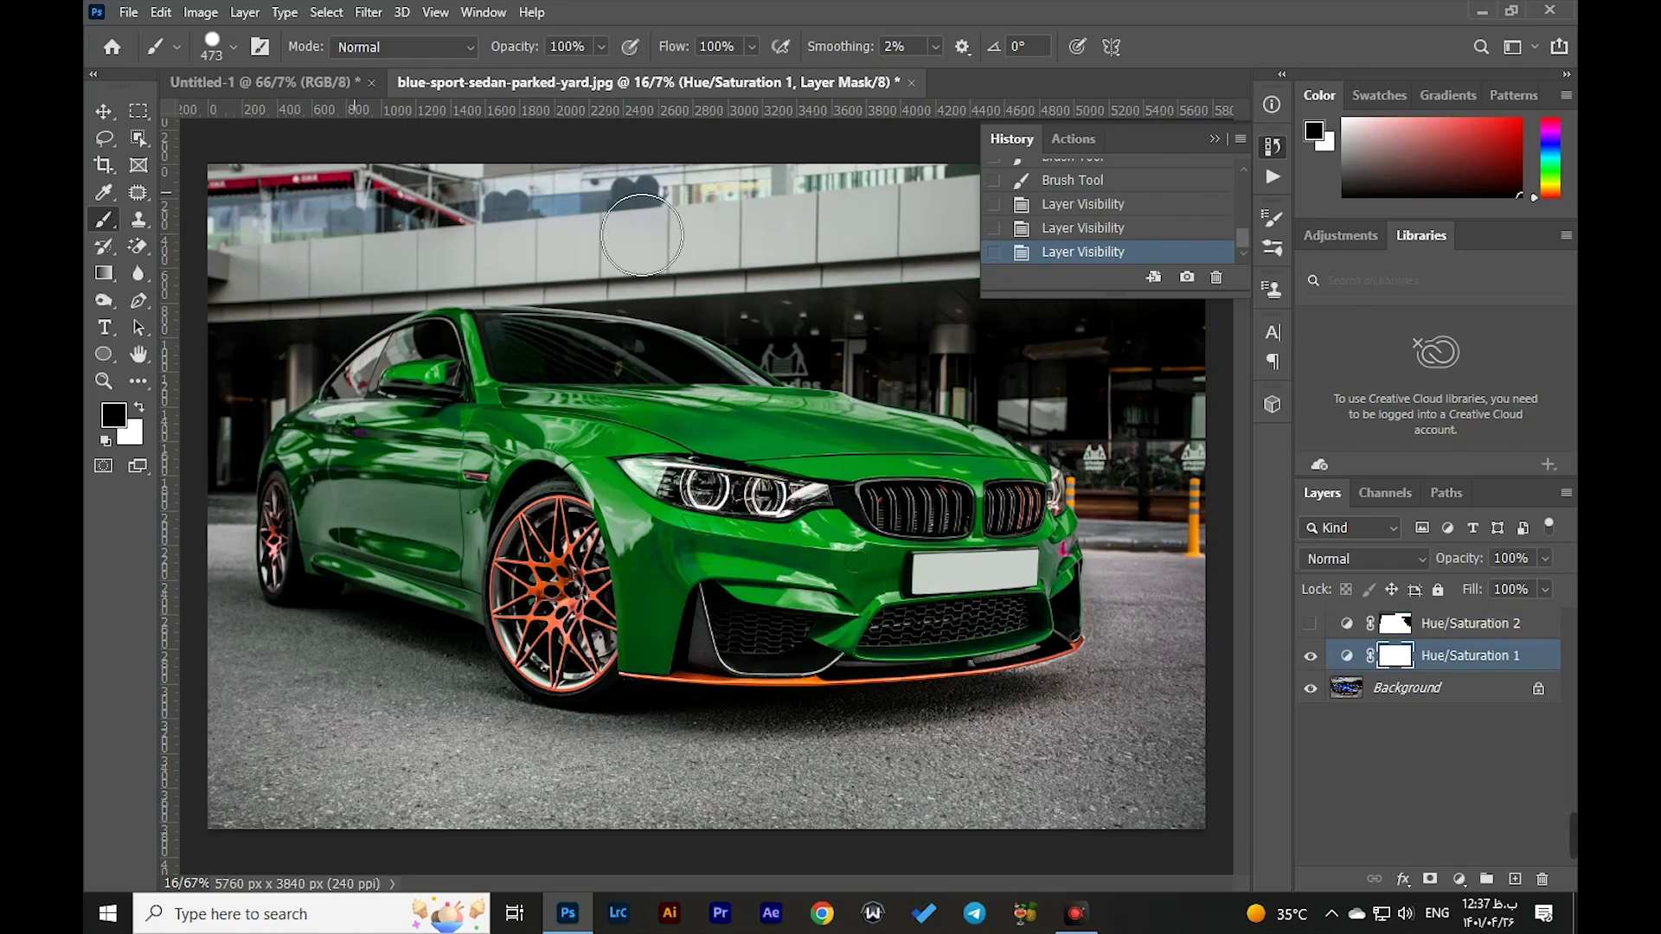
{"action": "mouse_move", "coordinate": [213, 292]}
{"action": "left_mouse_down"}
{"action": "mouse_move", "coordinate": [718, 229]}
{"action": "mouse_move", "coordinate": [899, 245]}
{"action": "mouse_move", "coordinate": [1008, 183]}
{"action": "left_mouse_up"}
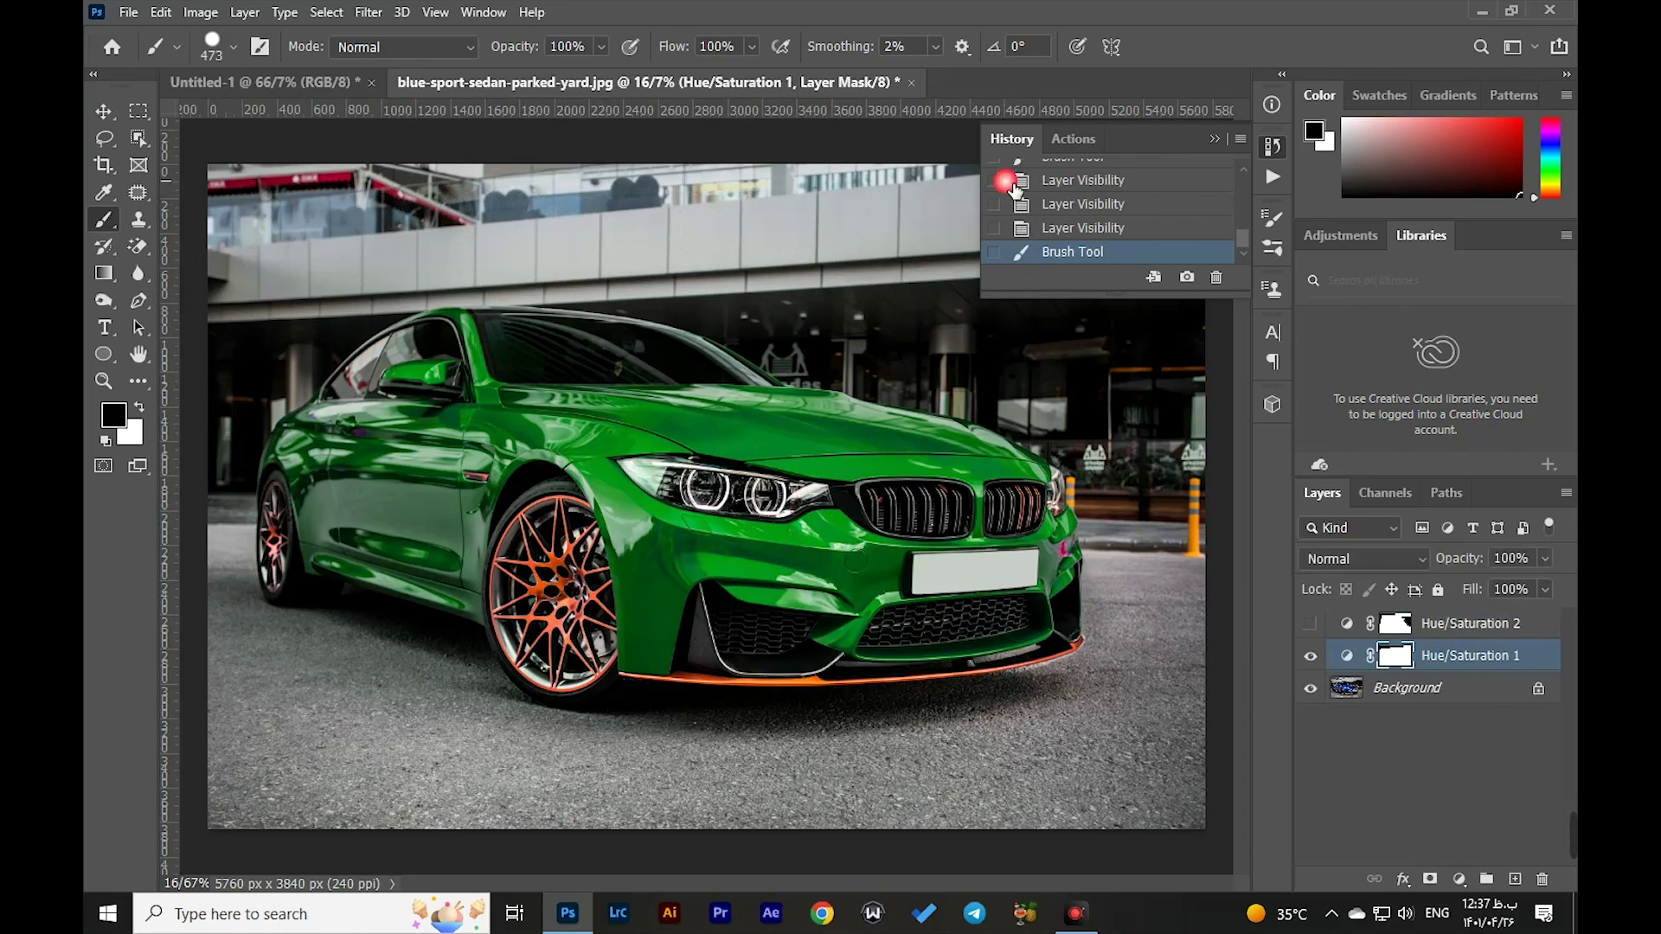
{"action": "left_click", "coordinate": [1214, 140]}
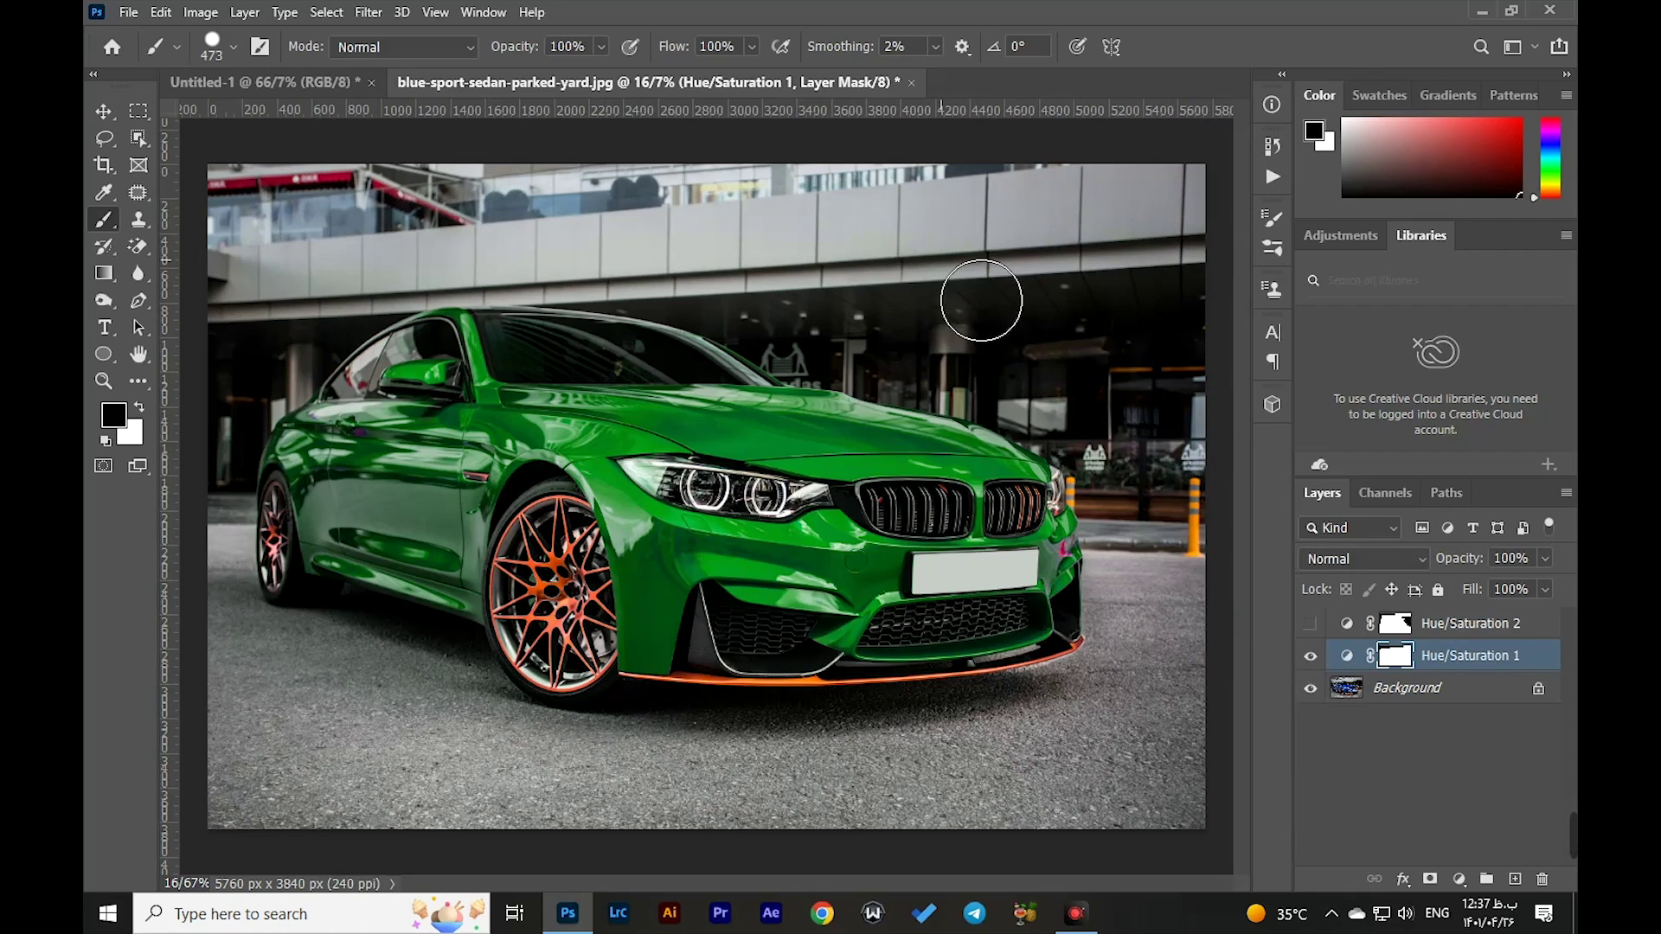
{"action": "left_click", "coordinate": [1311, 625]}
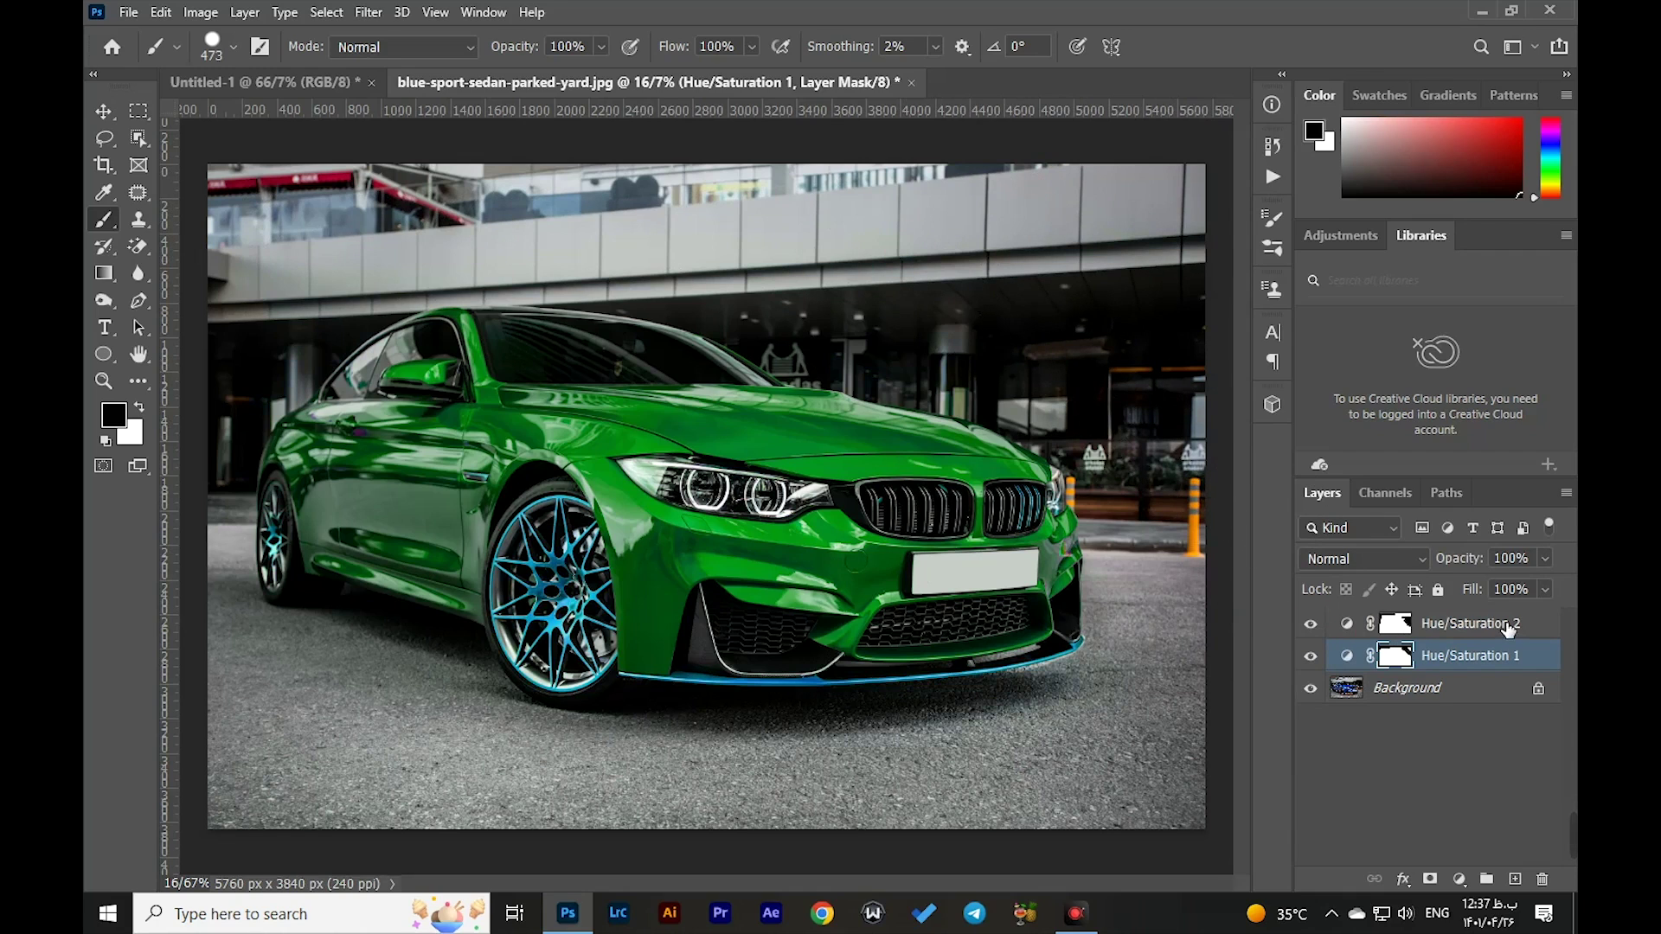
Group the Hue/Saturation 1 and Hue/Saturation 2 adjustment layers together
{"action": "left_click", "coordinate": [1497, 635], "text": "shift"}
{"action": "key", "text": "x"}
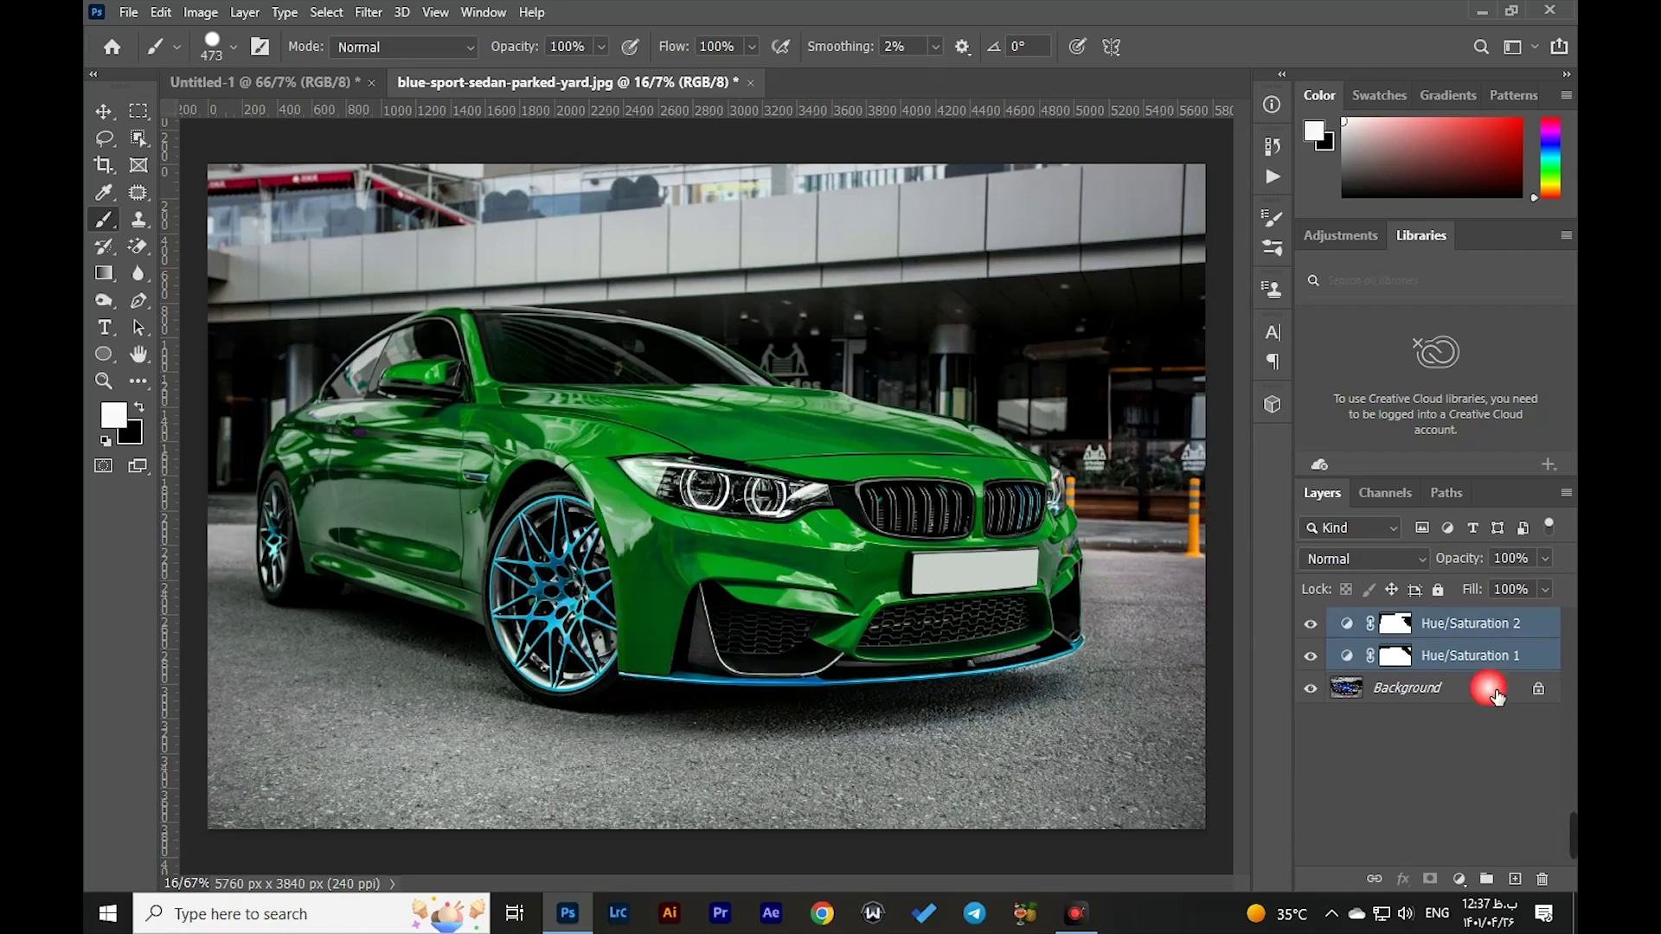
{"action": "left_click", "coordinate": [1486, 879]}
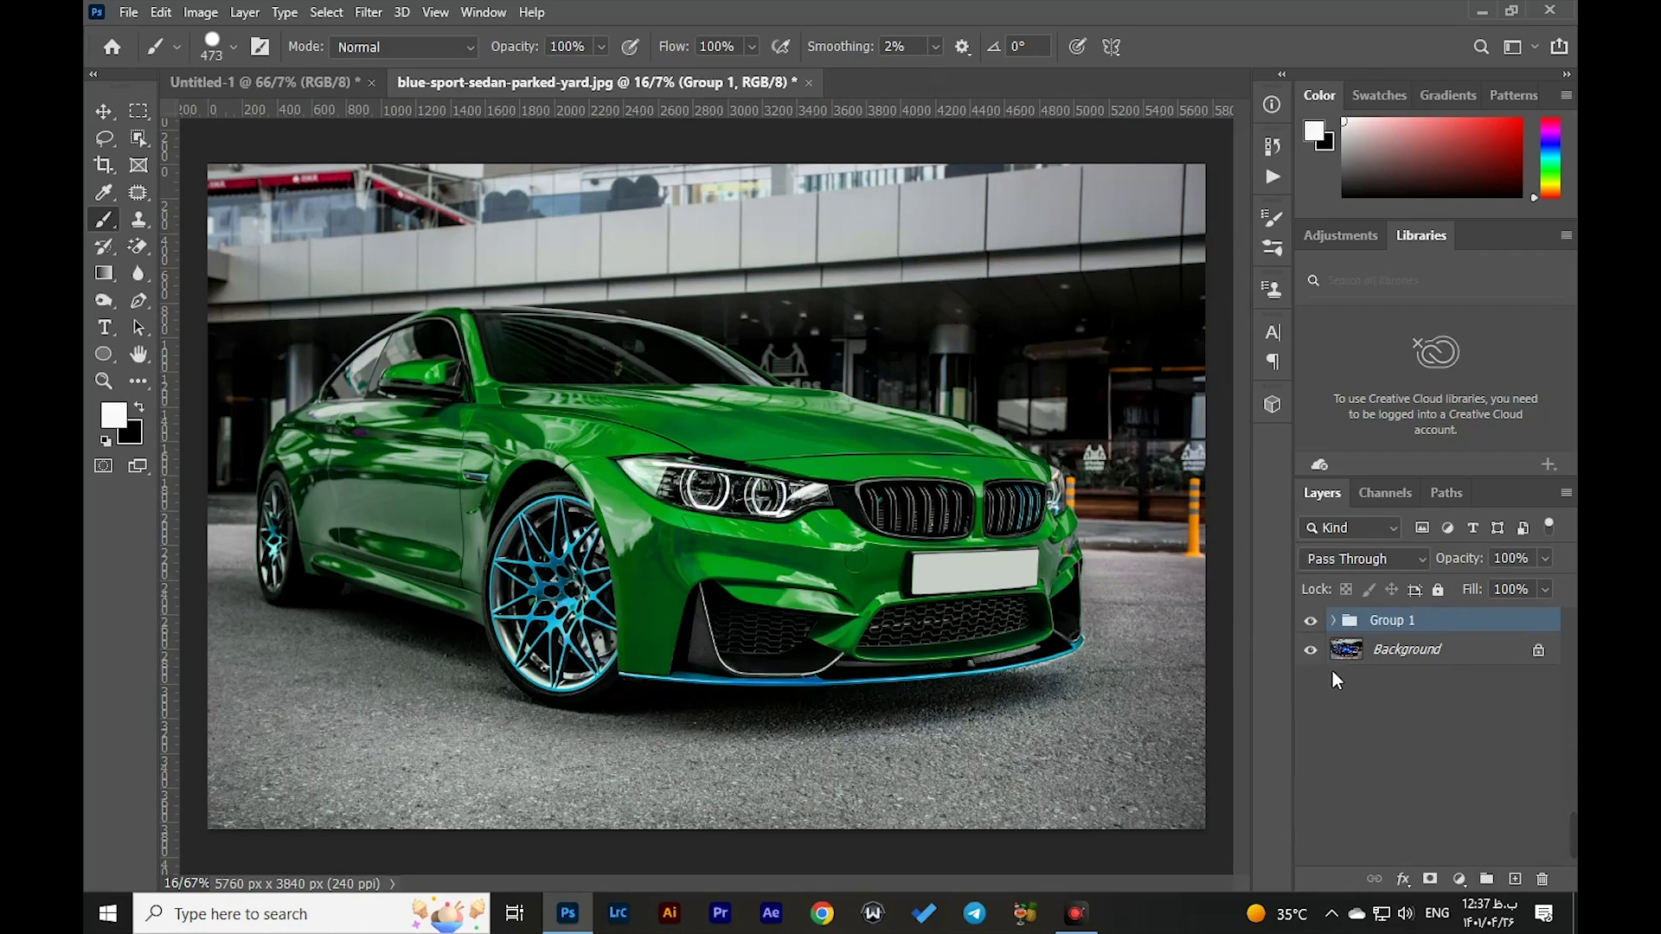
Toggle the visibility of the adjustment group to compare the car's original and recoloured versions
{"action": "left_click", "coordinate": [1312, 621]}
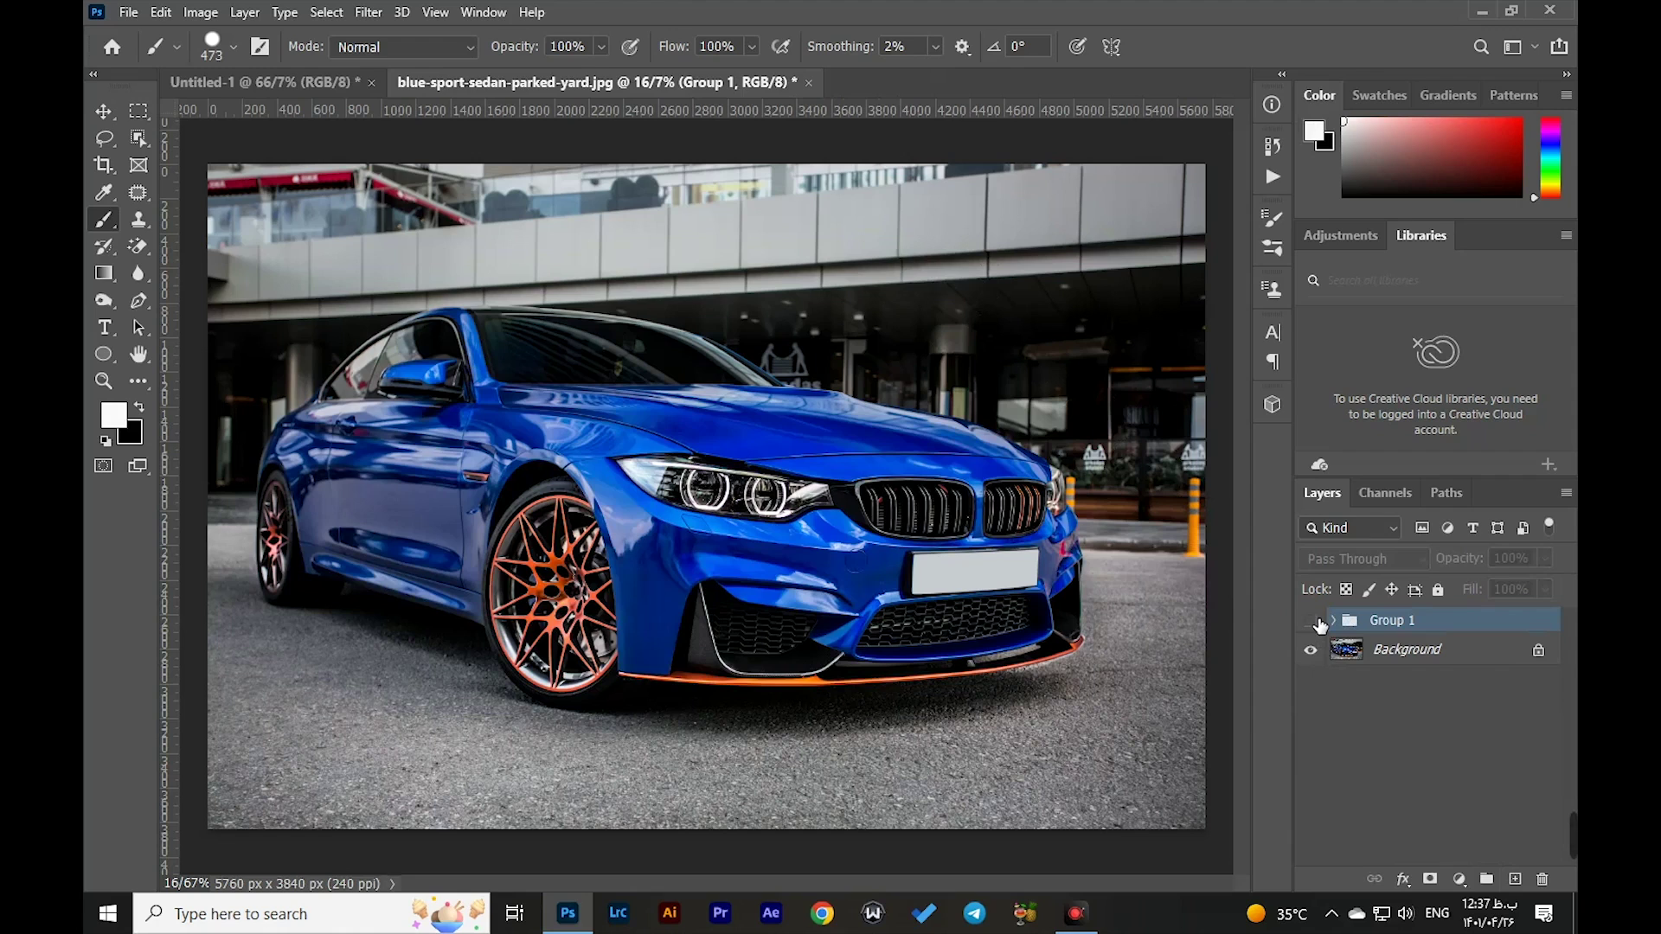
{"action": "left_click", "coordinate": [1313, 621]}
{"action": "left_click", "coordinate": [1313, 621]}
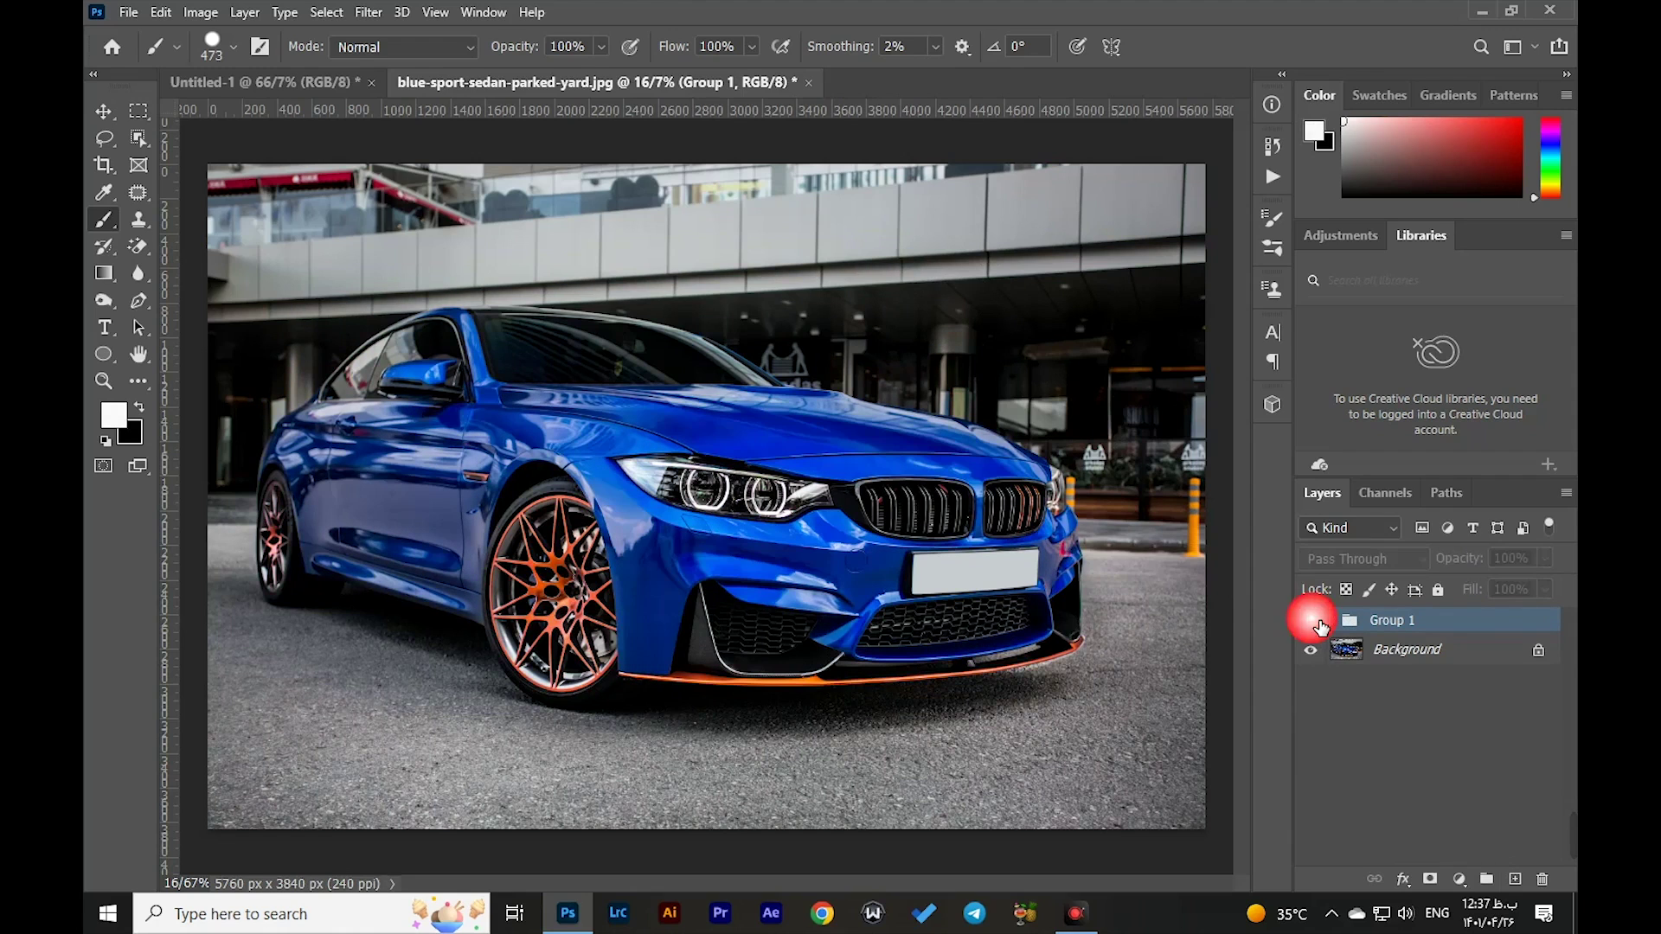
{"action": "left_click", "coordinate": [1313, 621]}
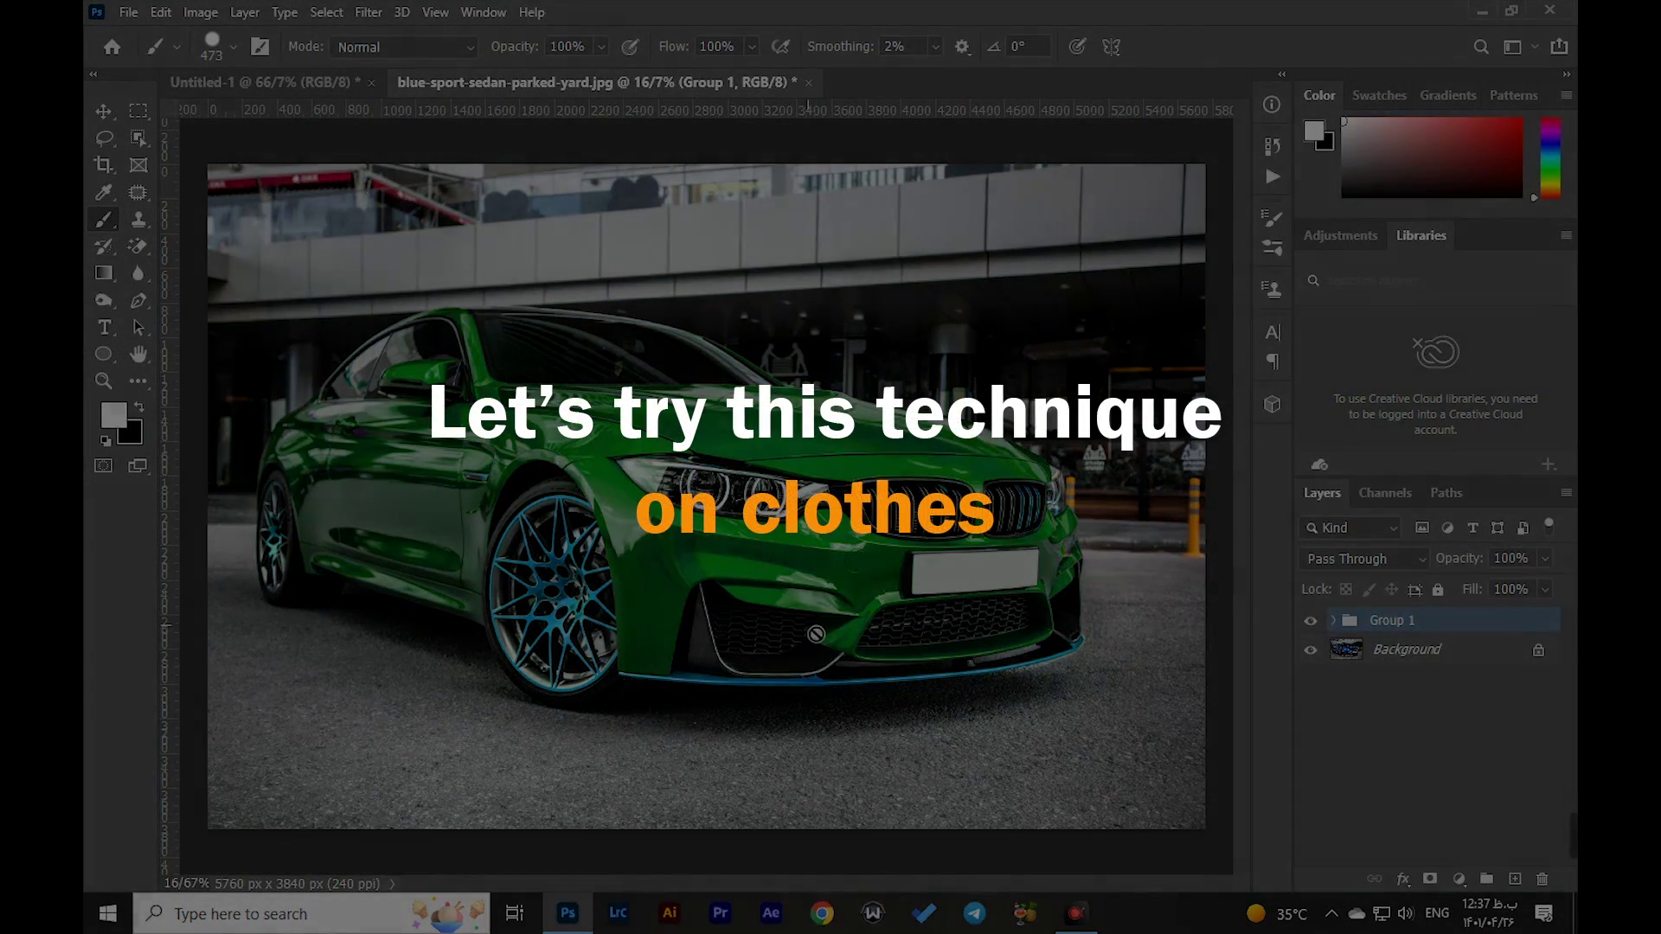
Open the photo of the woman in the purple dress from the Desktop's New folder
{"action": "left_click", "coordinate": [127, 12]}
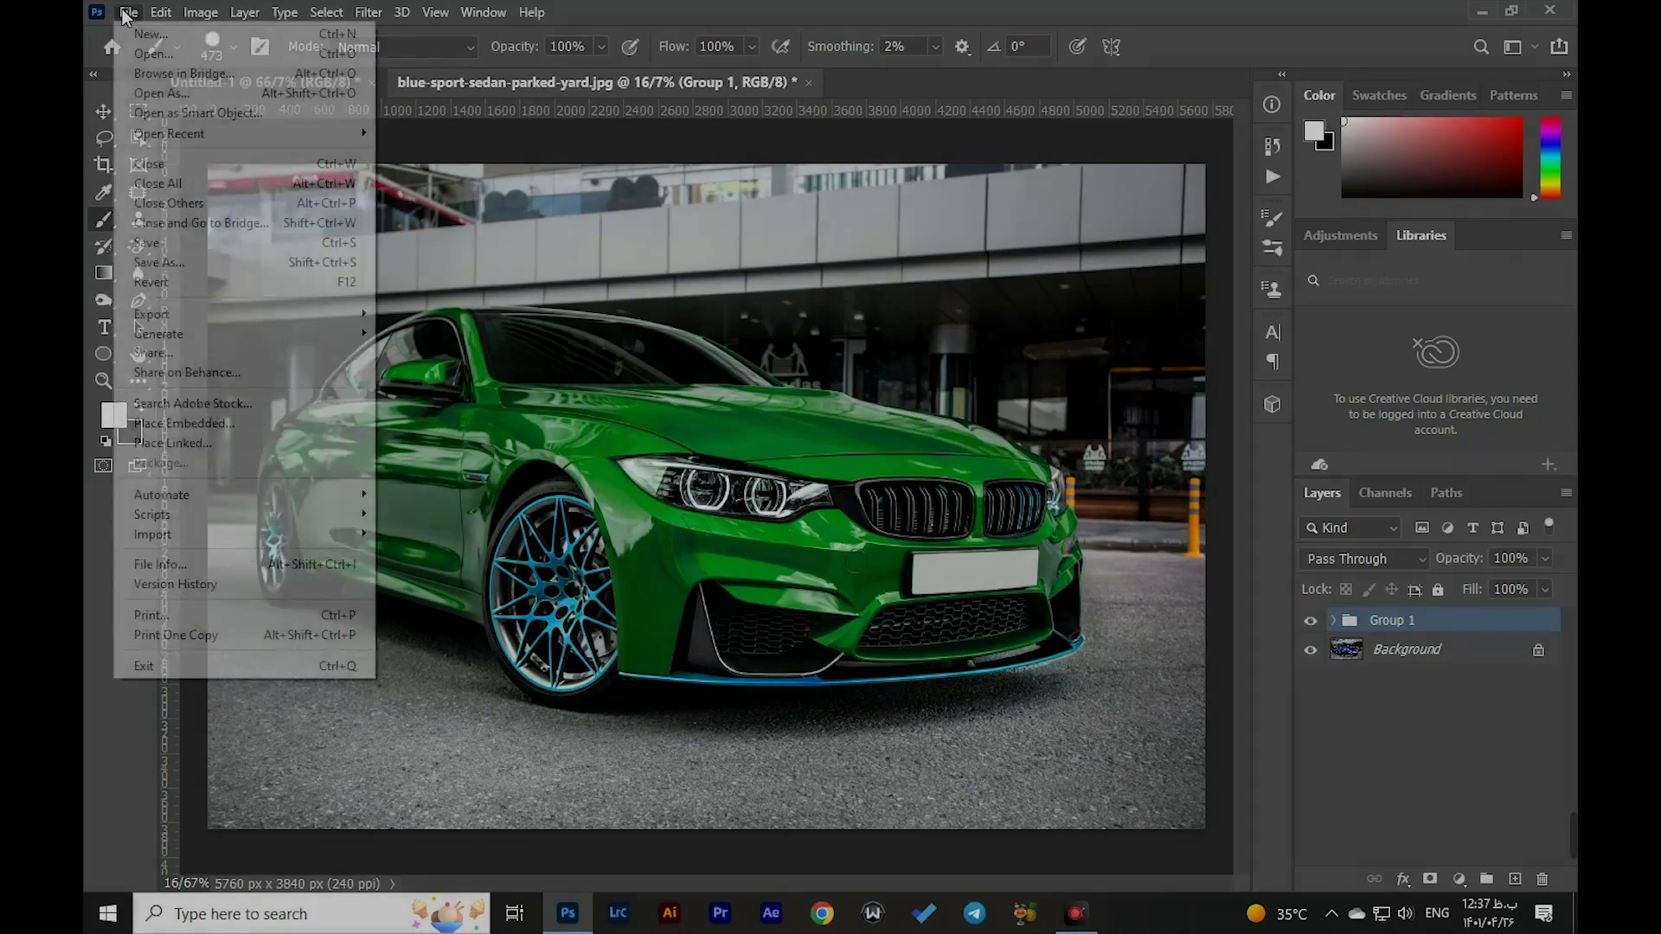
{"action": "left_click", "coordinate": [147, 53]}
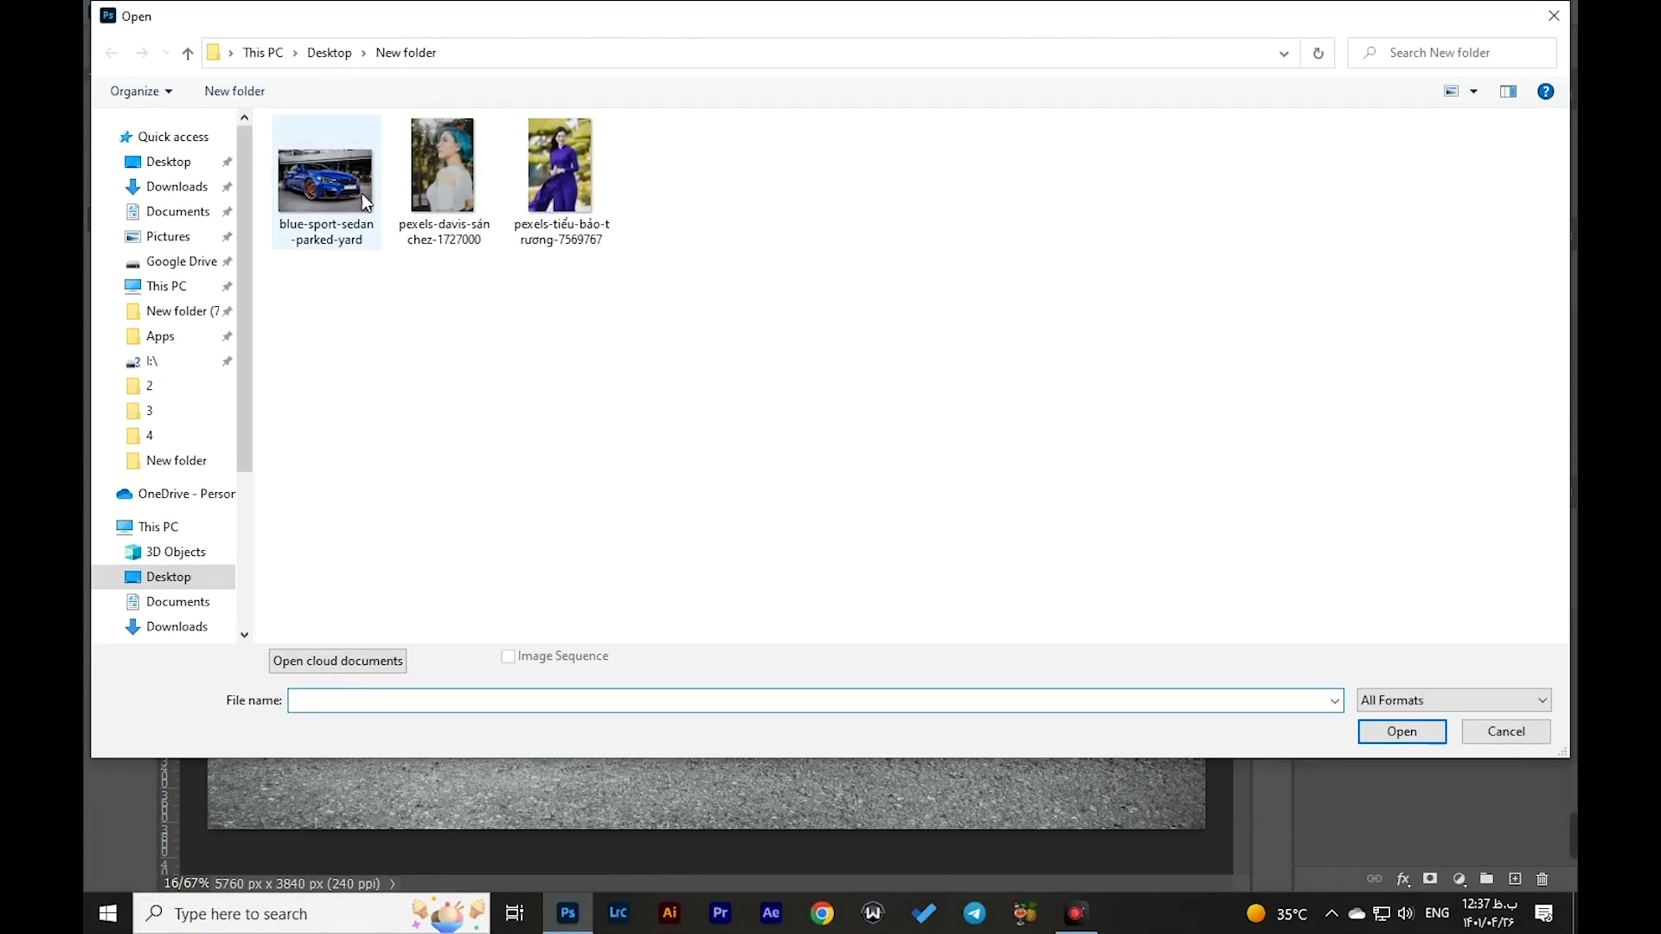
{"action": "left_click", "coordinate": [576, 201]}
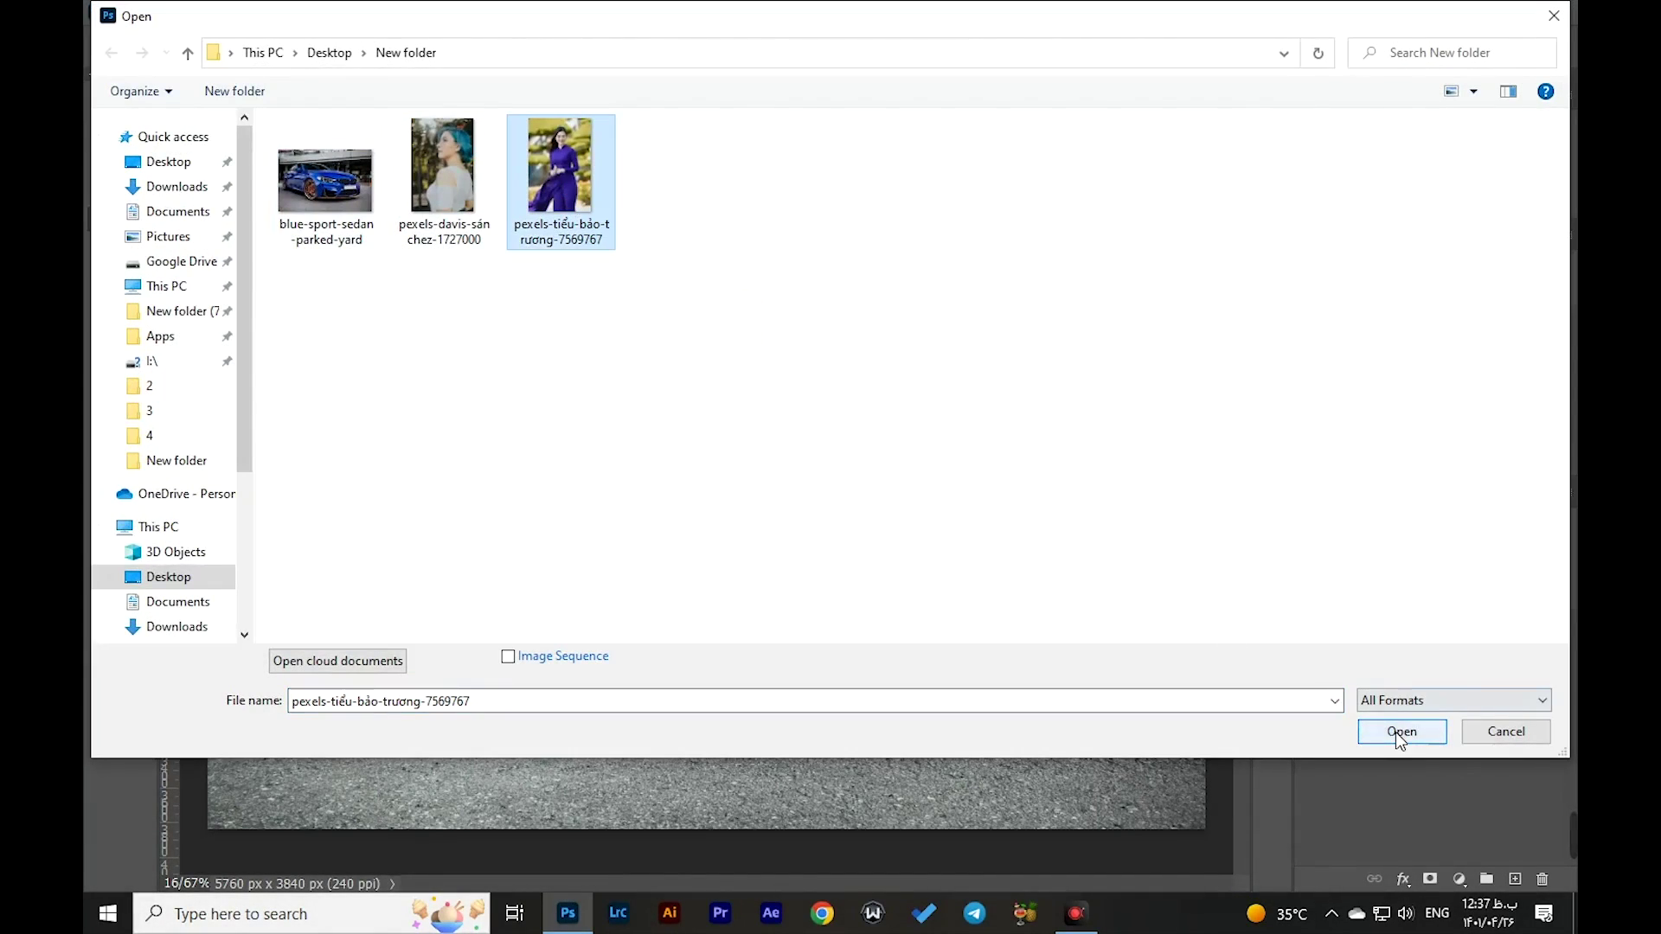
{"action": "left_click", "coordinate": [1396, 733]}
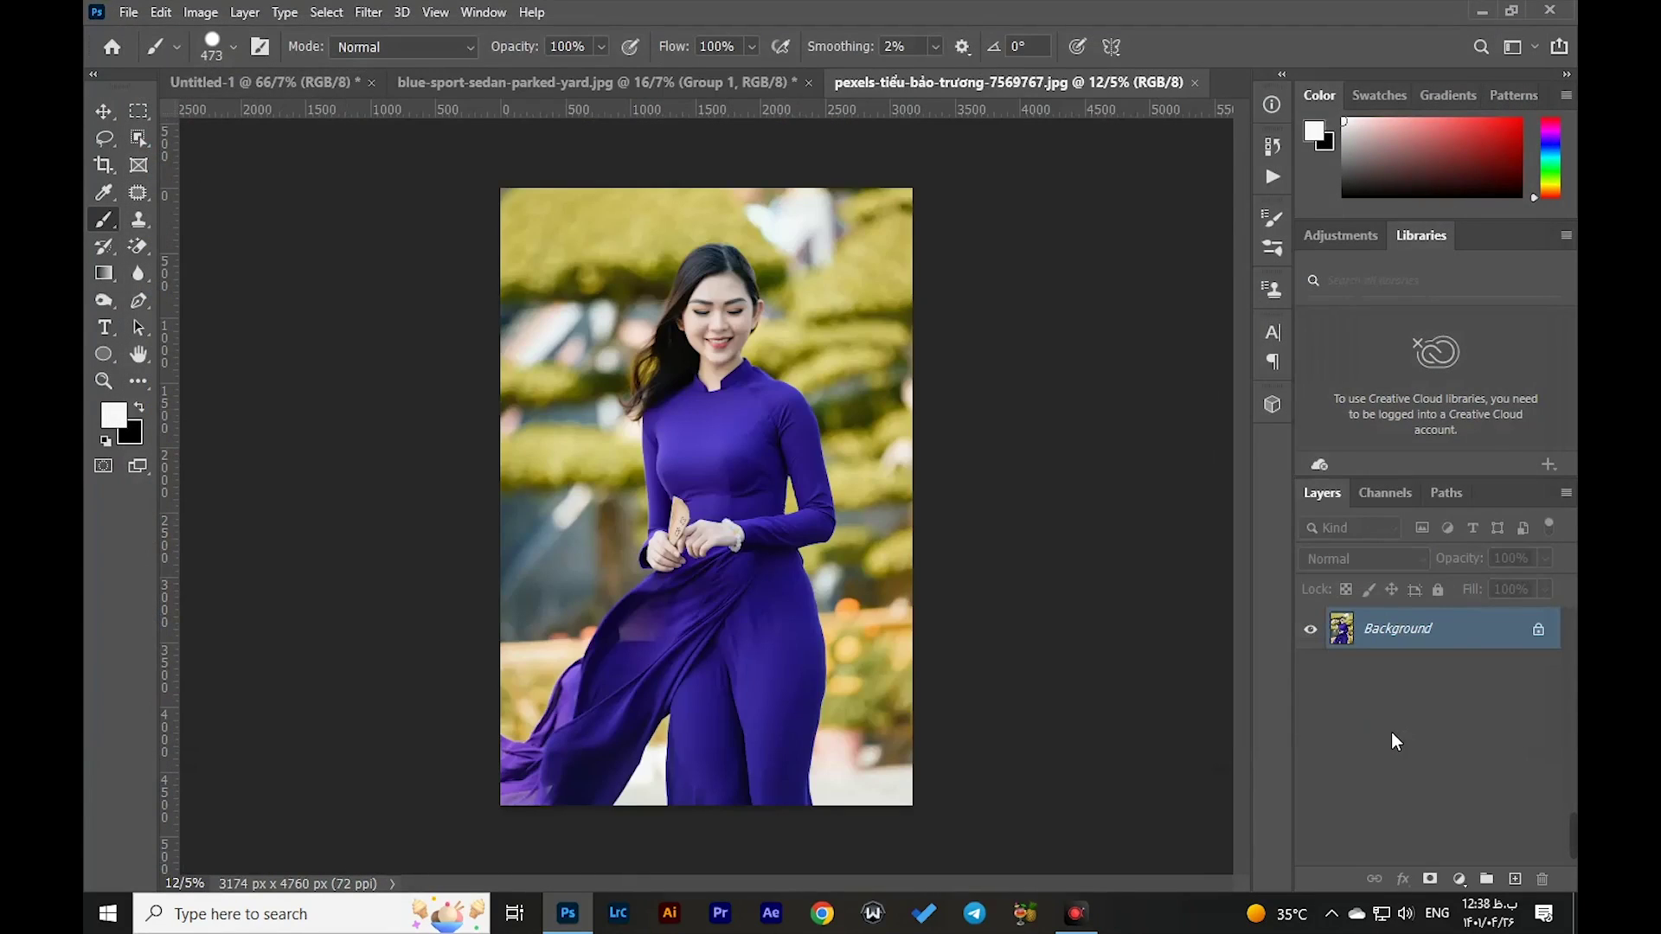
Add a Hue/Saturation adjustment layer above the dress photo and move its settings clear of the woman
{"action": "left_click", "coordinate": [1459, 879]}
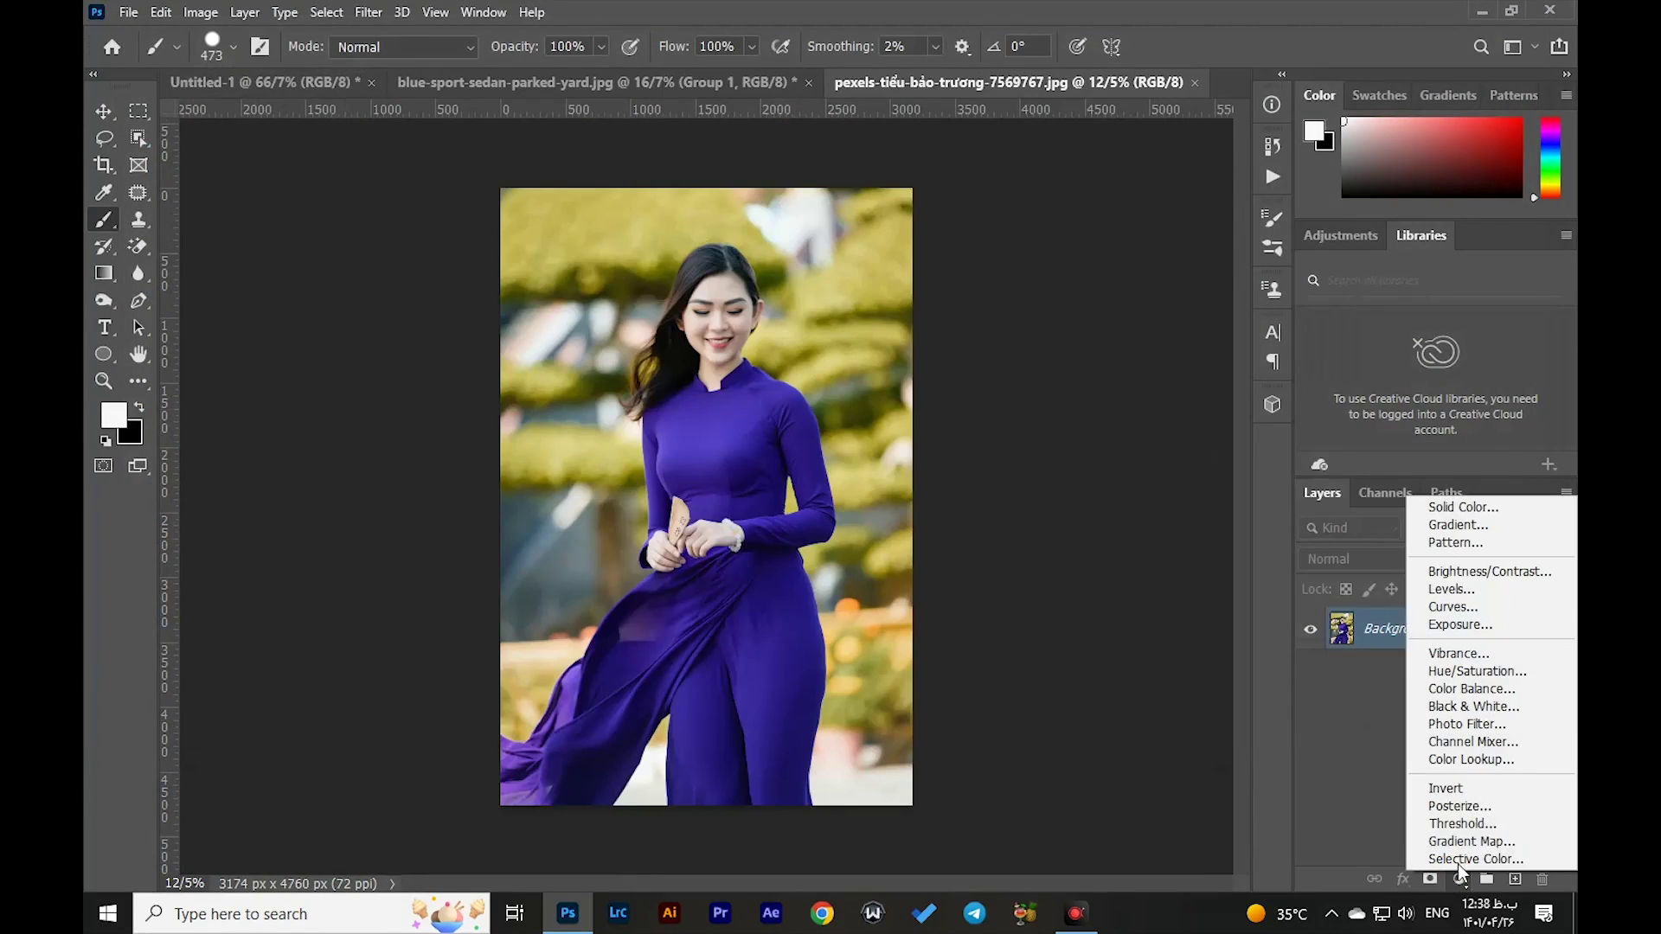
{"action": "left_click", "coordinate": [1462, 673]}
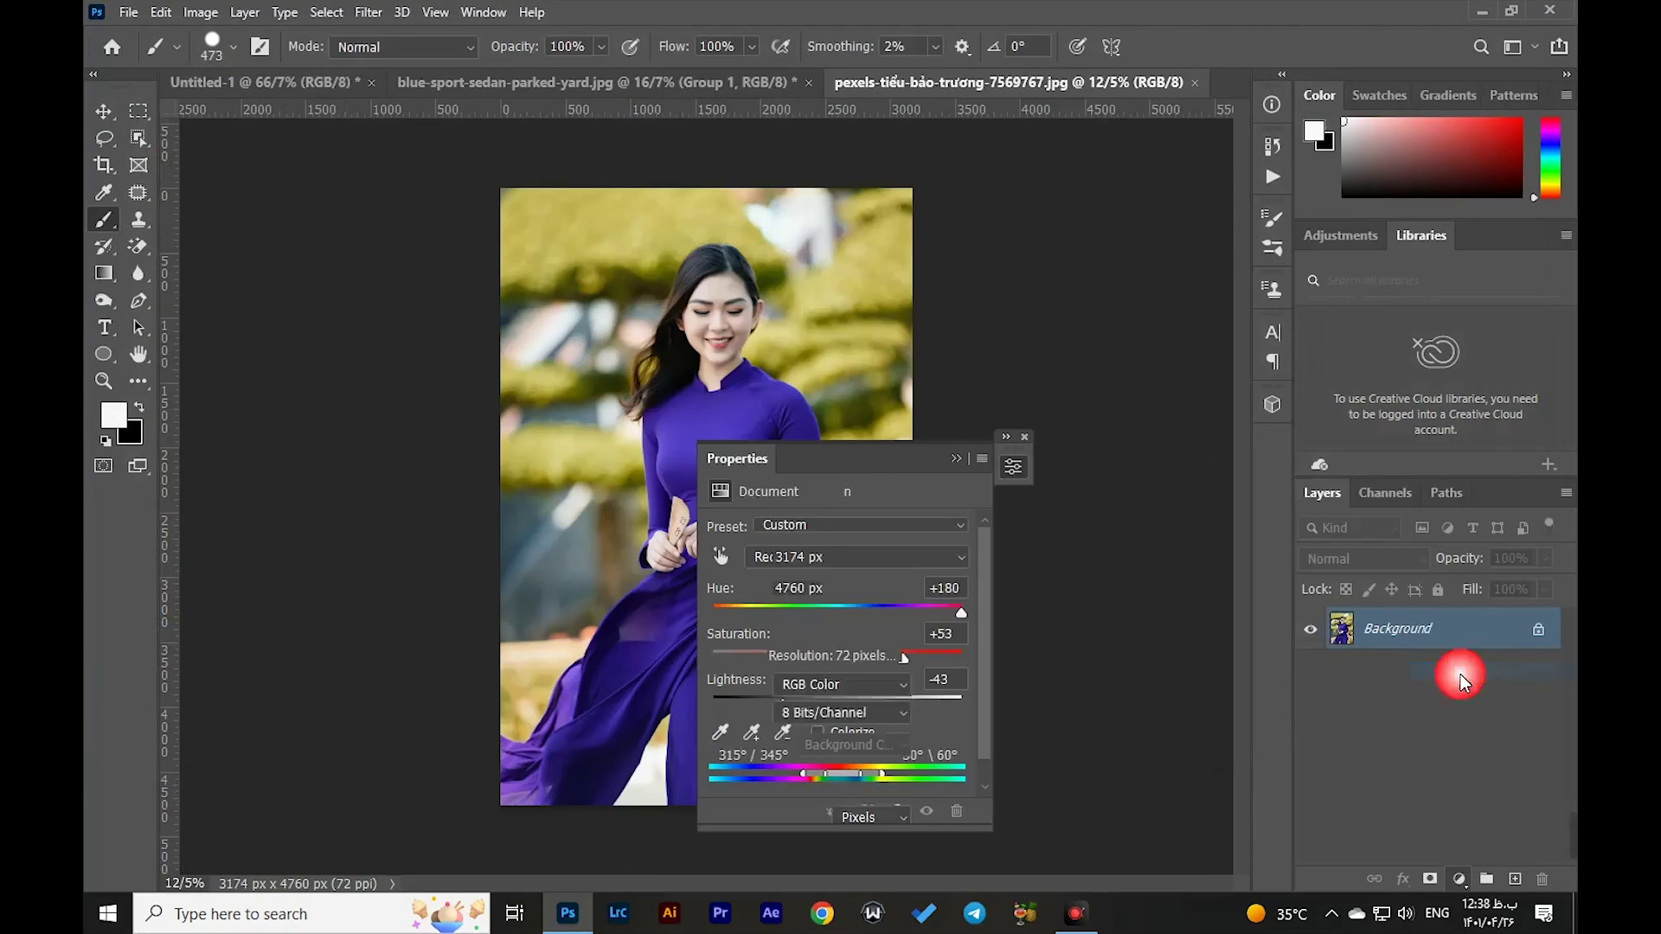
{"action": "left_click_drag", "start_coordinate": [908, 463], "coordinate": [1147, 459]}
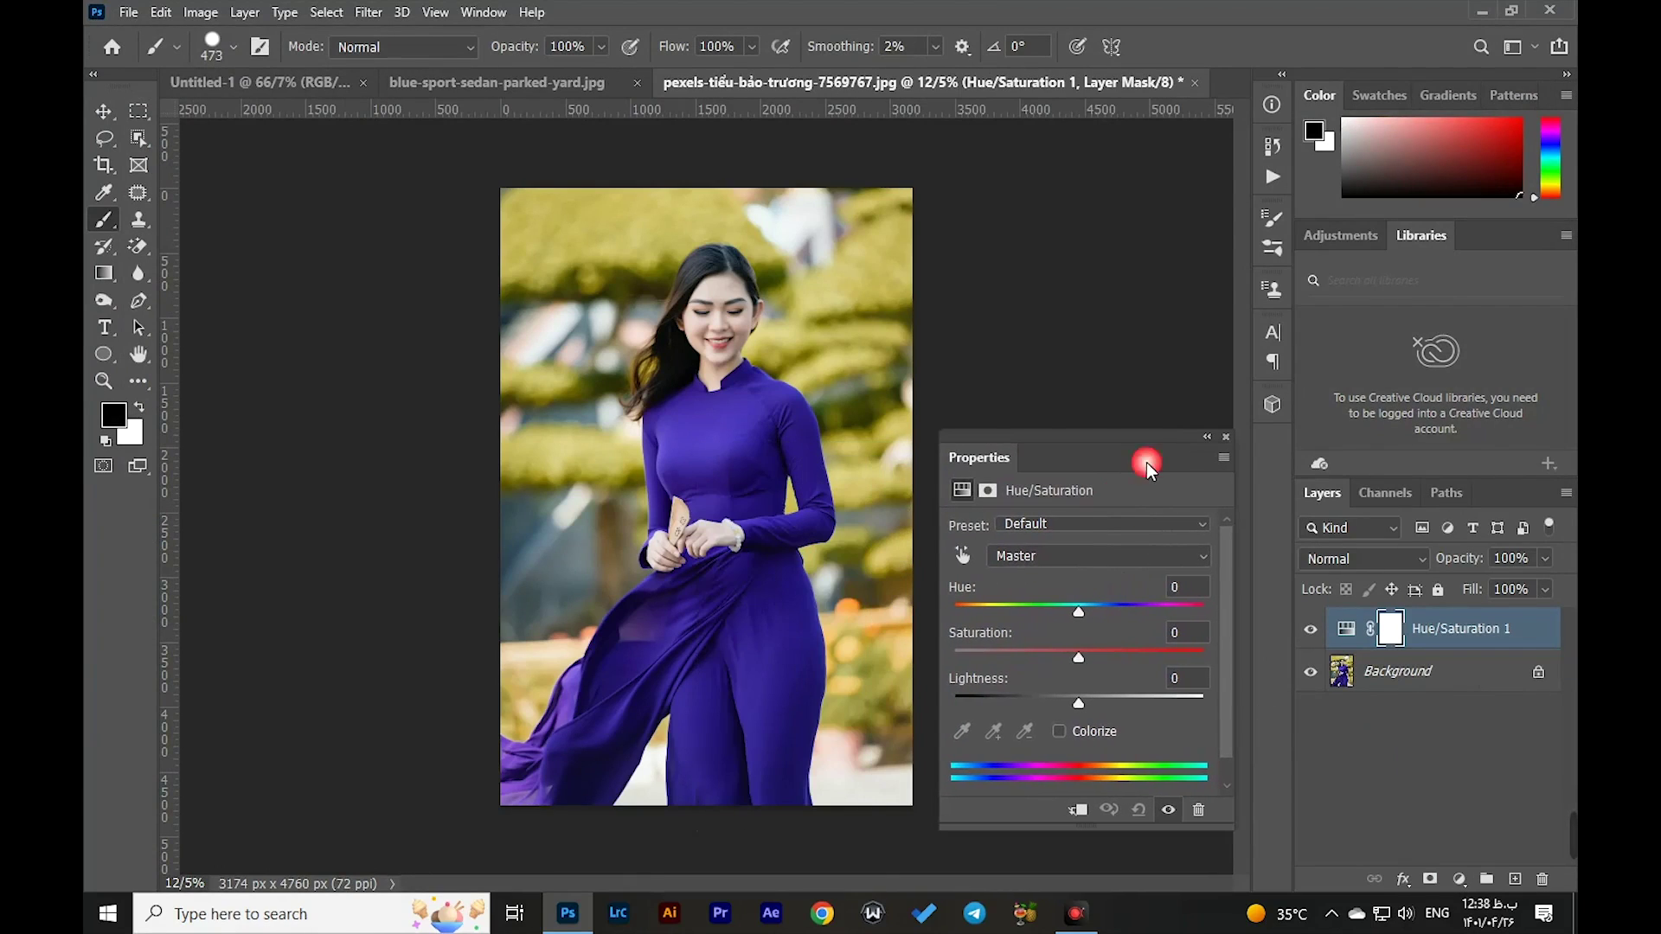
Target the Blues by sampling the dress's bodice, and add the lighter tones of the flowing skirt to the colour range
{"action": "left_click", "coordinate": [962, 554]}
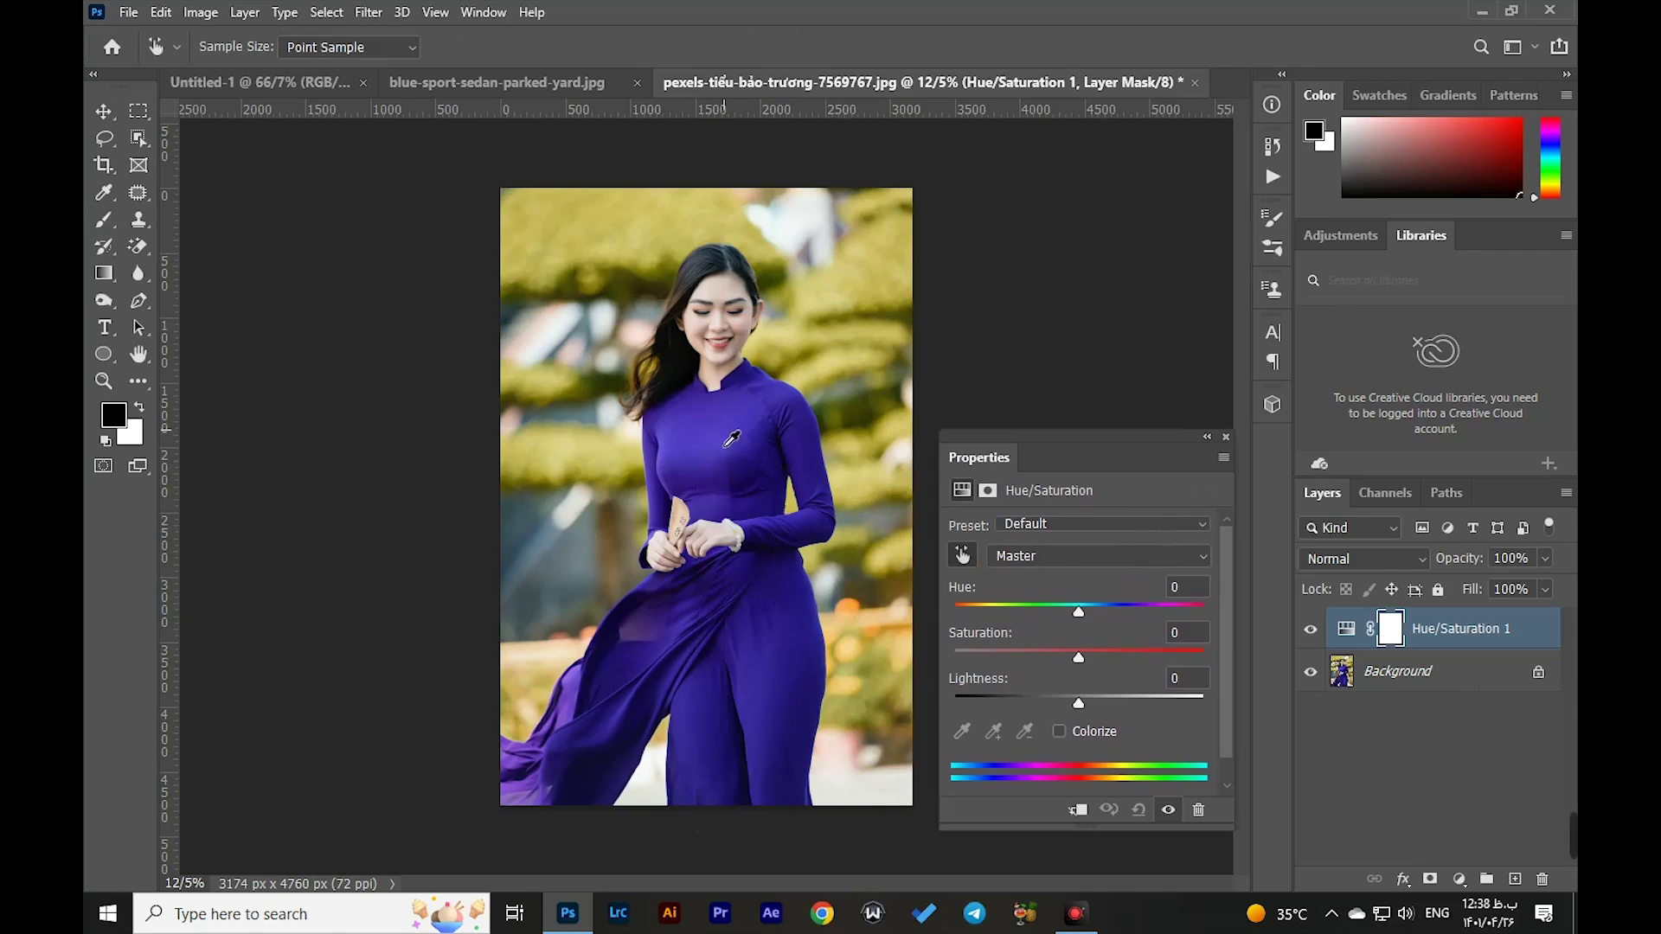
{"action": "left_click", "coordinate": [704, 441]}
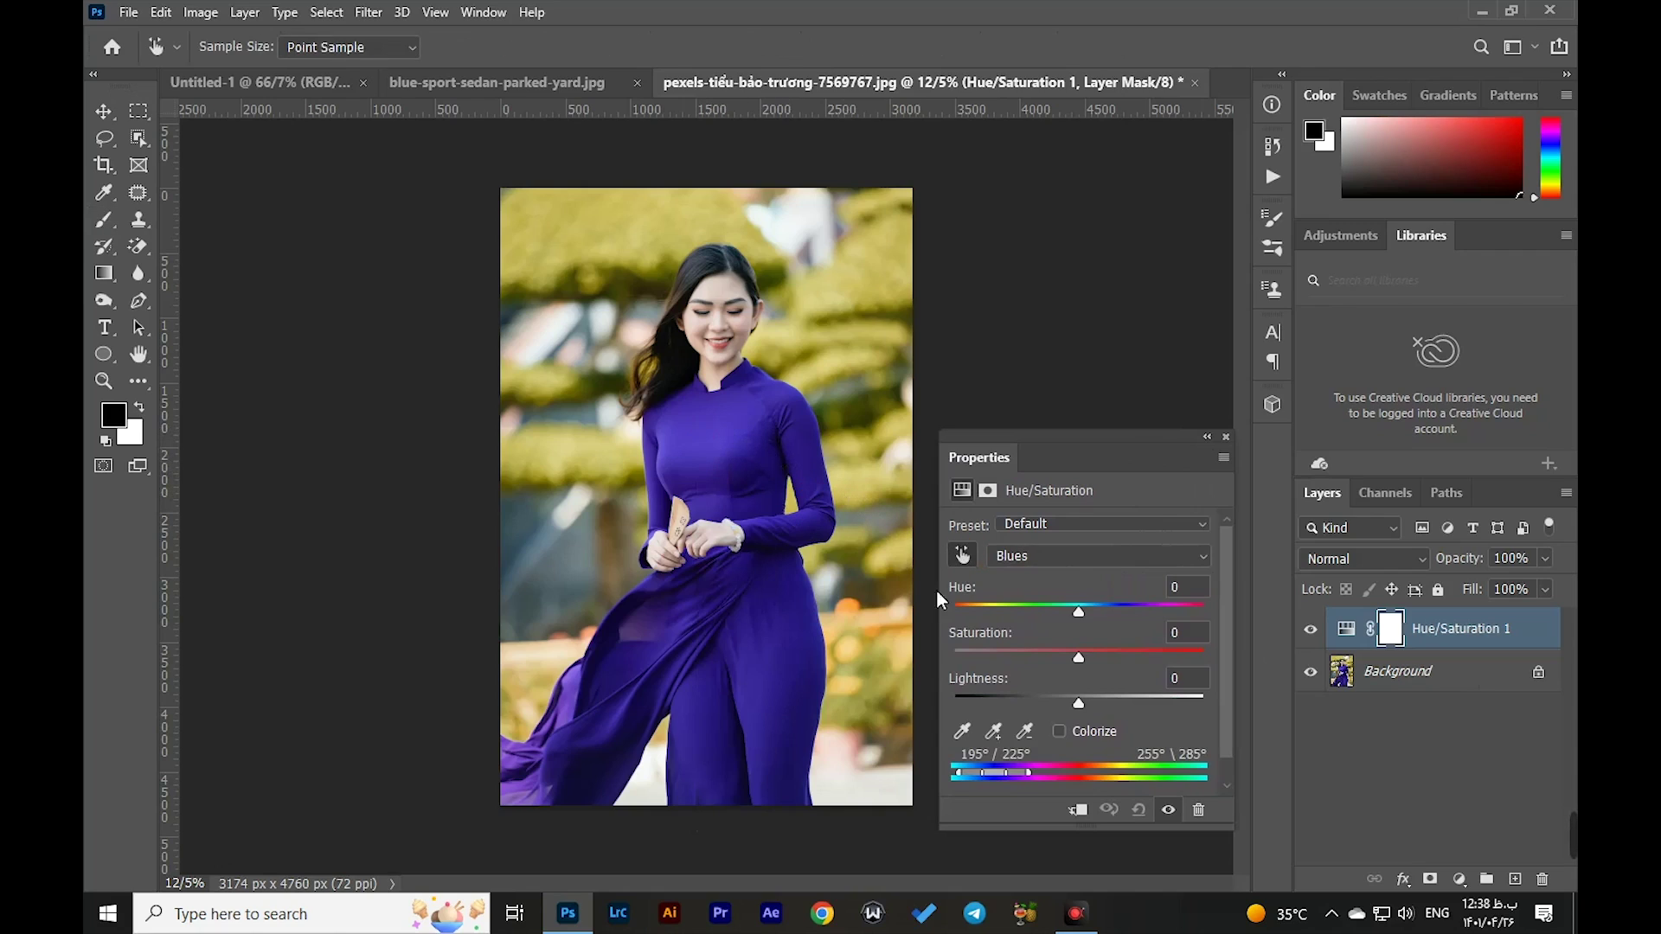
{"action": "left_click", "coordinate": [994, 733]}
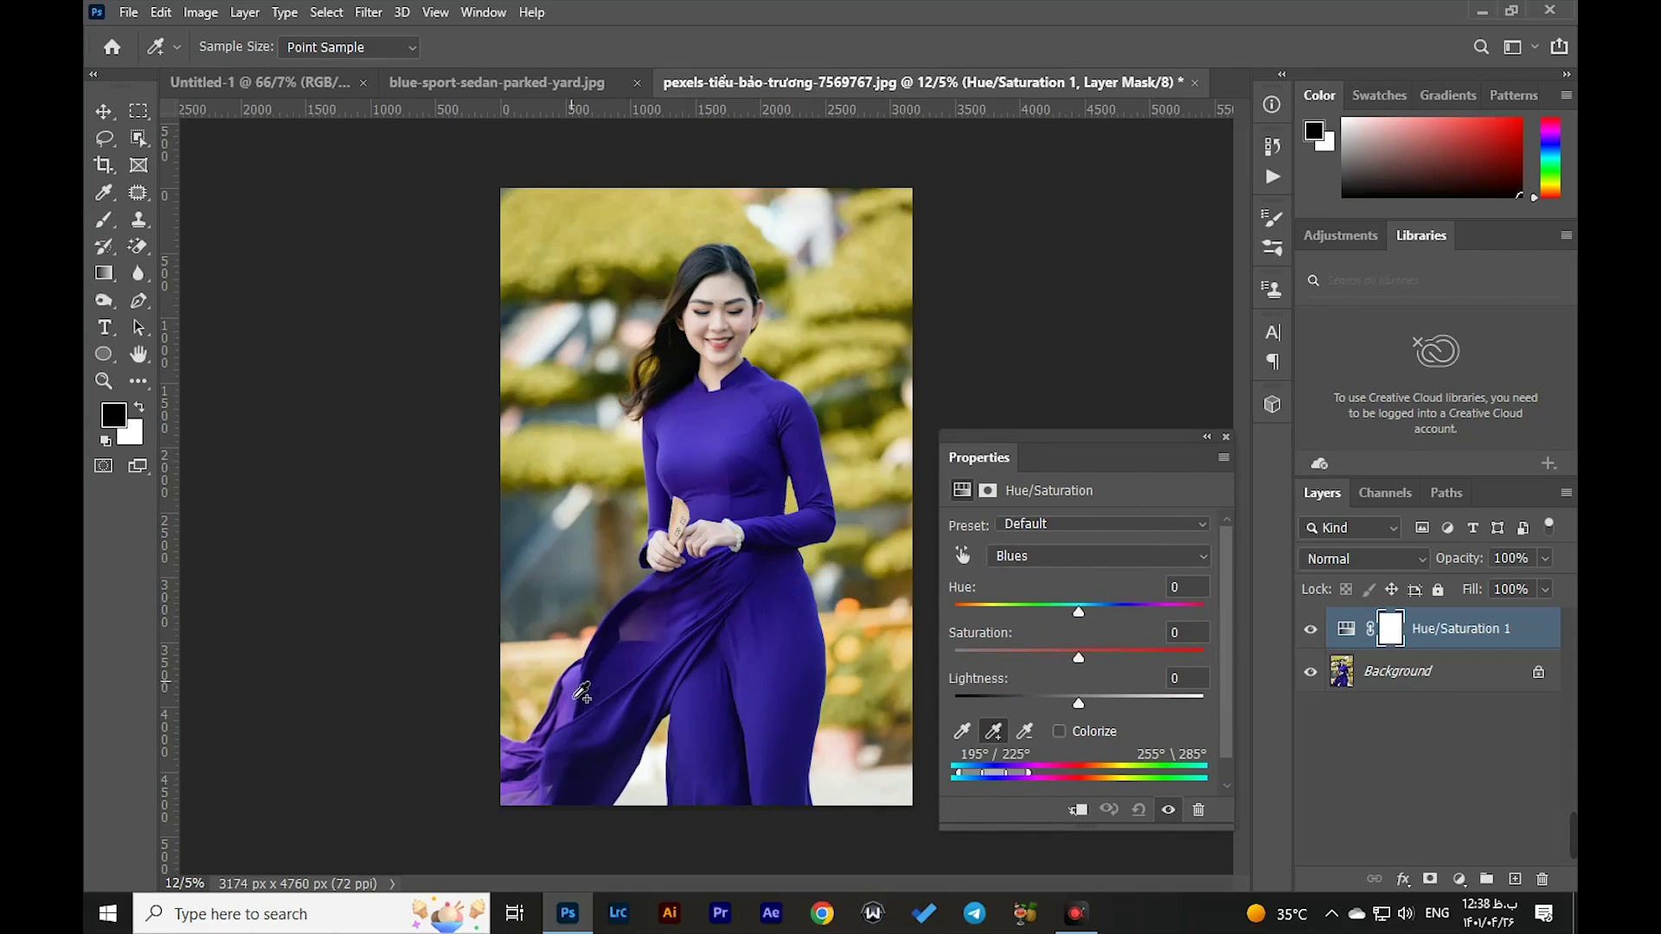
{"action": "left_click", "coordinate": [573, 701]}
{"action": "left_click", "coordinate": [570, 724]}
{"action": "left_click", "coordinate": [638, 640]}
{"action": "left_click", "coordinate": [634, 647]}
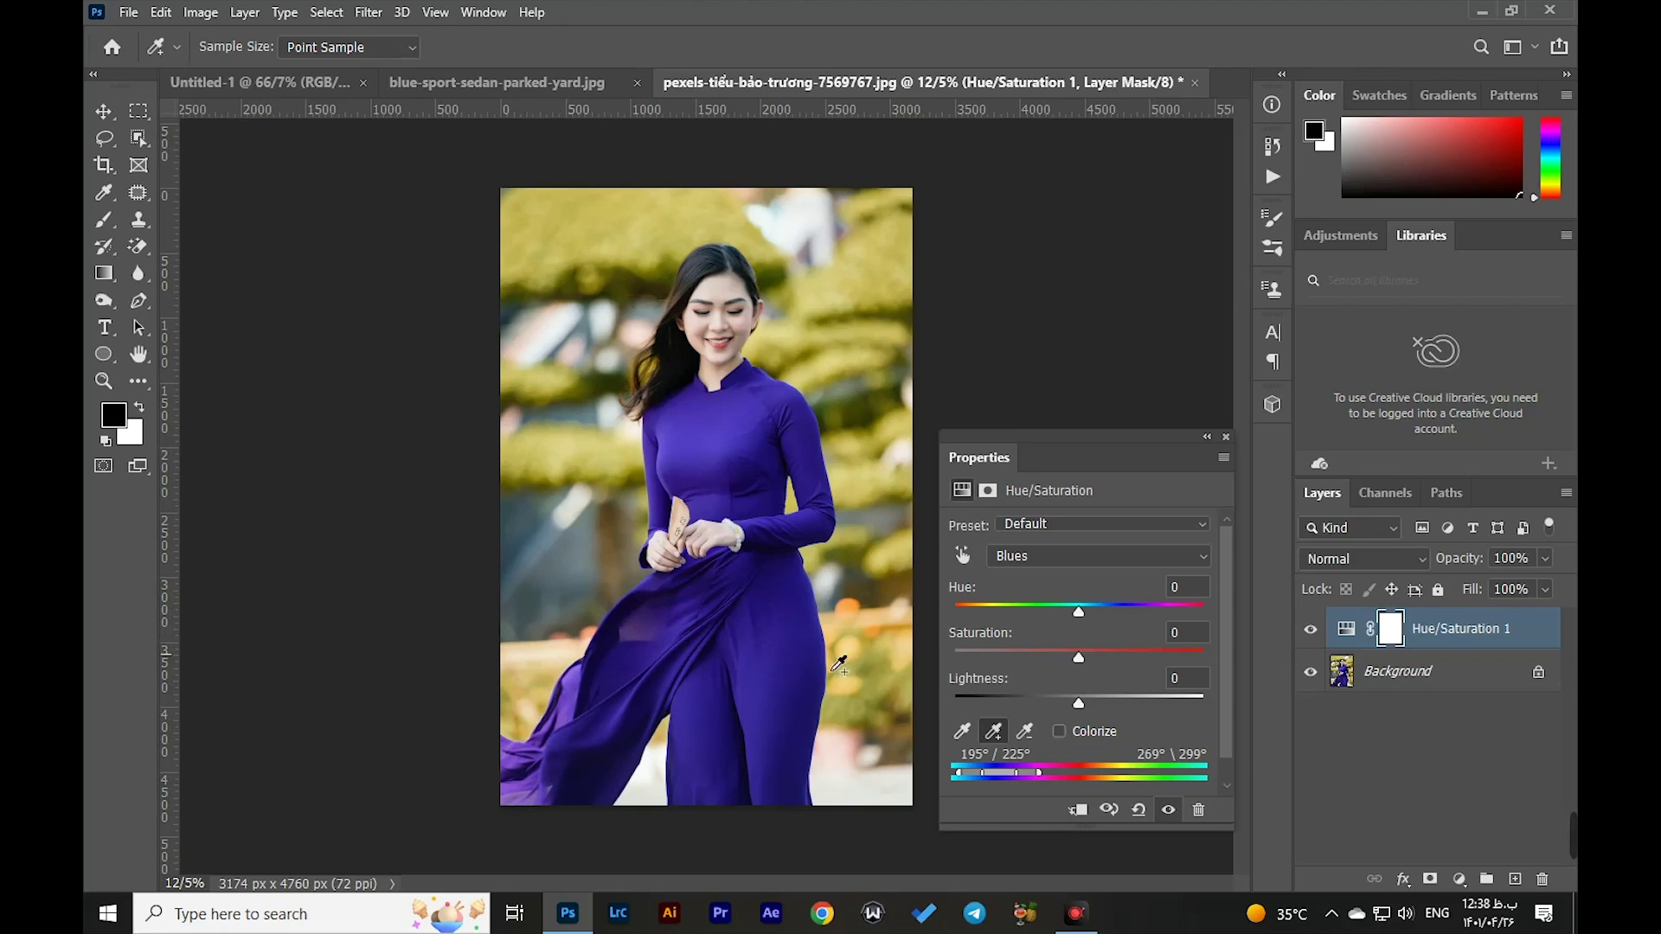
Recolour the dress burgundy by setting the Blues to Hue +88, Saturation +17 and Lightness -24
{"action": "left_click_drag", "start_coordinate": [1080, 614], "coordinate": [1050, 708]}
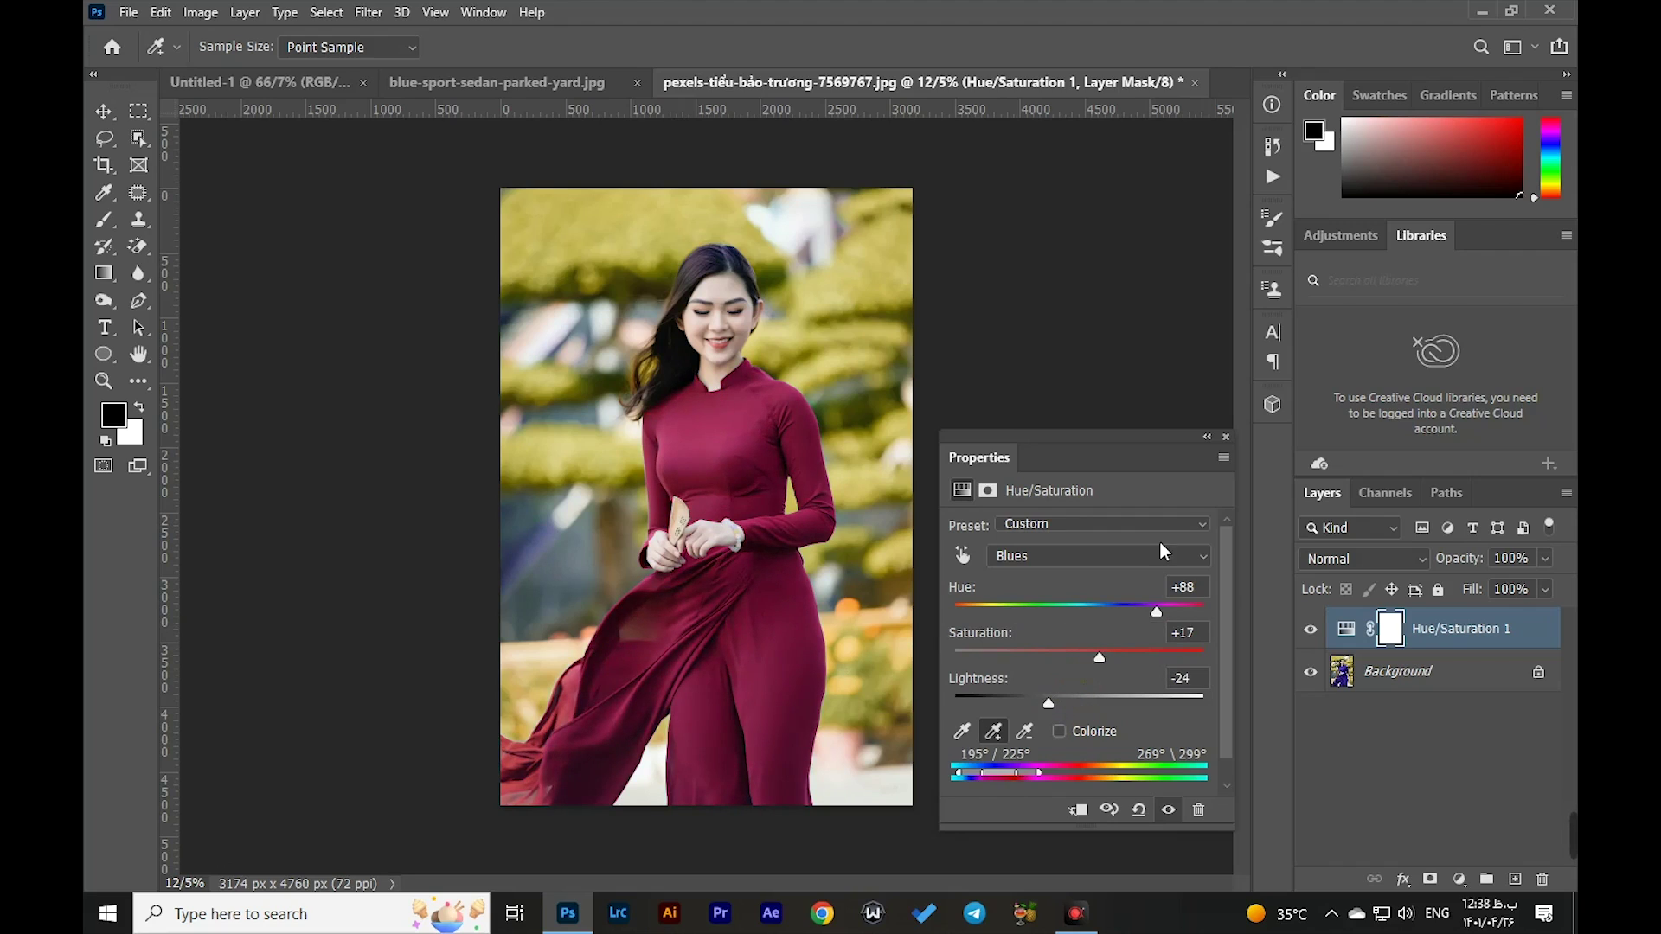
{"action": "left_click", "coordinate": [1209, 439]}
Toggle the Hue/Saturation layer's visibility to compare the dress's original and new colours
{"action": "left_click", "coordinate": [1314, 636]}
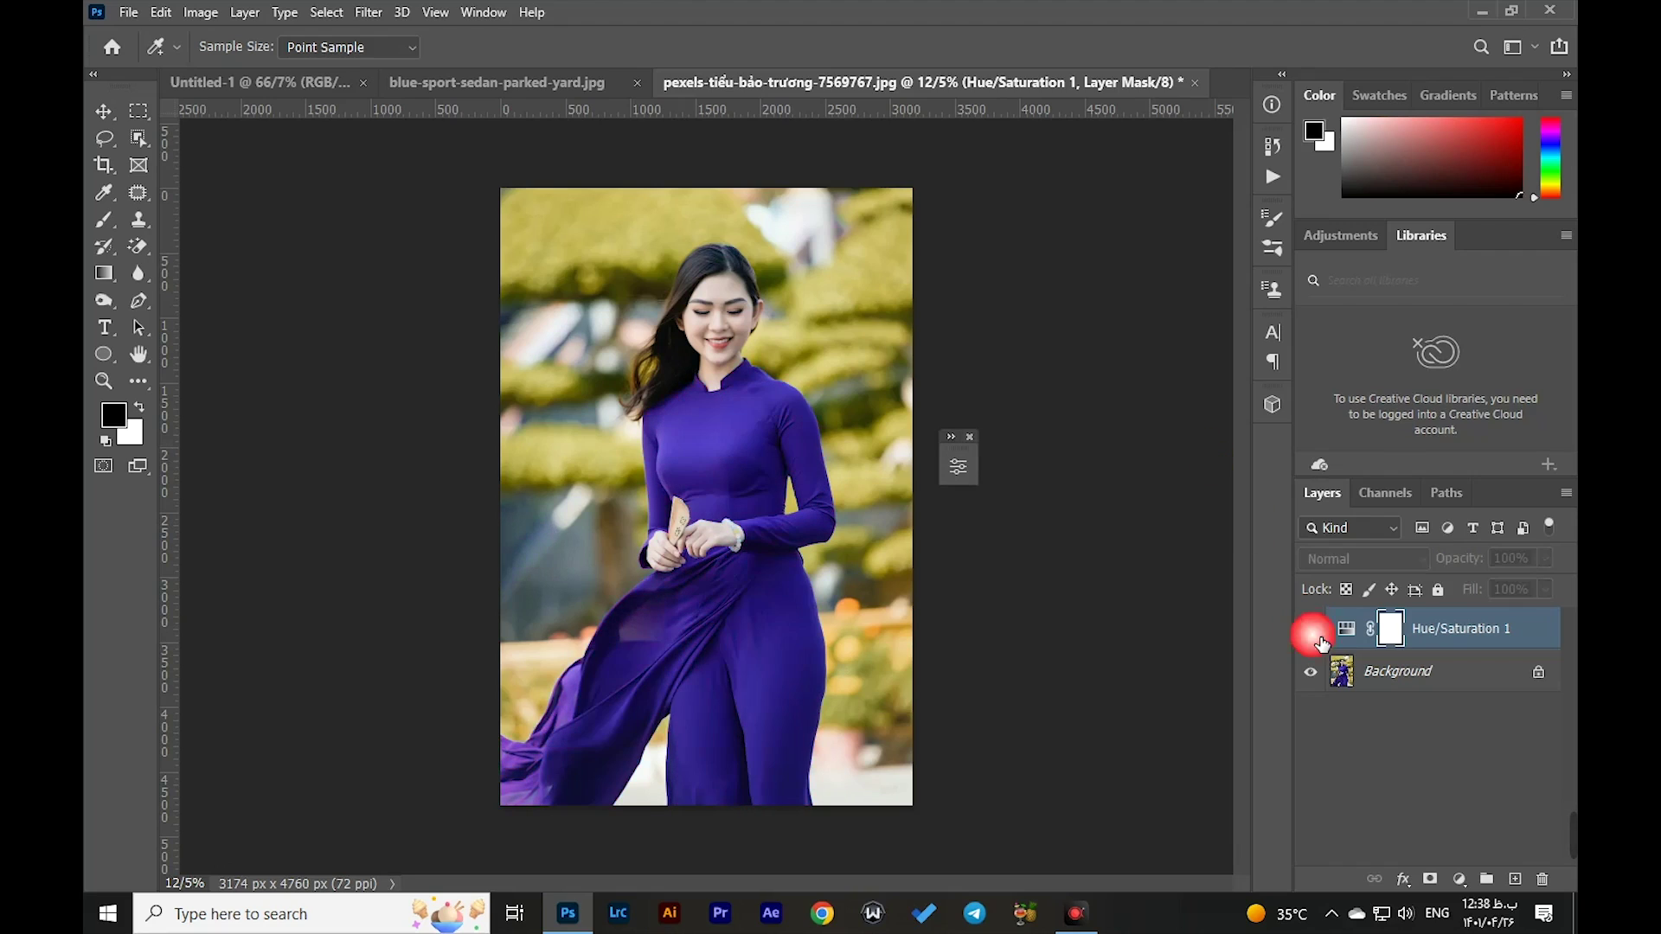
{"action": "left_click", "coordinate": [1311, 630]}
{"action": "left_click", "coordinate": [1312, 631]}
{"action": "left_click", "coordinate": [1312, 631]}
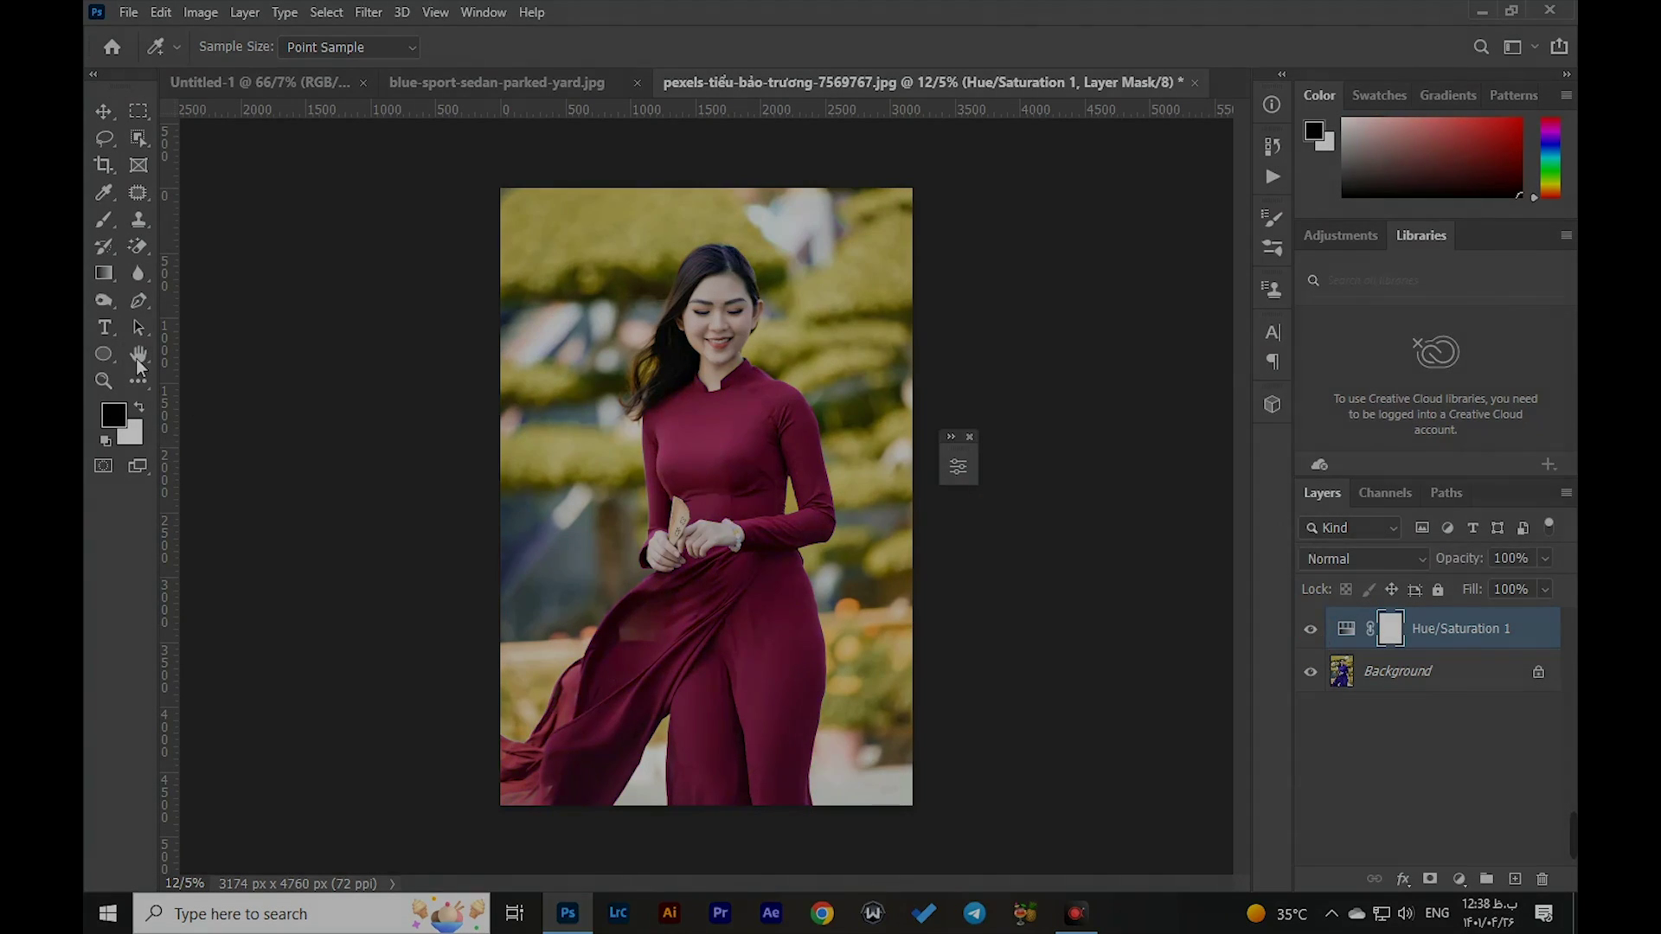
Open the photo of the blue-haired woman in the white top from the Desktop's New folder
{"action": "left_click", "coordinate": [128, 12]}
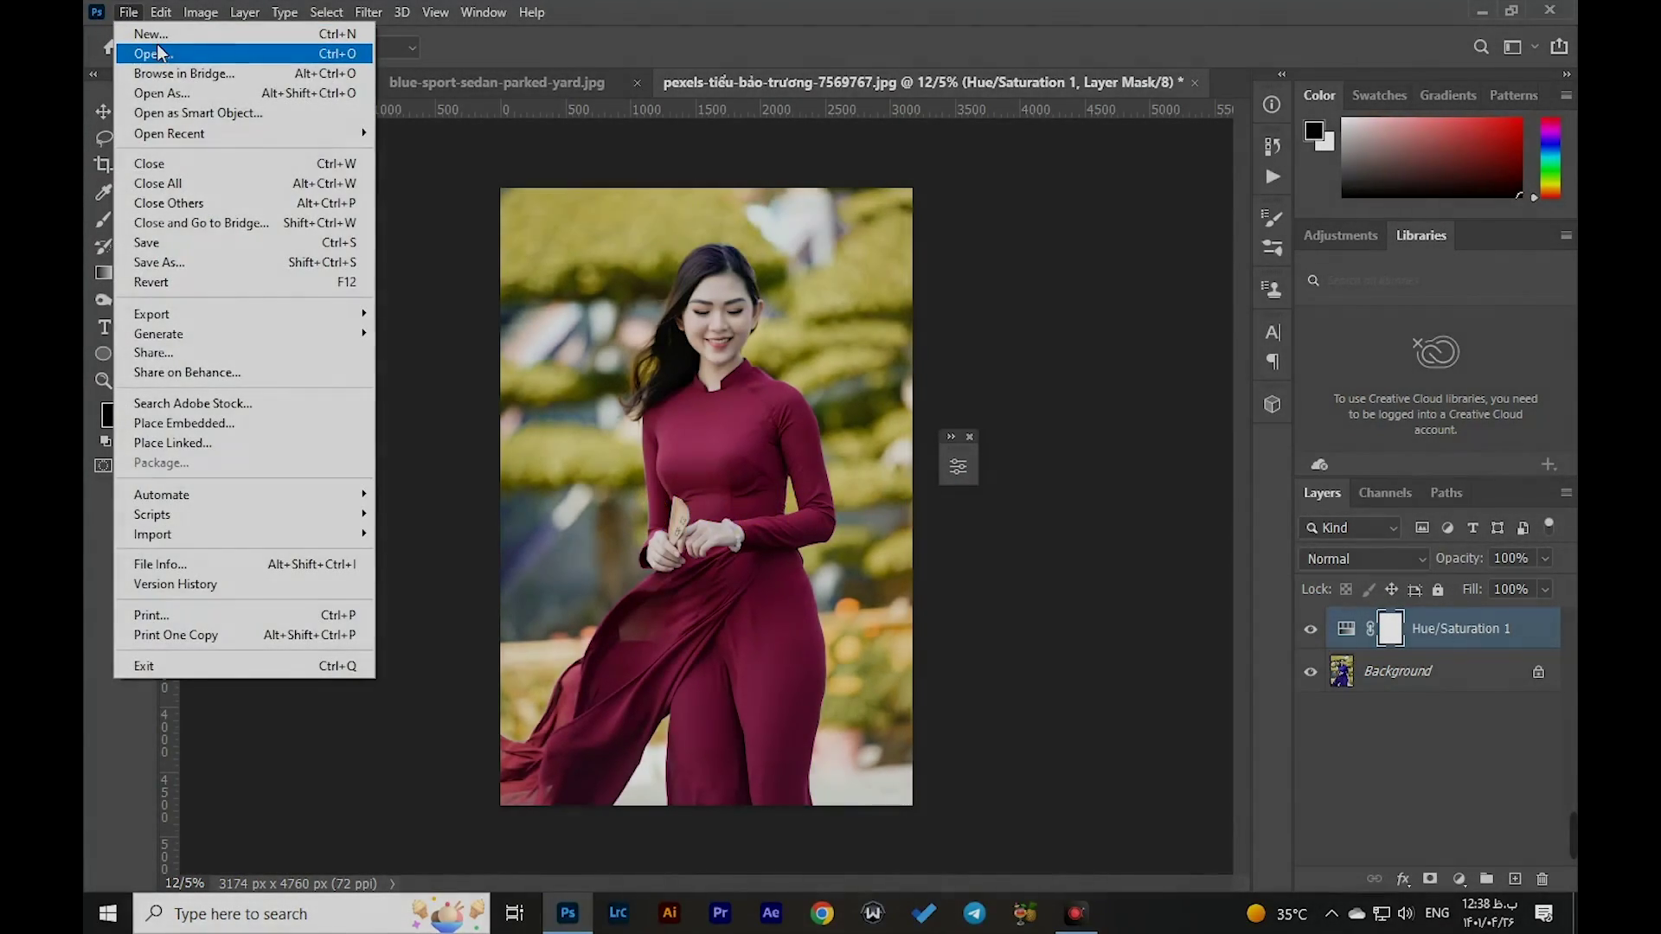
{"action": "left_click", "coordinate": [158, 53]}
{"action": "left_click", "coordinate": [445, 179]}
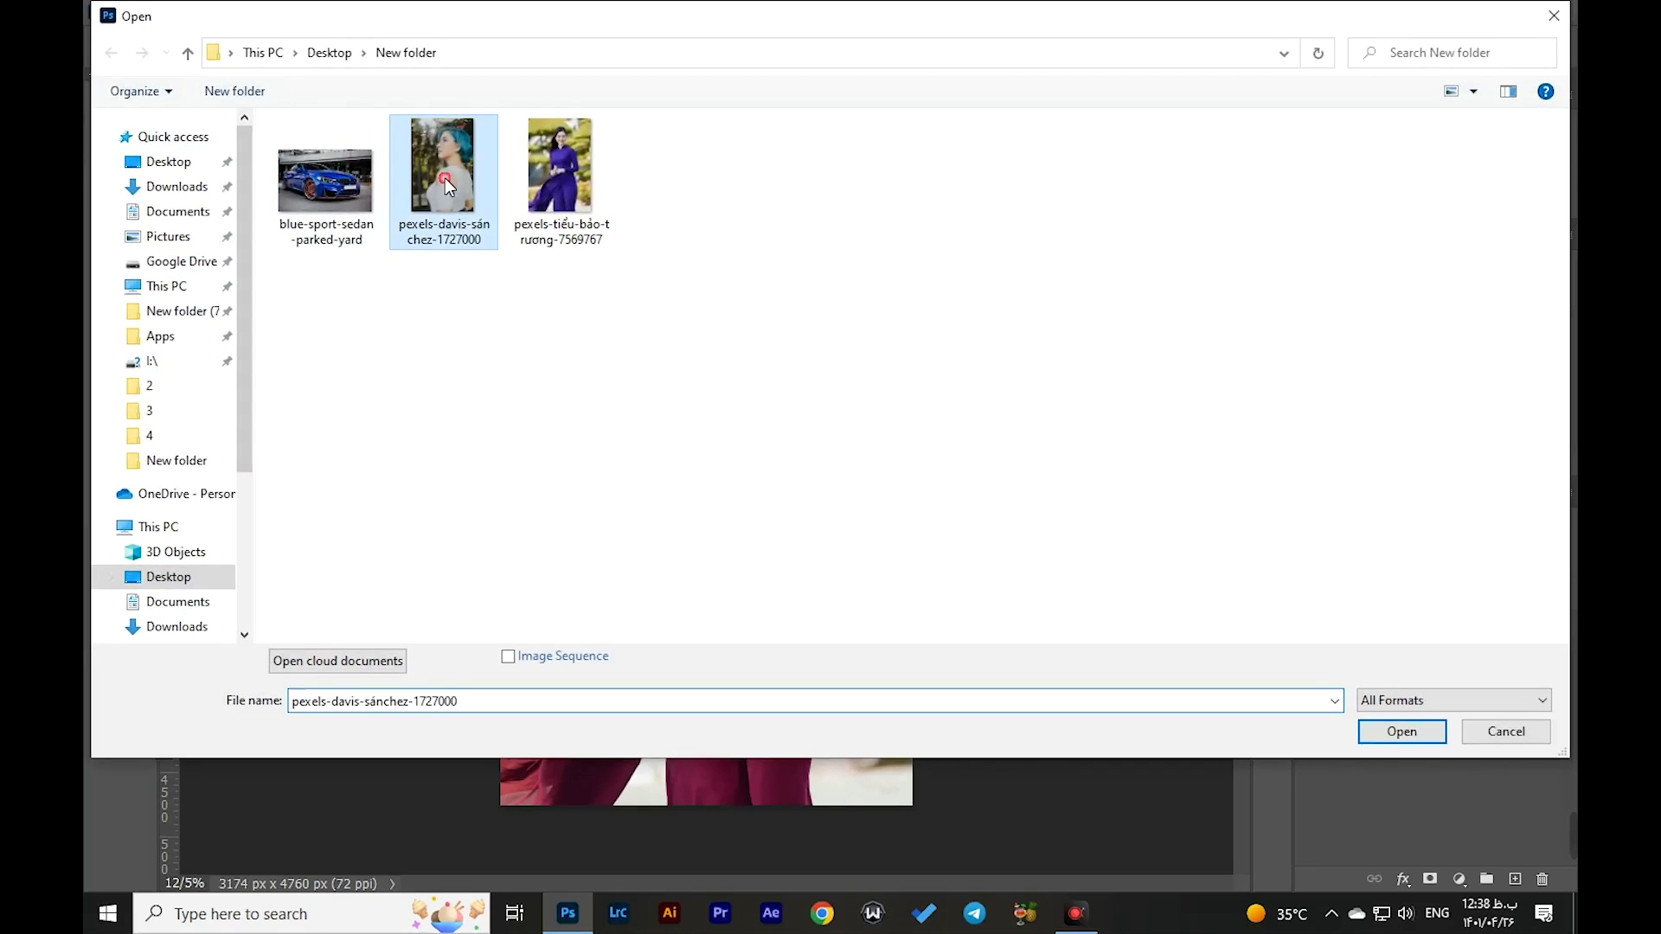
{"action": "left_click", "coordinate": [1399, 732]}
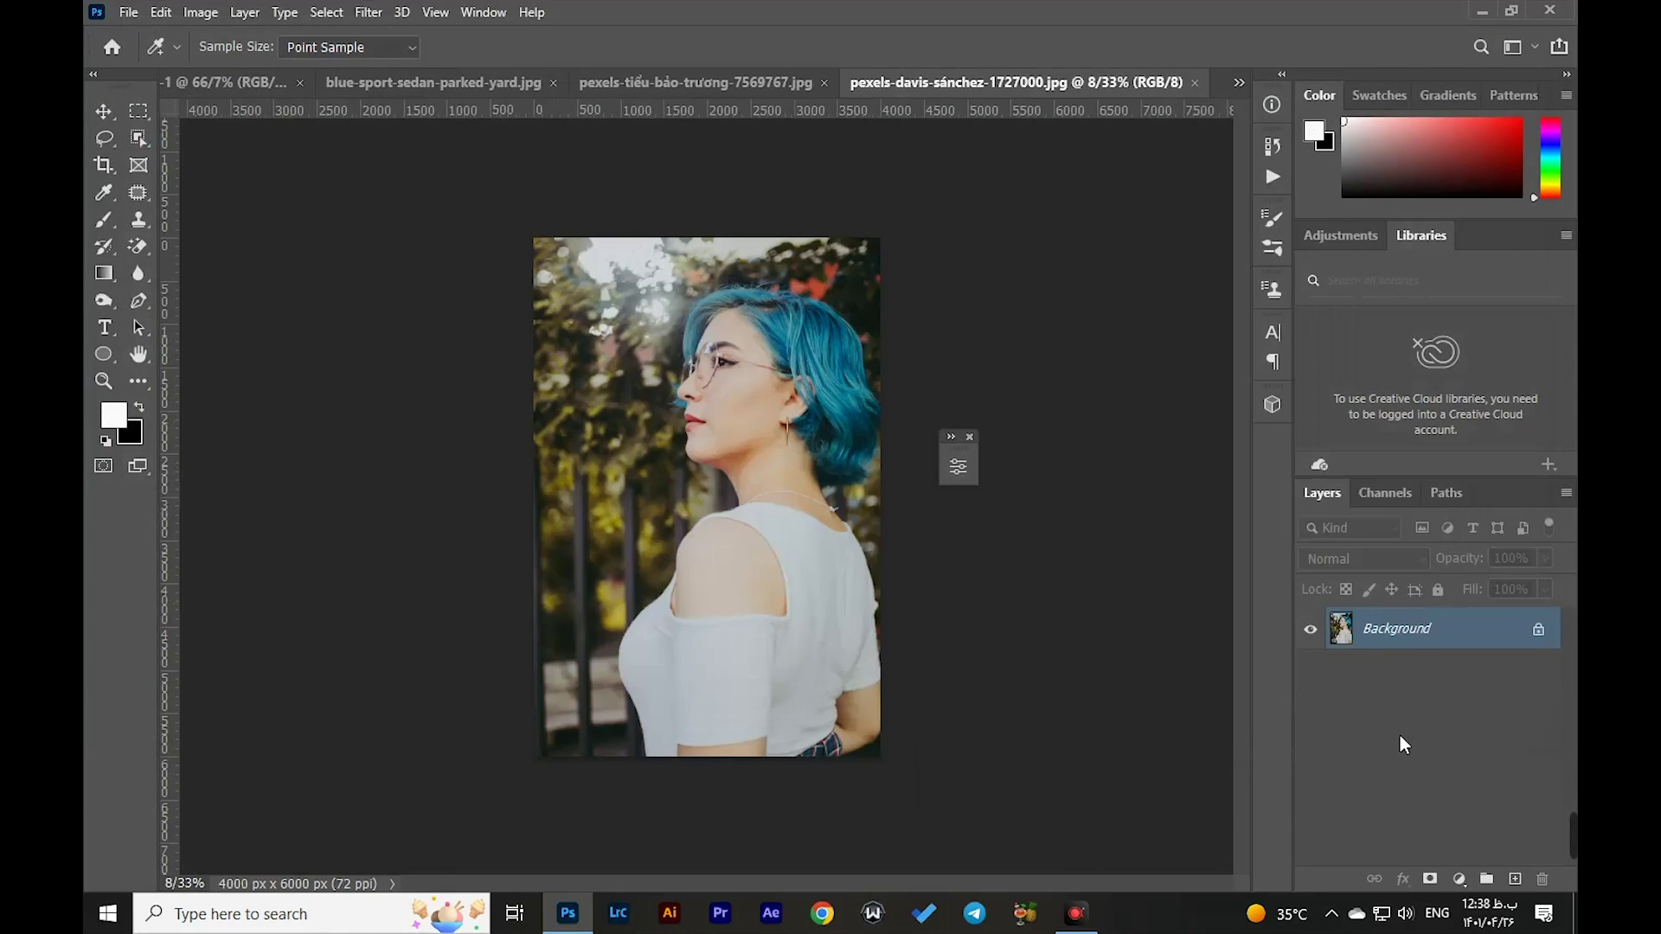
Add a Hue/Saturation adjustment layer above the blue-haired woman's photo and move its settings beside the image
{"action": "left_click", "coordinate": [1458, 878]}
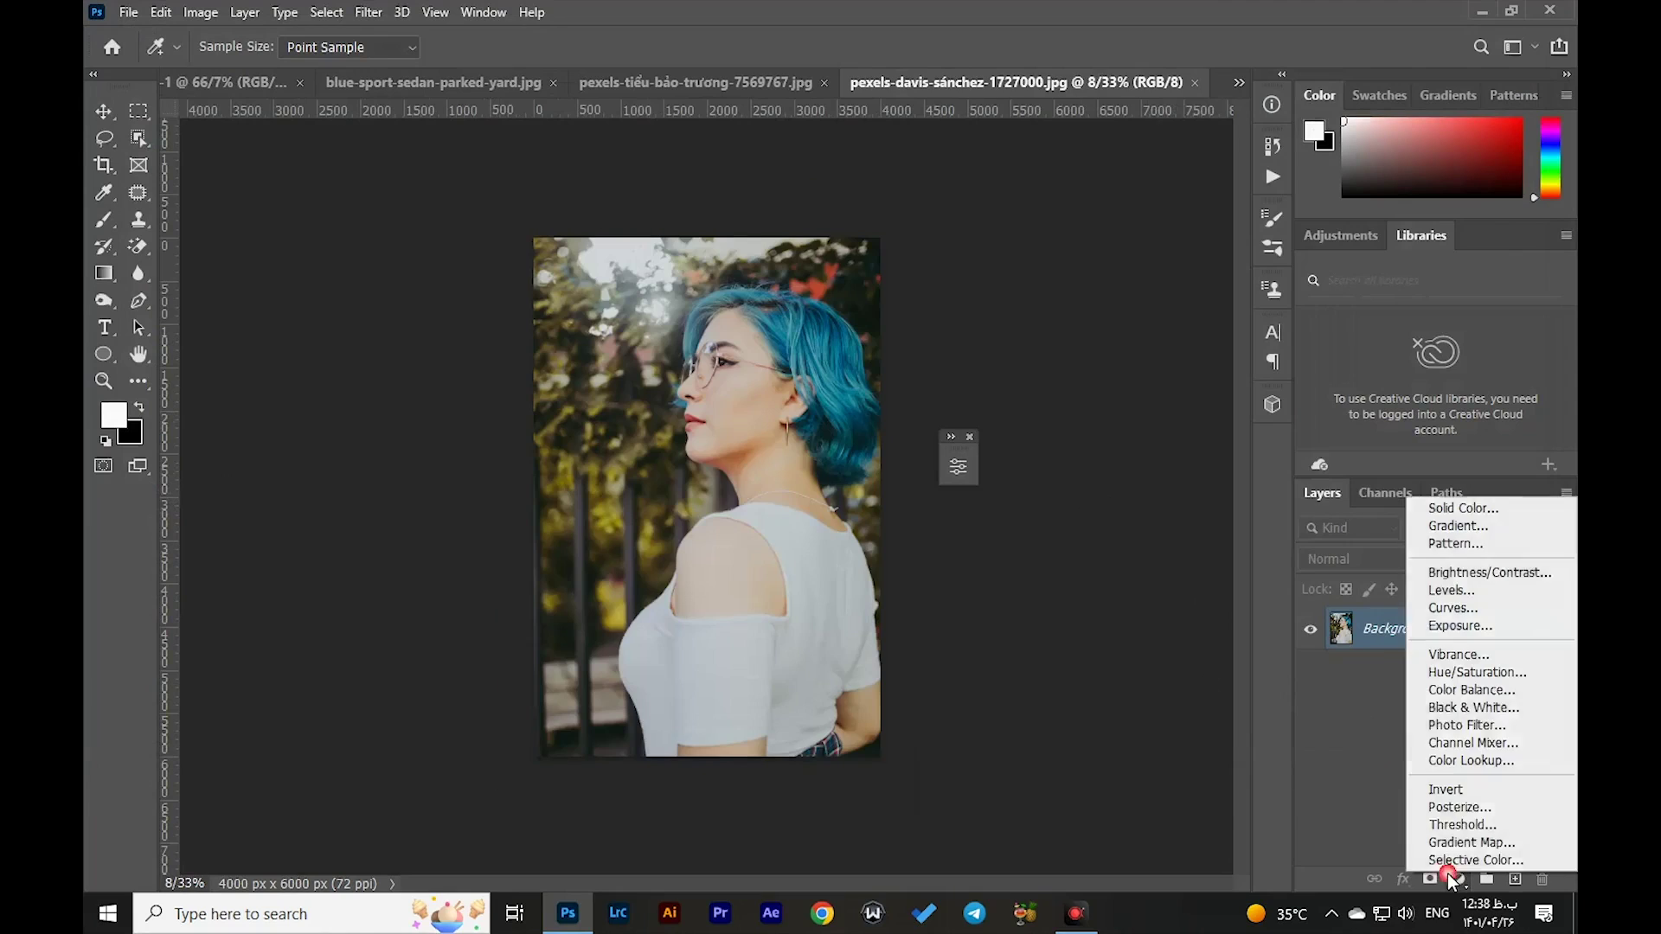
{"action": "left_click", "coordinate": [1477, 672]}
{"action": "key", "text": "b"}
{"action": "left_click_drag", "start_coordinate": [844, 454], "coordinate": [1114, 416]}
Target the Cyans by sampling the woman's hair and set their Hue to +127 to turn the hair magenta
{"action": "left_click", "coordinate": [937, 519]}
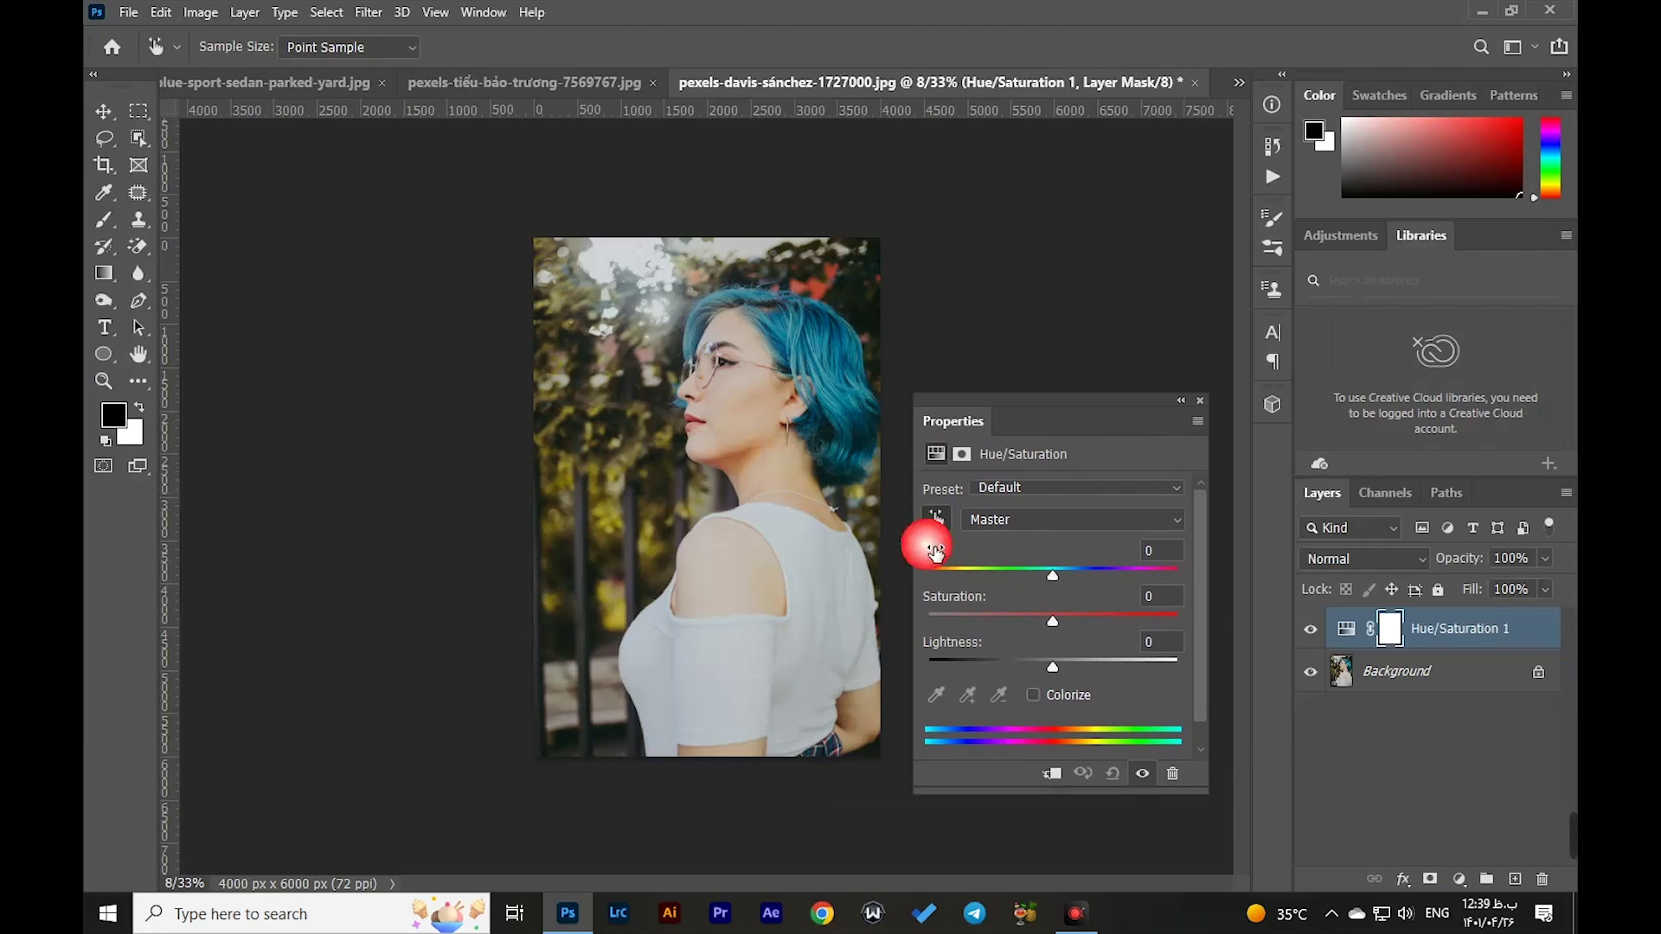
{"action": "left_click", "coordinate": [846, 405]}
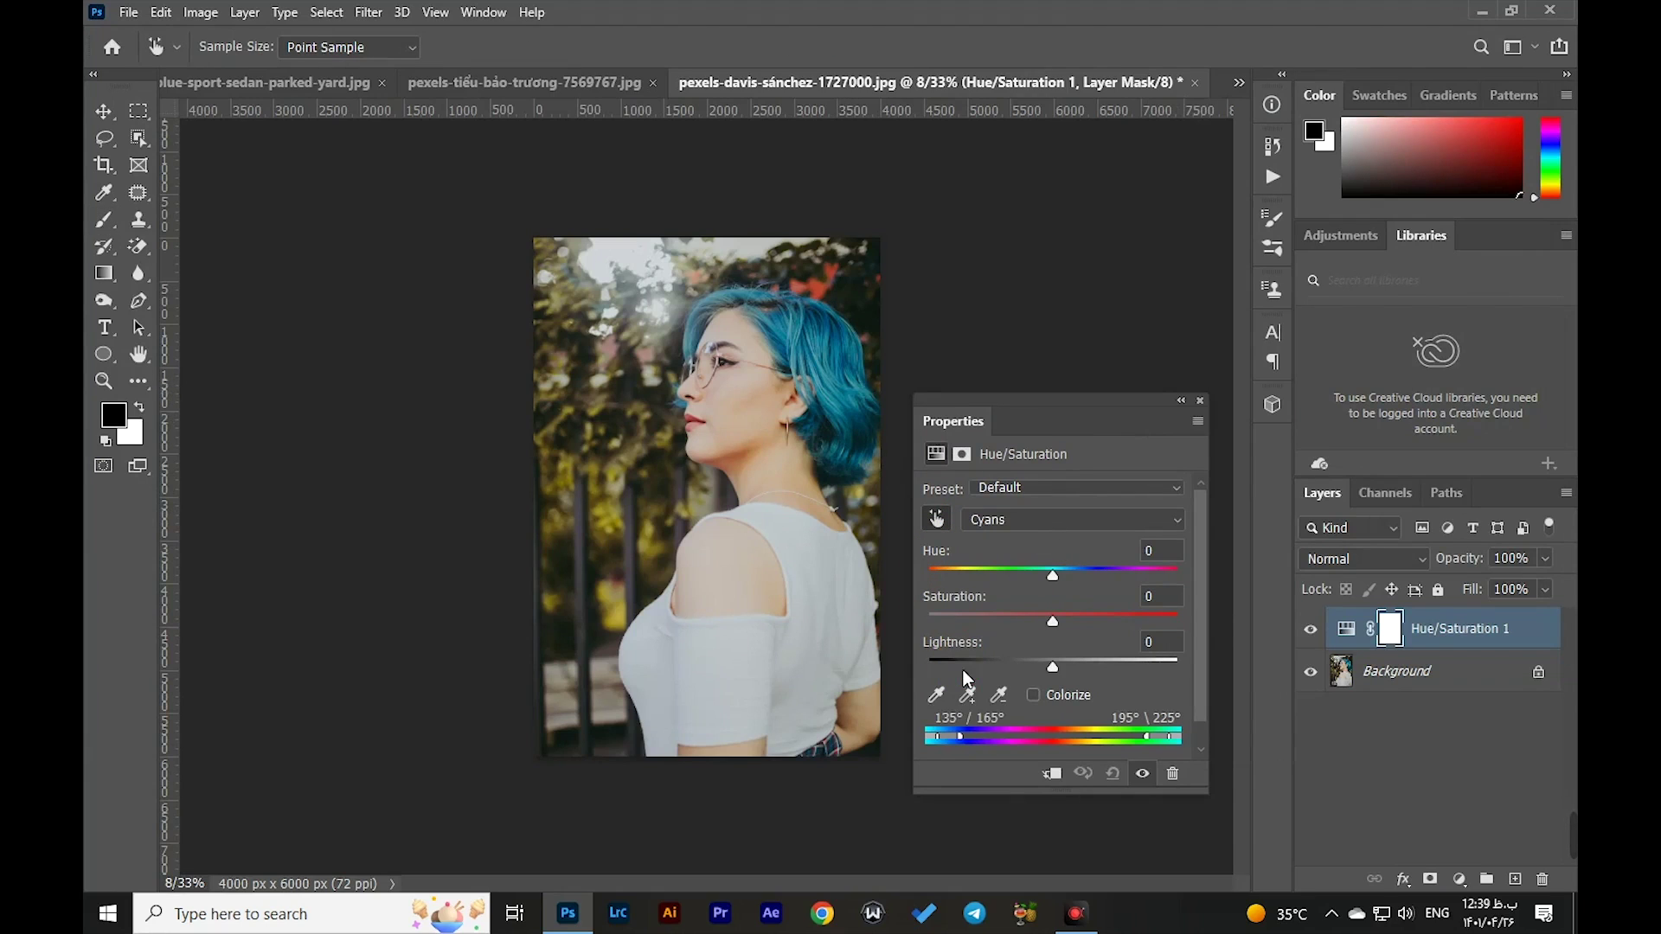
{"action": "left_click", "coordinate": [968, 696]}
{"action": "left_click_drag", "start_coordinate": [1052, 574], "coordinate": [1142, 571]}
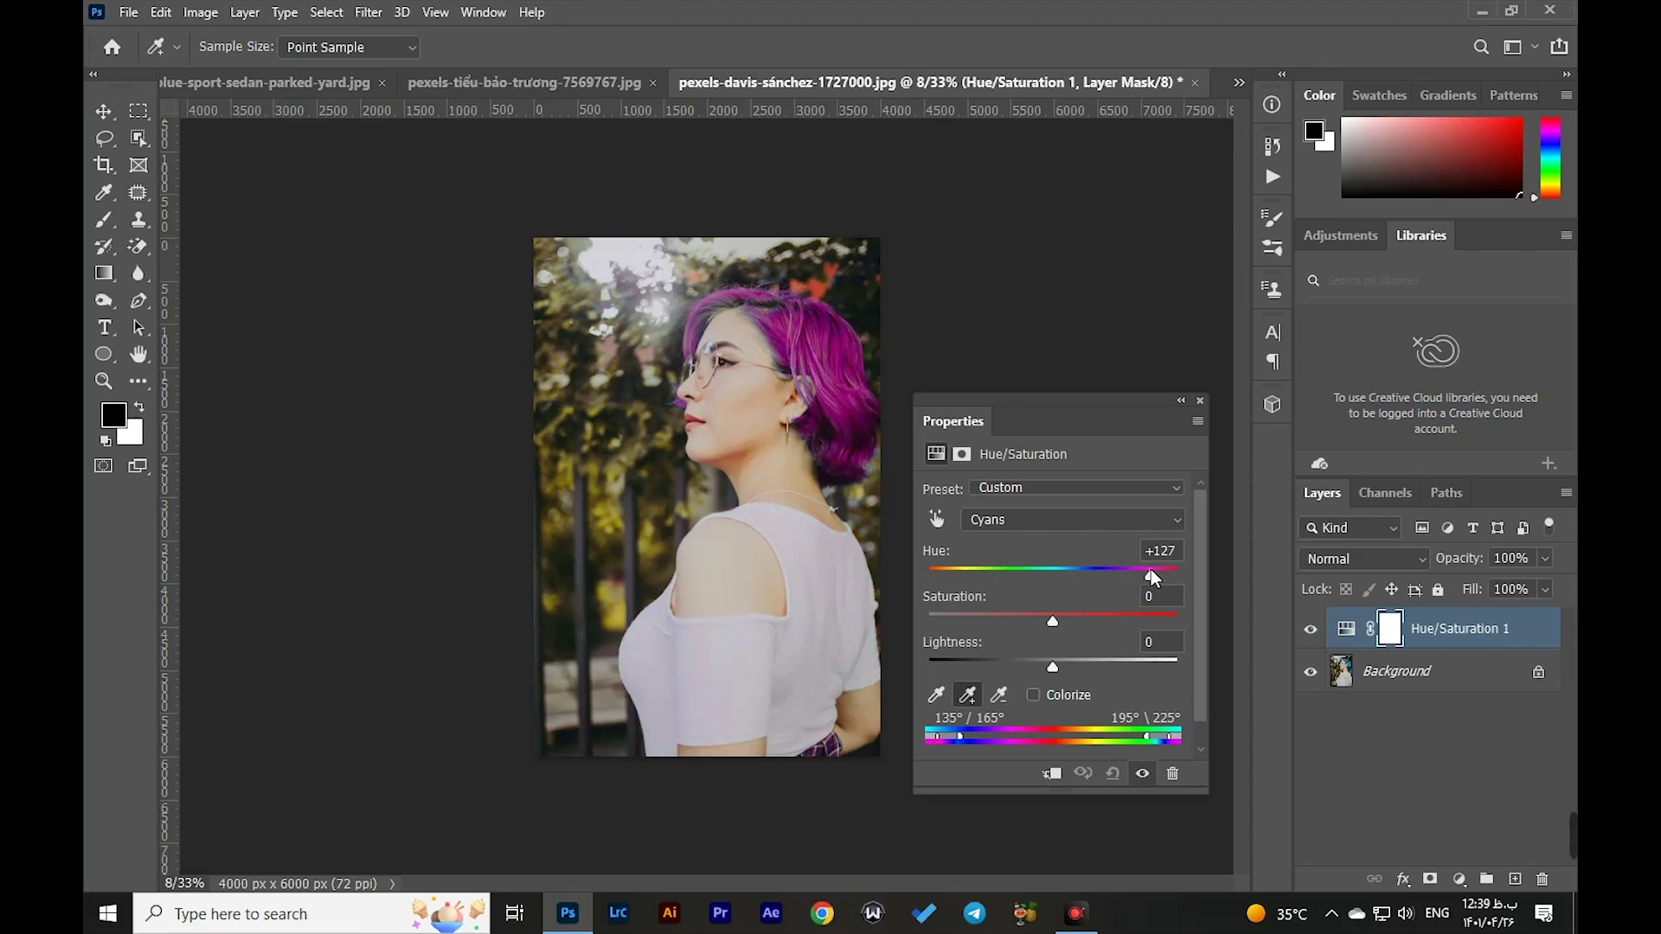
{"action": "left_click", "coordinate": [1182, 400]}
Paint black with the Brush on the adjustment's mask over the white top, waistband and background in front of the woman
{"action": "left_click", "coordinate": [103, 220]}
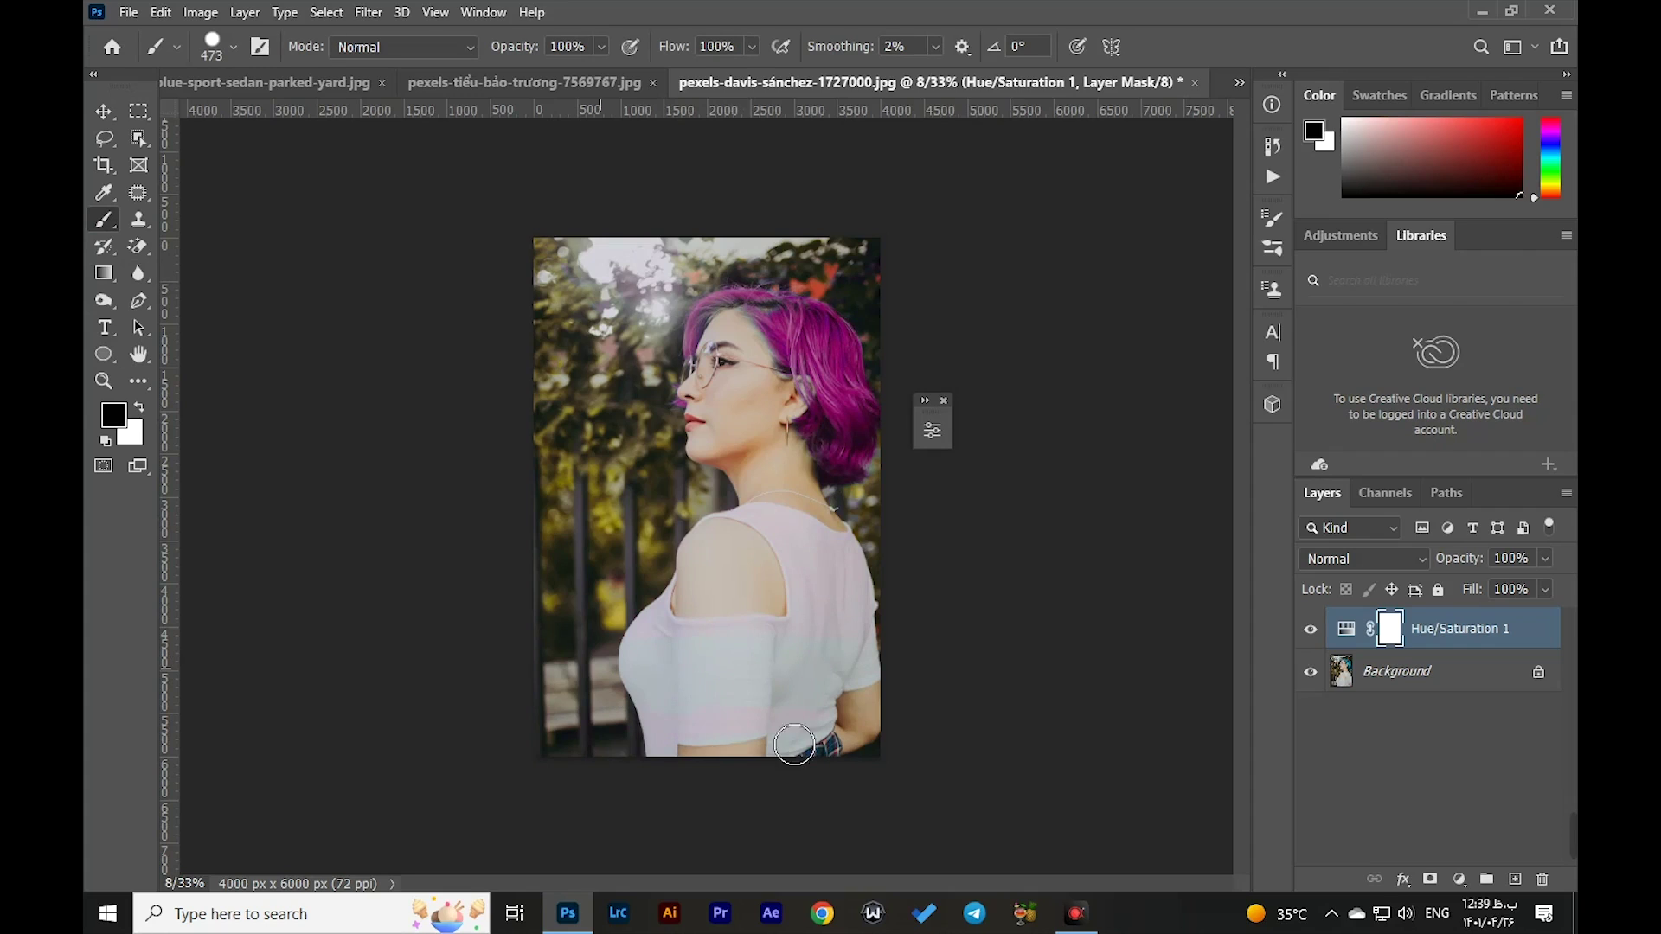
{"action": "mouse_move", "coordinate": [696, 748]}
{"action": "left_mouse_down"}
{"action": "mouse_move", "coordinate": [699, 626]}
{"action": "mouse_move", "coordinate": [626, 647]}
{"action": "mouse_move", "coordinate": [856, 548]}
{"action": "mouse_move", "coordinate": [550, 570]}
{"action": "left_mouse_up"}
{"action": "mouse_move", "coordinate": [616, 350]}
{"action": "left_mouse_down"}
{"action": "mouse_move", "coordinate": [565, 284]}
{"action": "mouse_move", "coordinate": [556, 562]}
{"action": "left_mouse_up"}
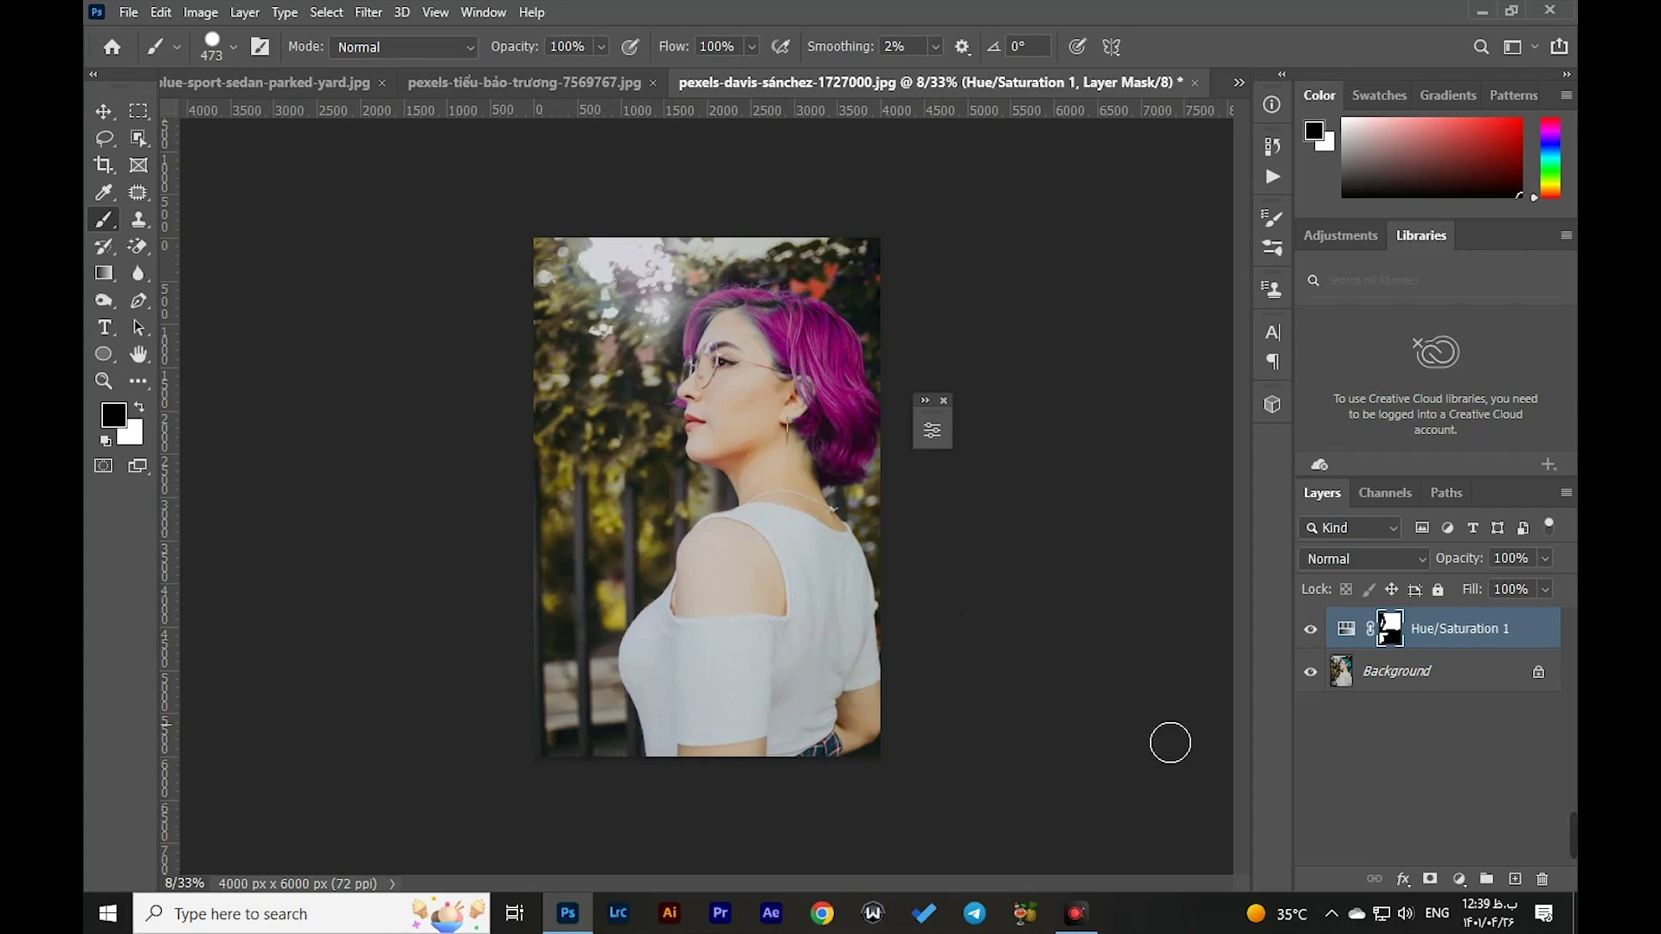
Toggle the adjustment layer's visibility to compare the hair's original and new colours
{"action": "left_click", "coordinate": [1317, 630]}
{"action": "left_click", "coordinate": [1317, 630]}
{"action": "left_click", "coordinate": [1312, 631]}
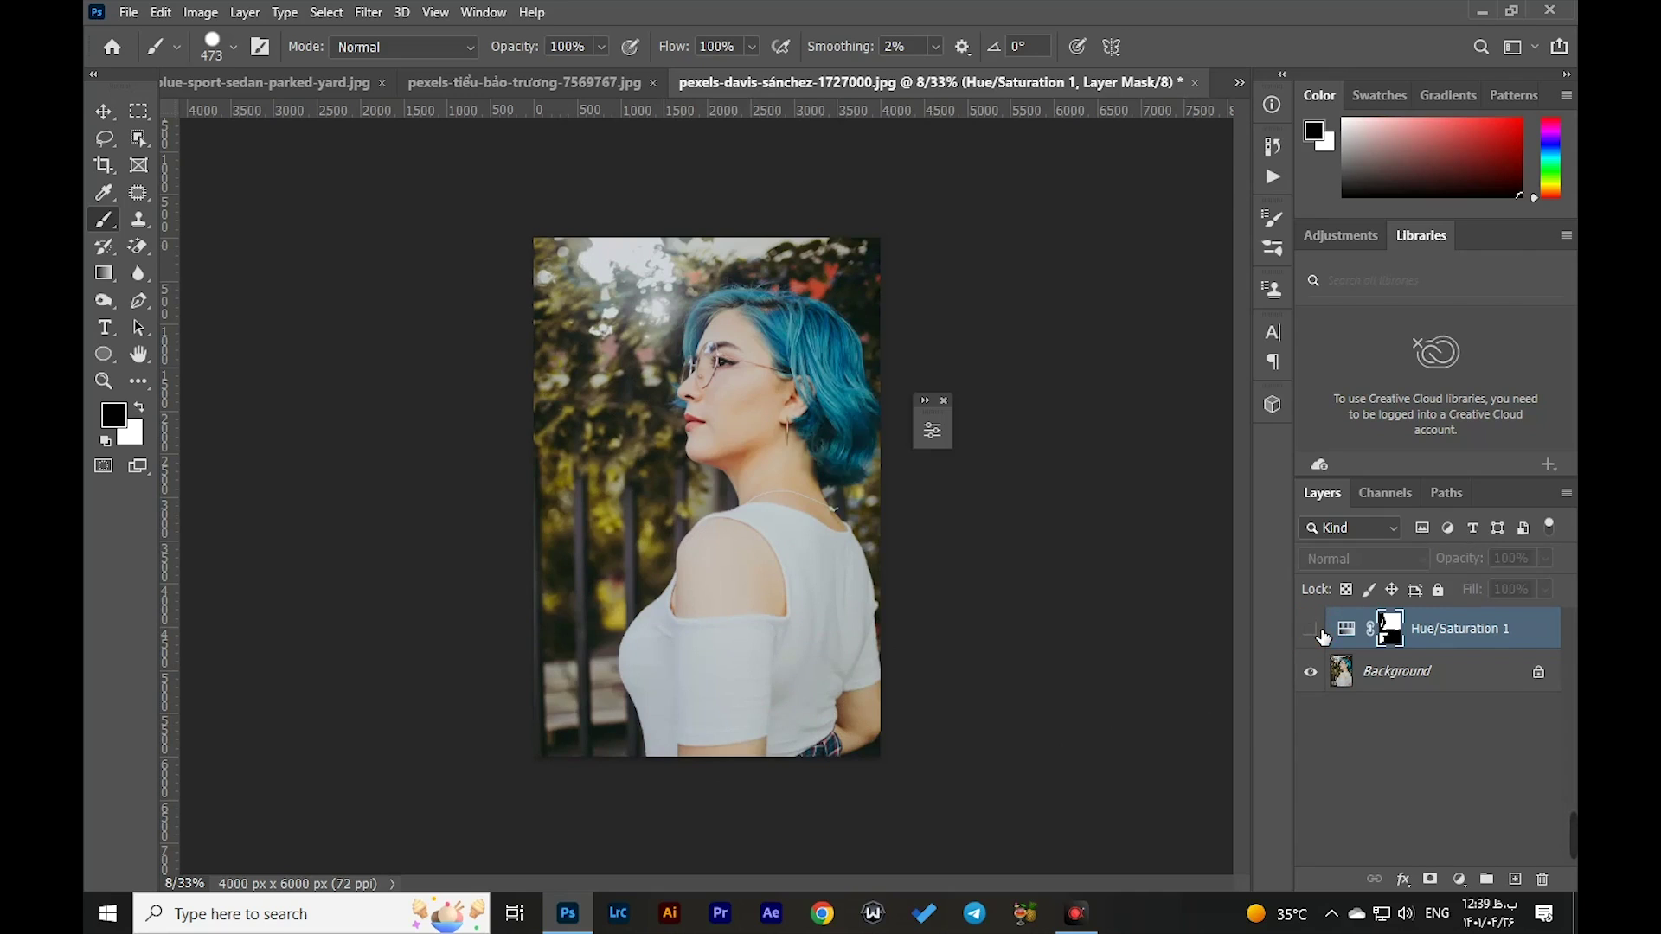
{"action": "left_click", "coordinate": [1317, 631]}
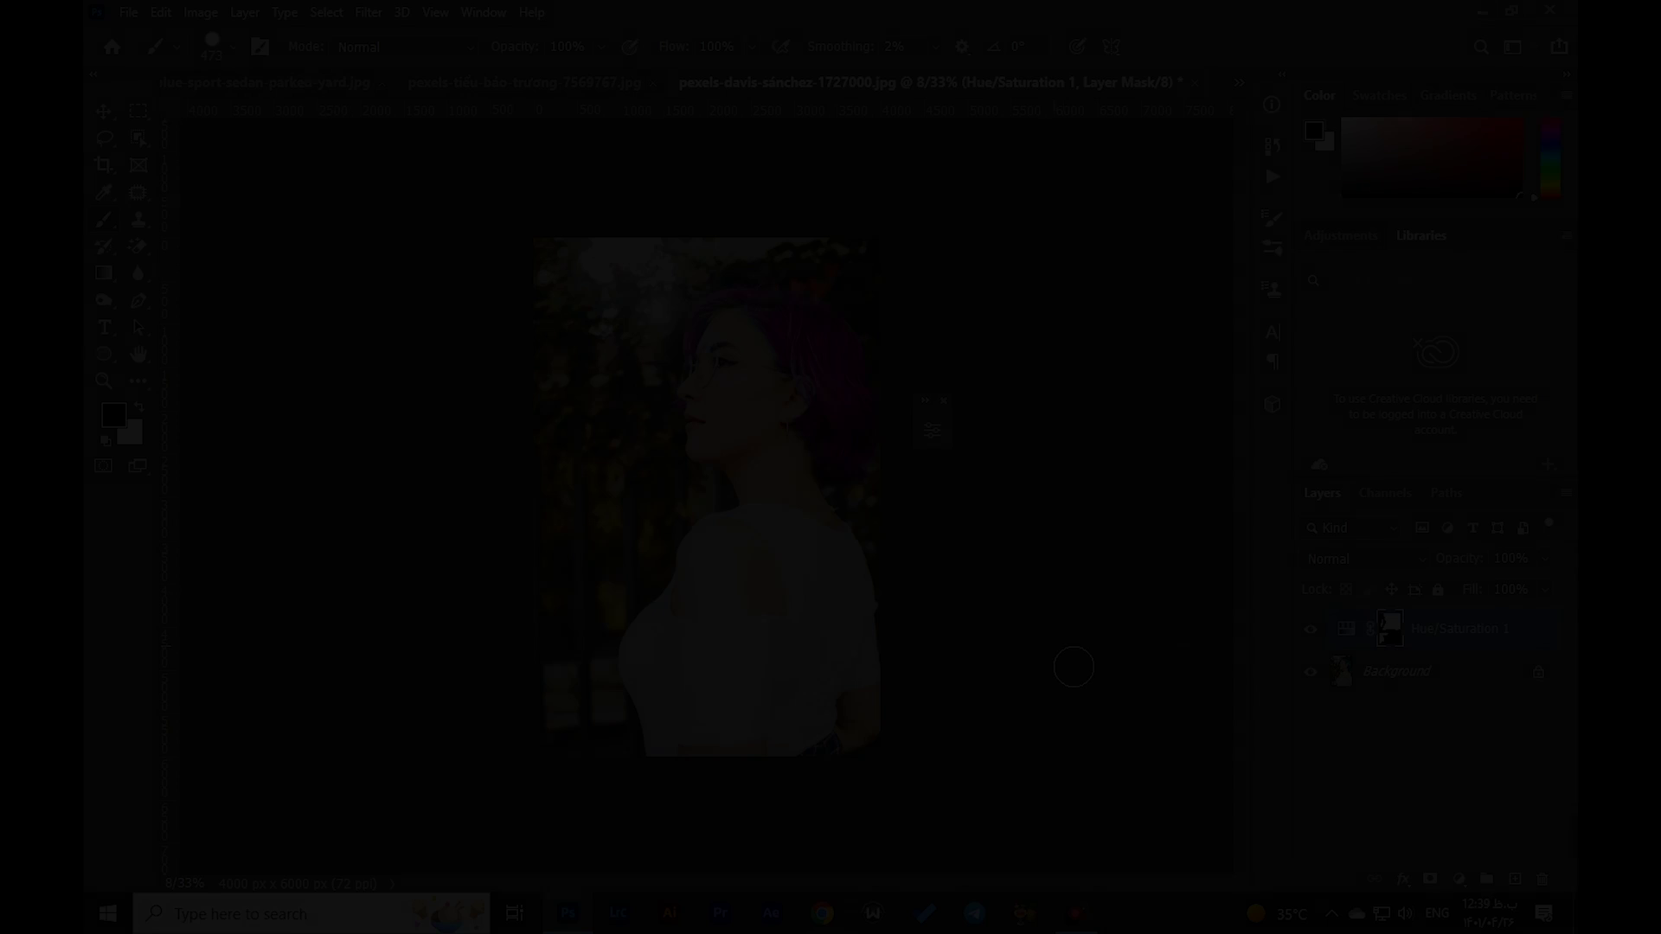